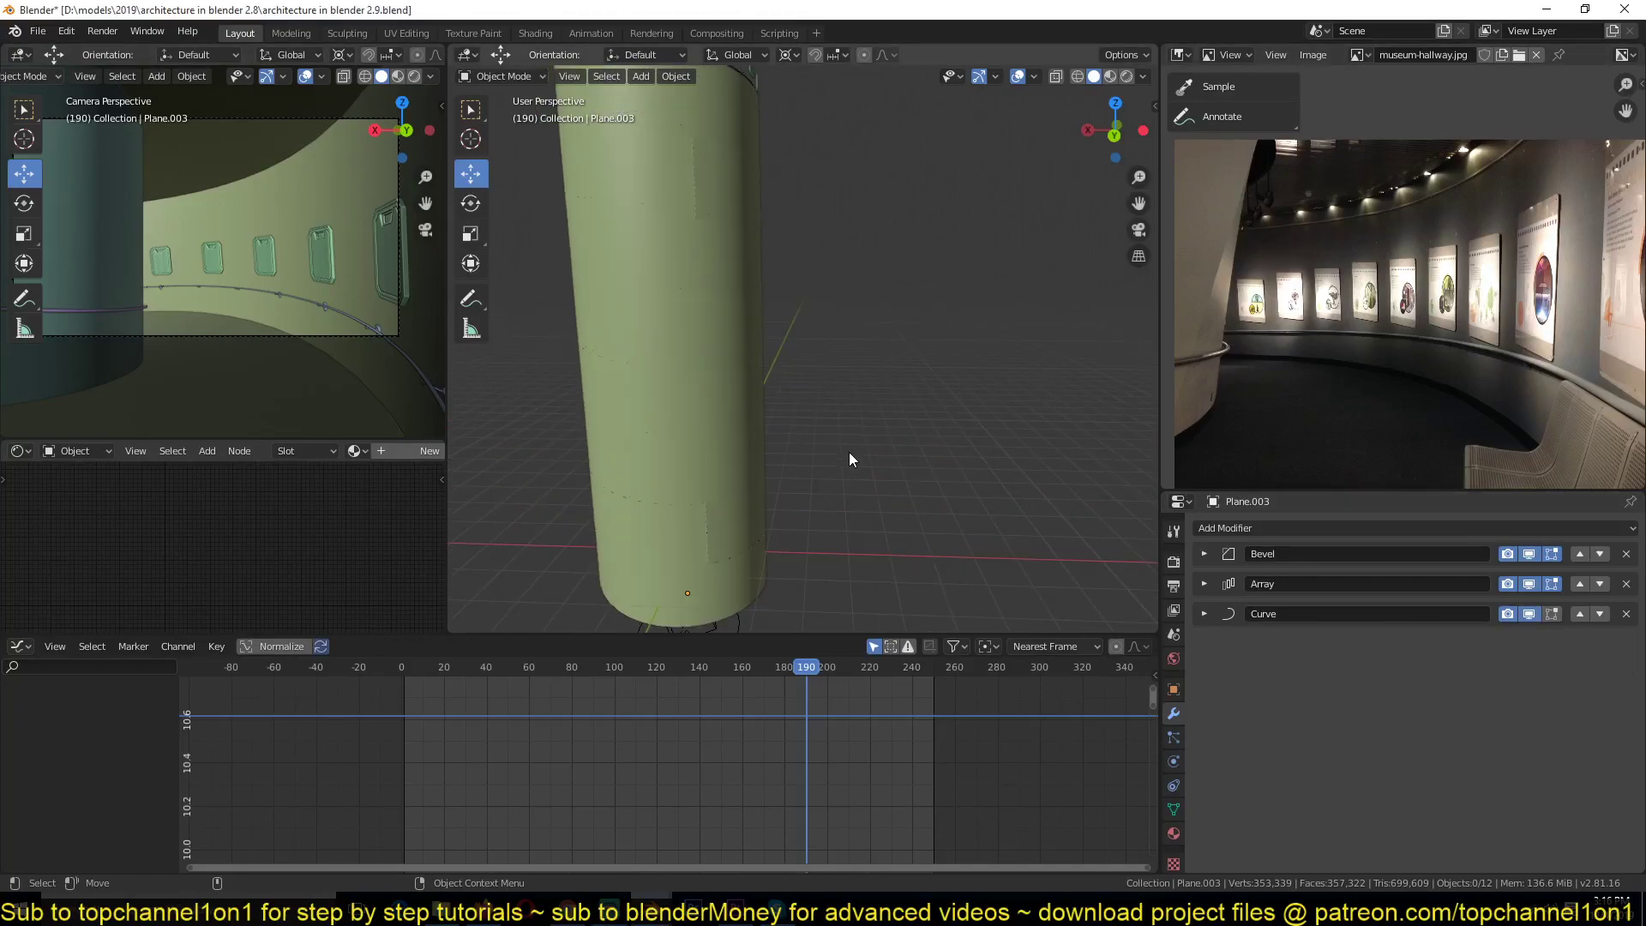
- Use wireframe display to select the frames spiralling around the tower wall, and return the viewport to solid shading
shift+middle_drag(849, 451, 883, 413)
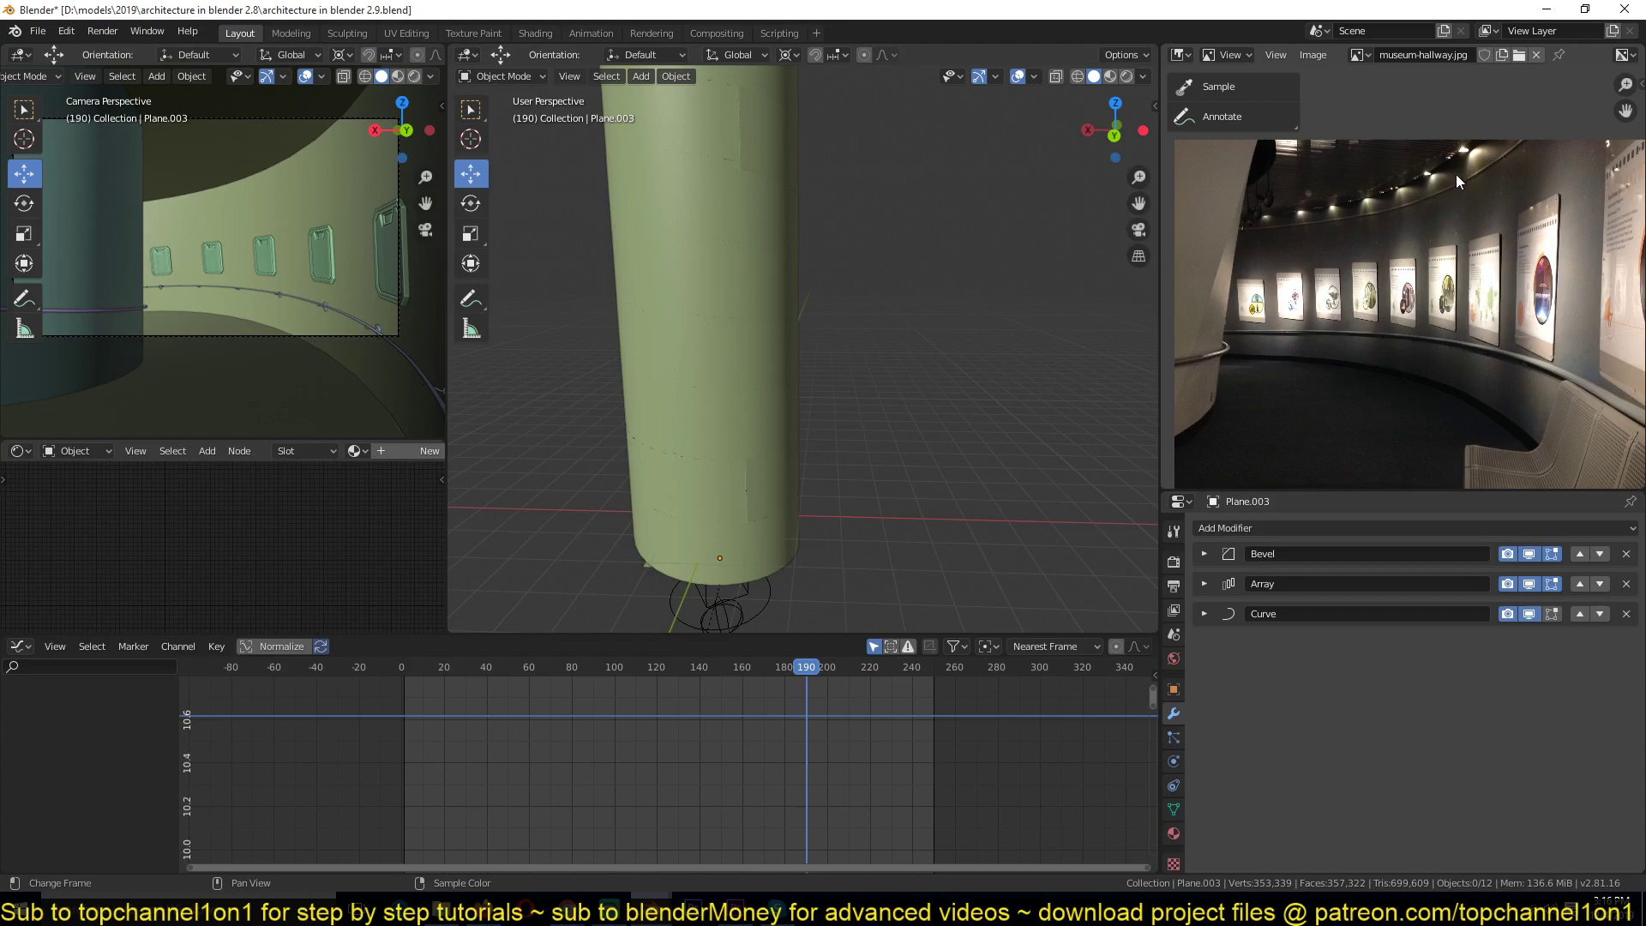
shift+middle_drag(655, 516, 636, 441)
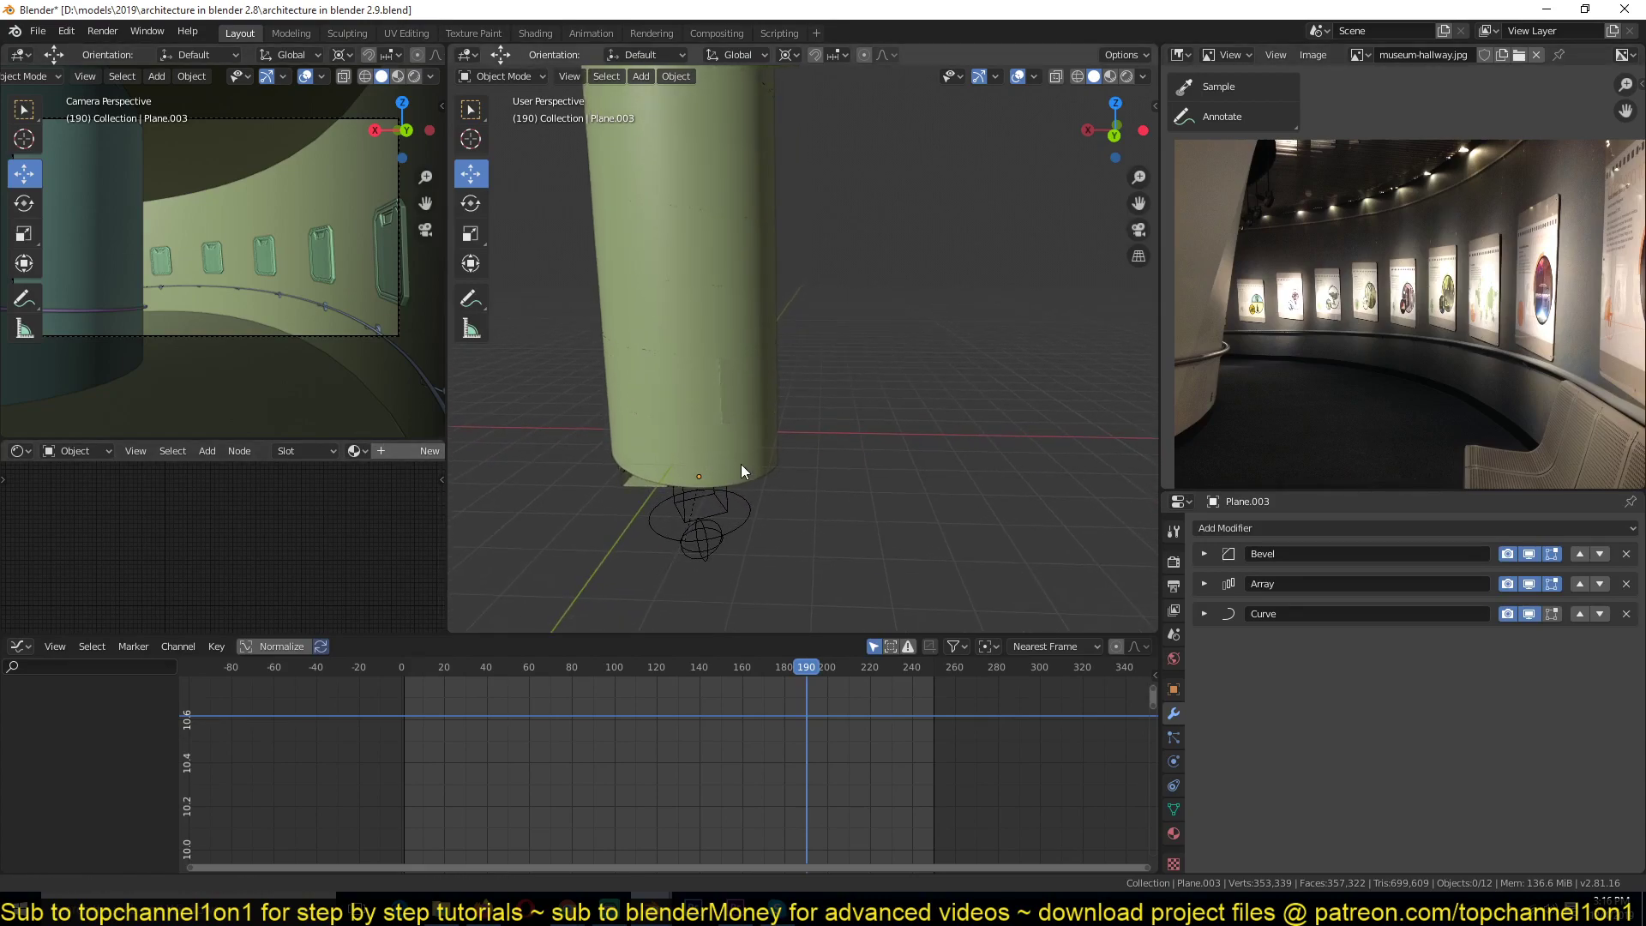
scroll(734, 468, up, 3)
shift+middle_drag(783, 436, 801, 449)
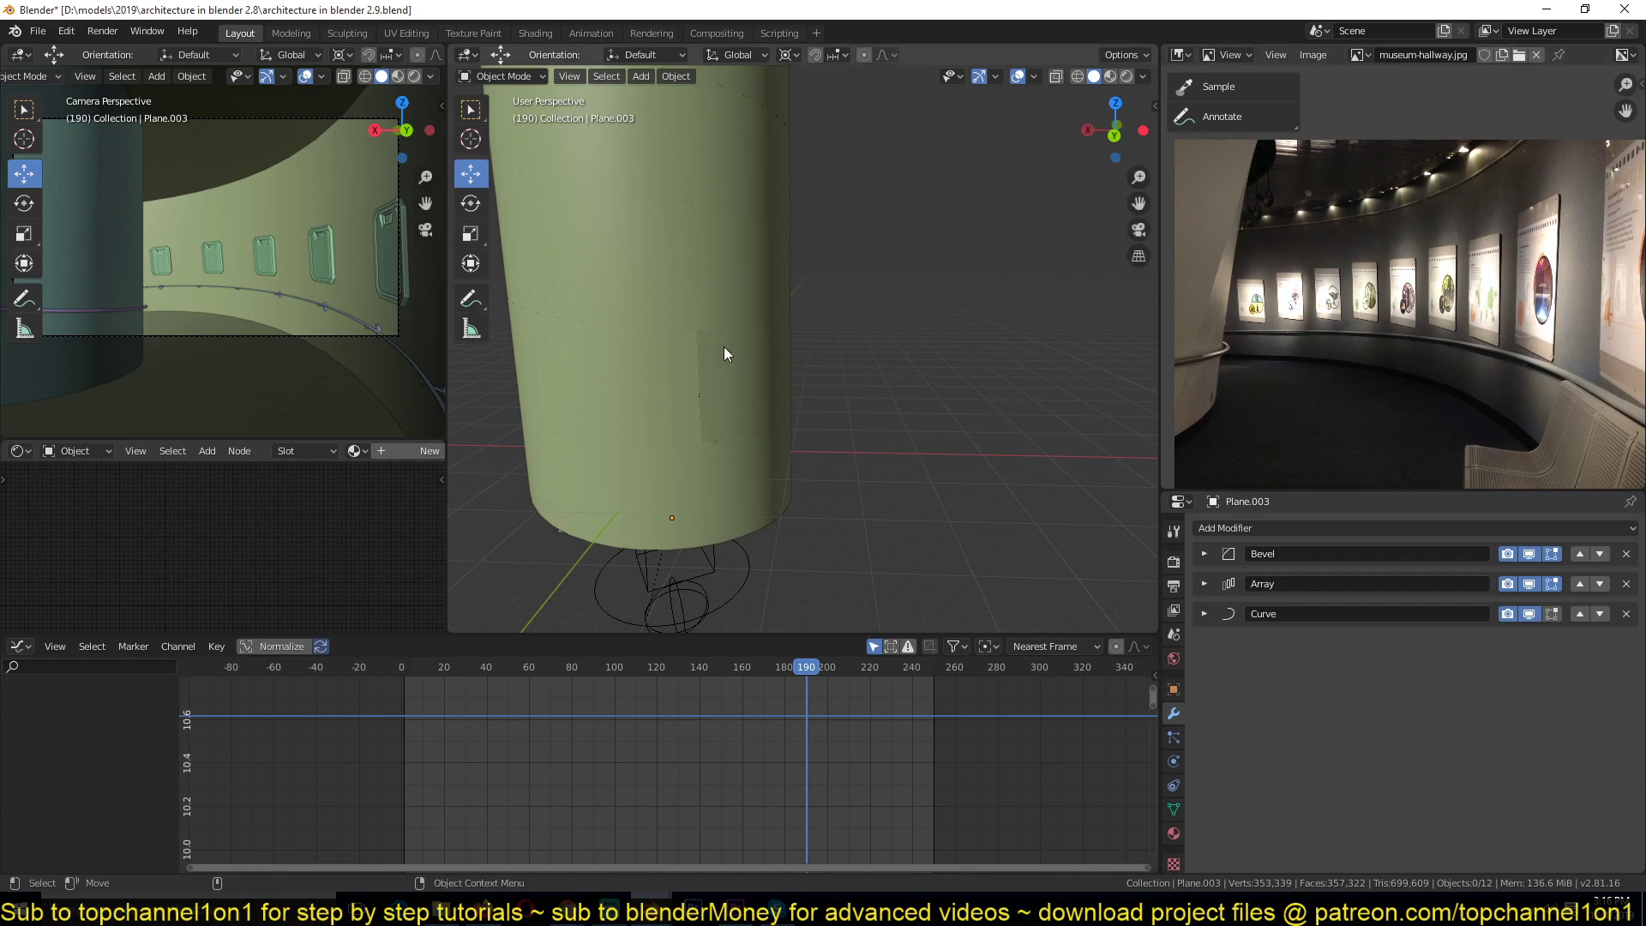
key(z)
click(470, 396)
mouse_move(807, 403)
middle_down()
mouse_move(872, 328)
mouse_move(771, 291)
mouse_move(806, 435)
mouse_move(738, 514)
middle_up()
scroll(746, 369, down, 3)
scroll(749, 467, up, 3)
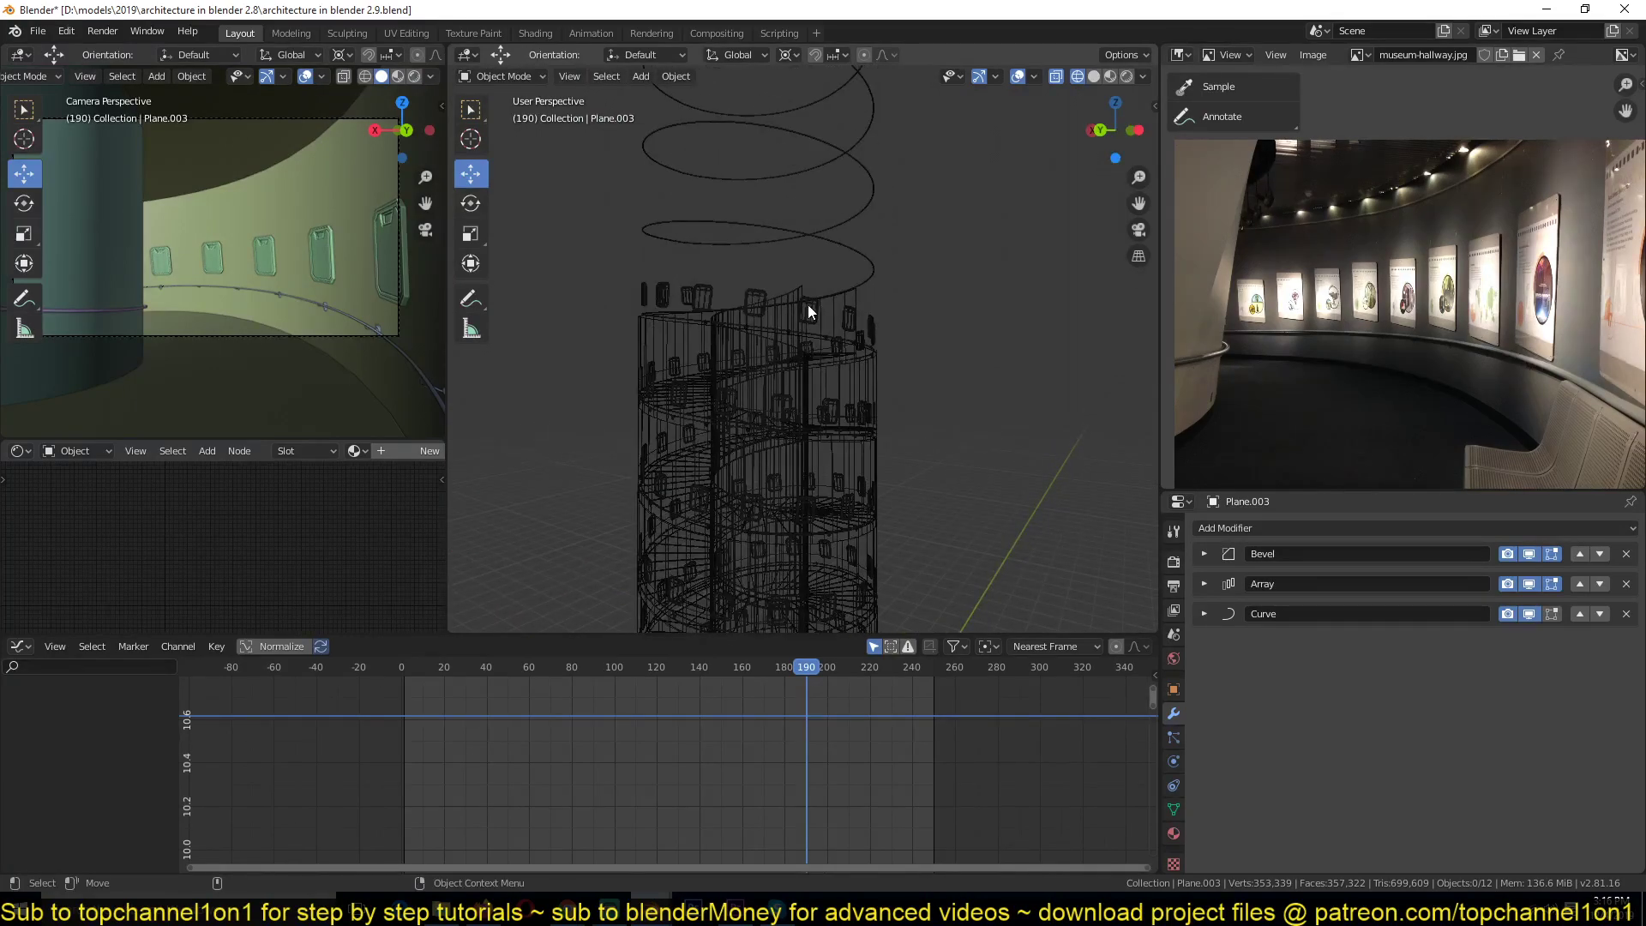
click(702, 295)
key(z)
click(885, 287)
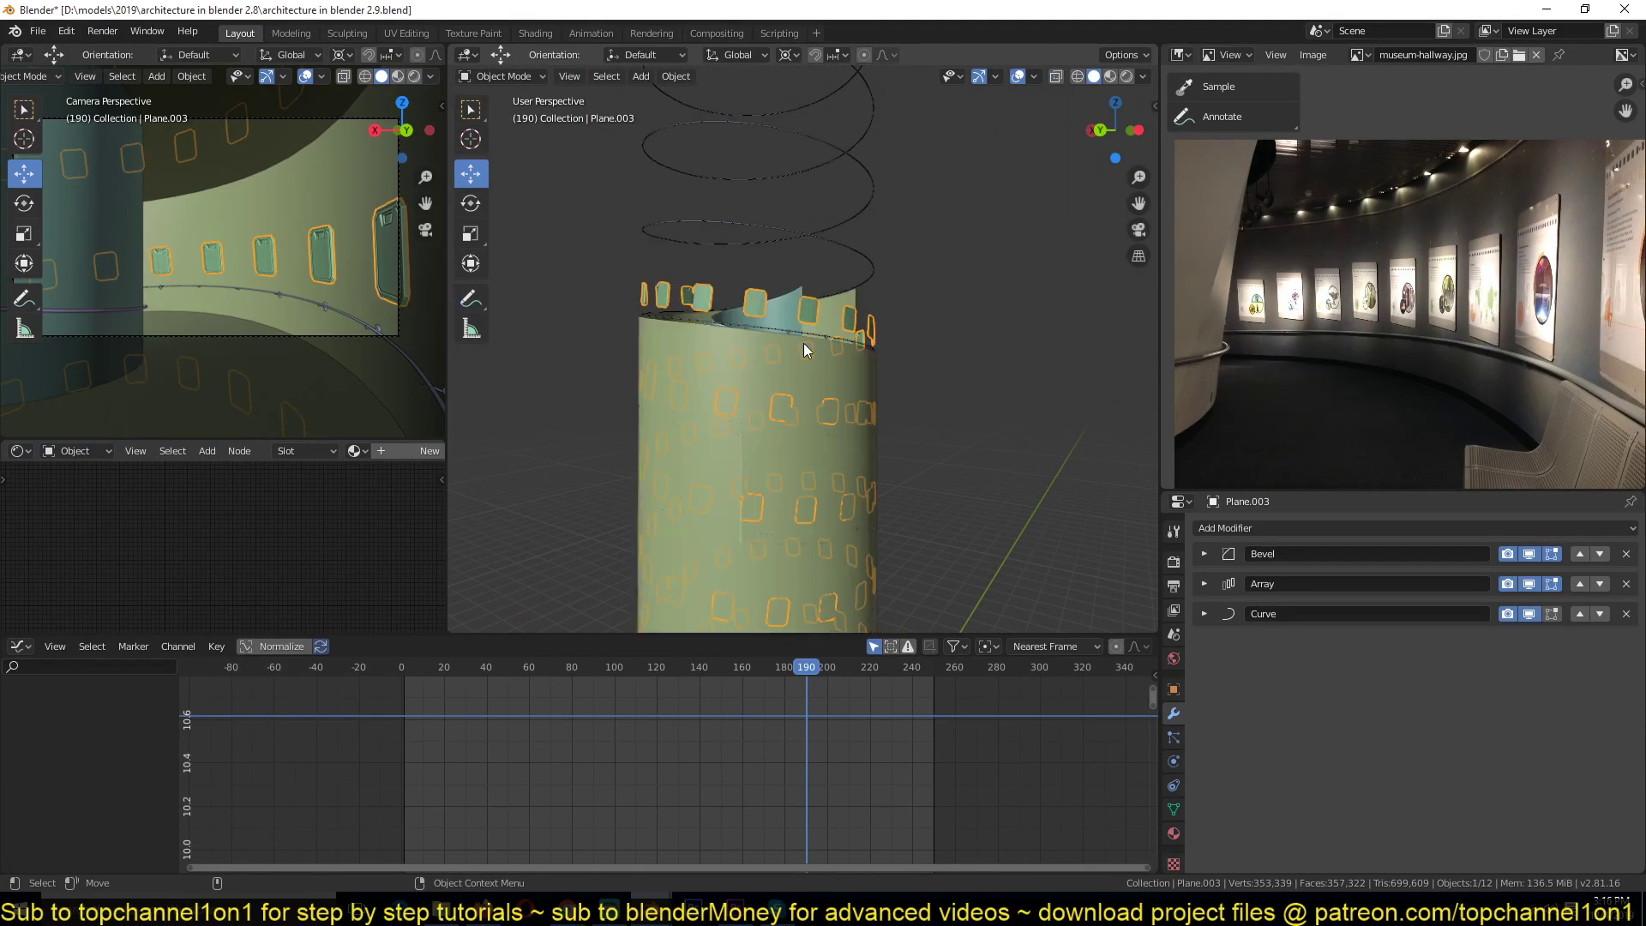
- Temporarily turn off the frames' Curve modifier in the viewport to examine the straight array, and turn it back on
middle_drag(930, 446, 676, 232)
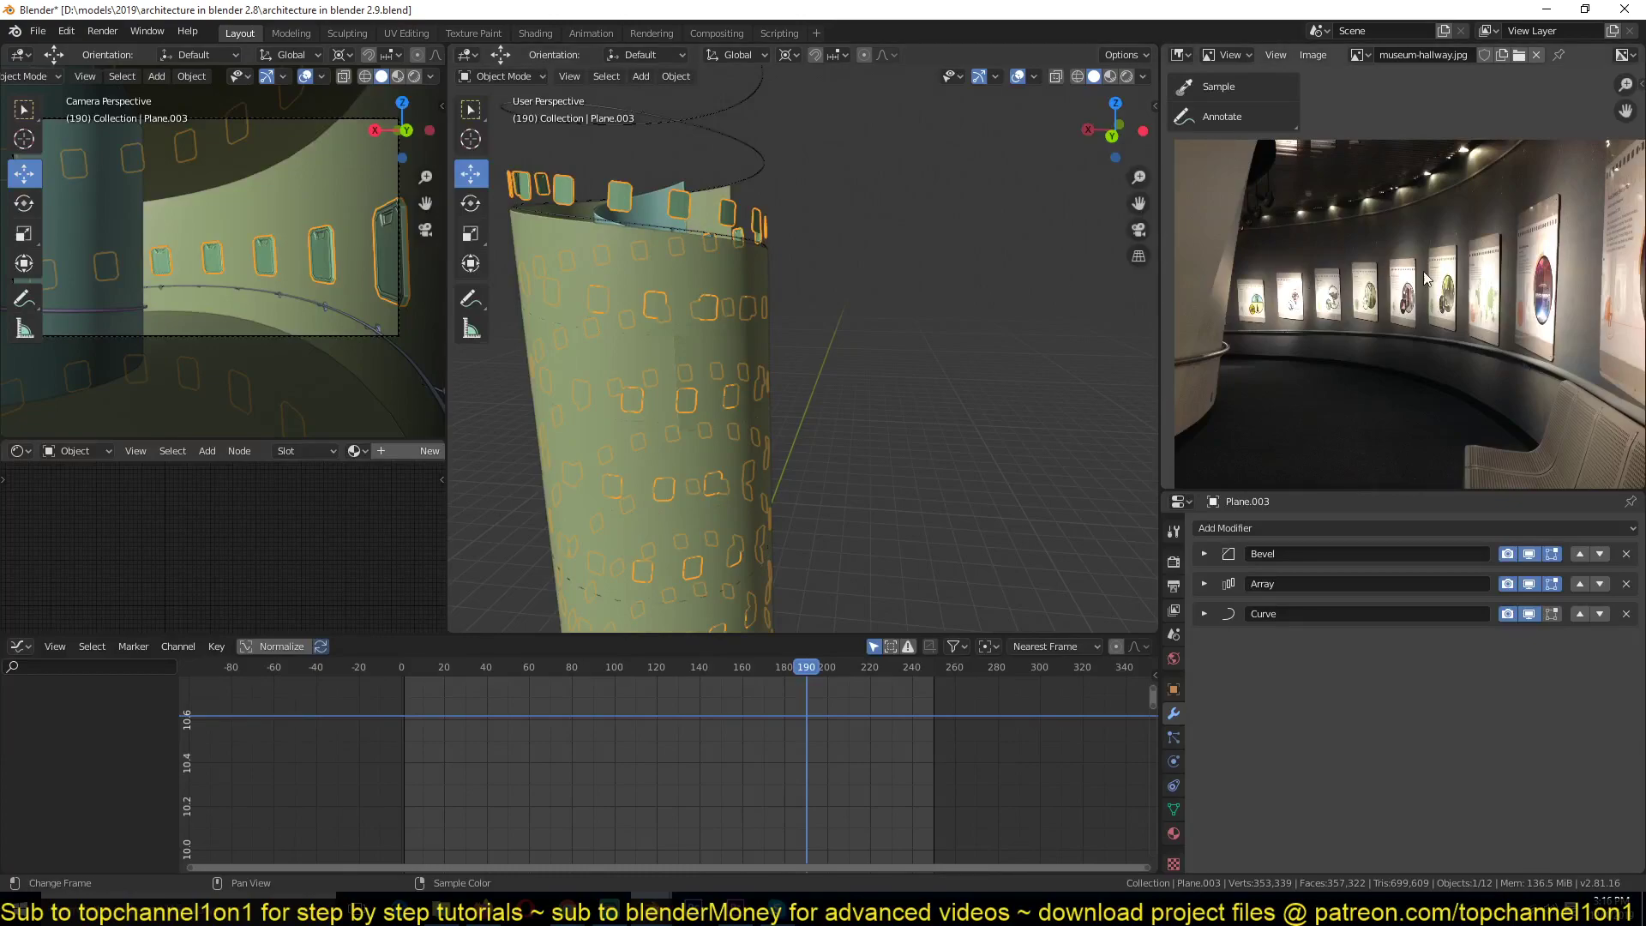
shift+middle_drag(645, 329, 795, 389)
scroll(794, 382, down, 5)
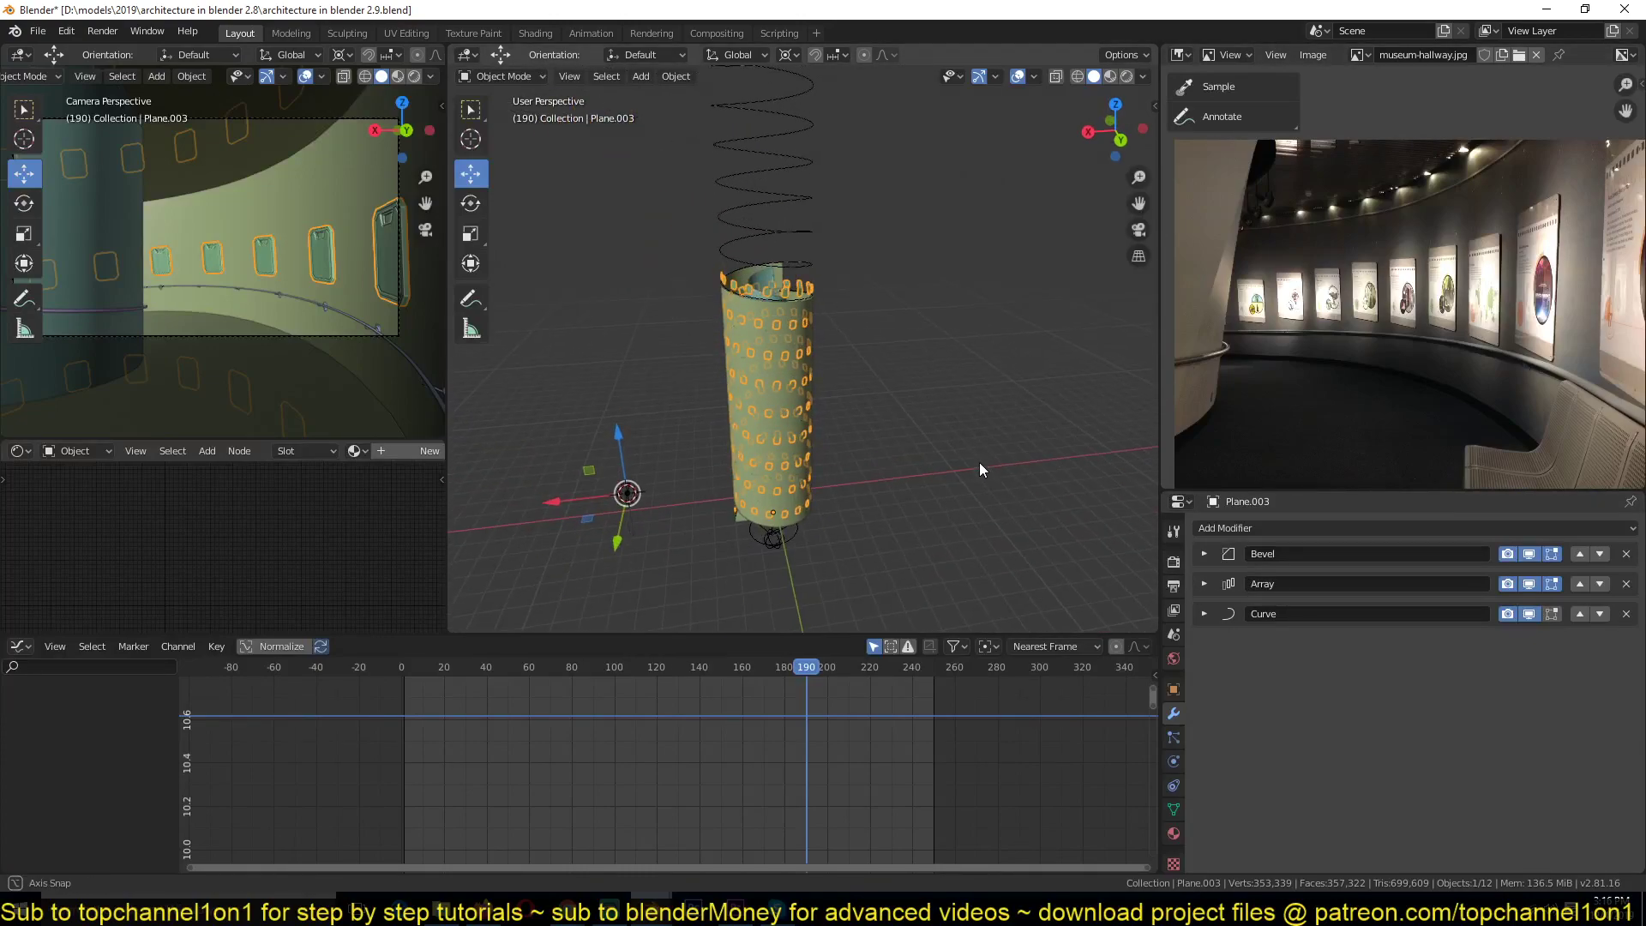
click(1529, 614)
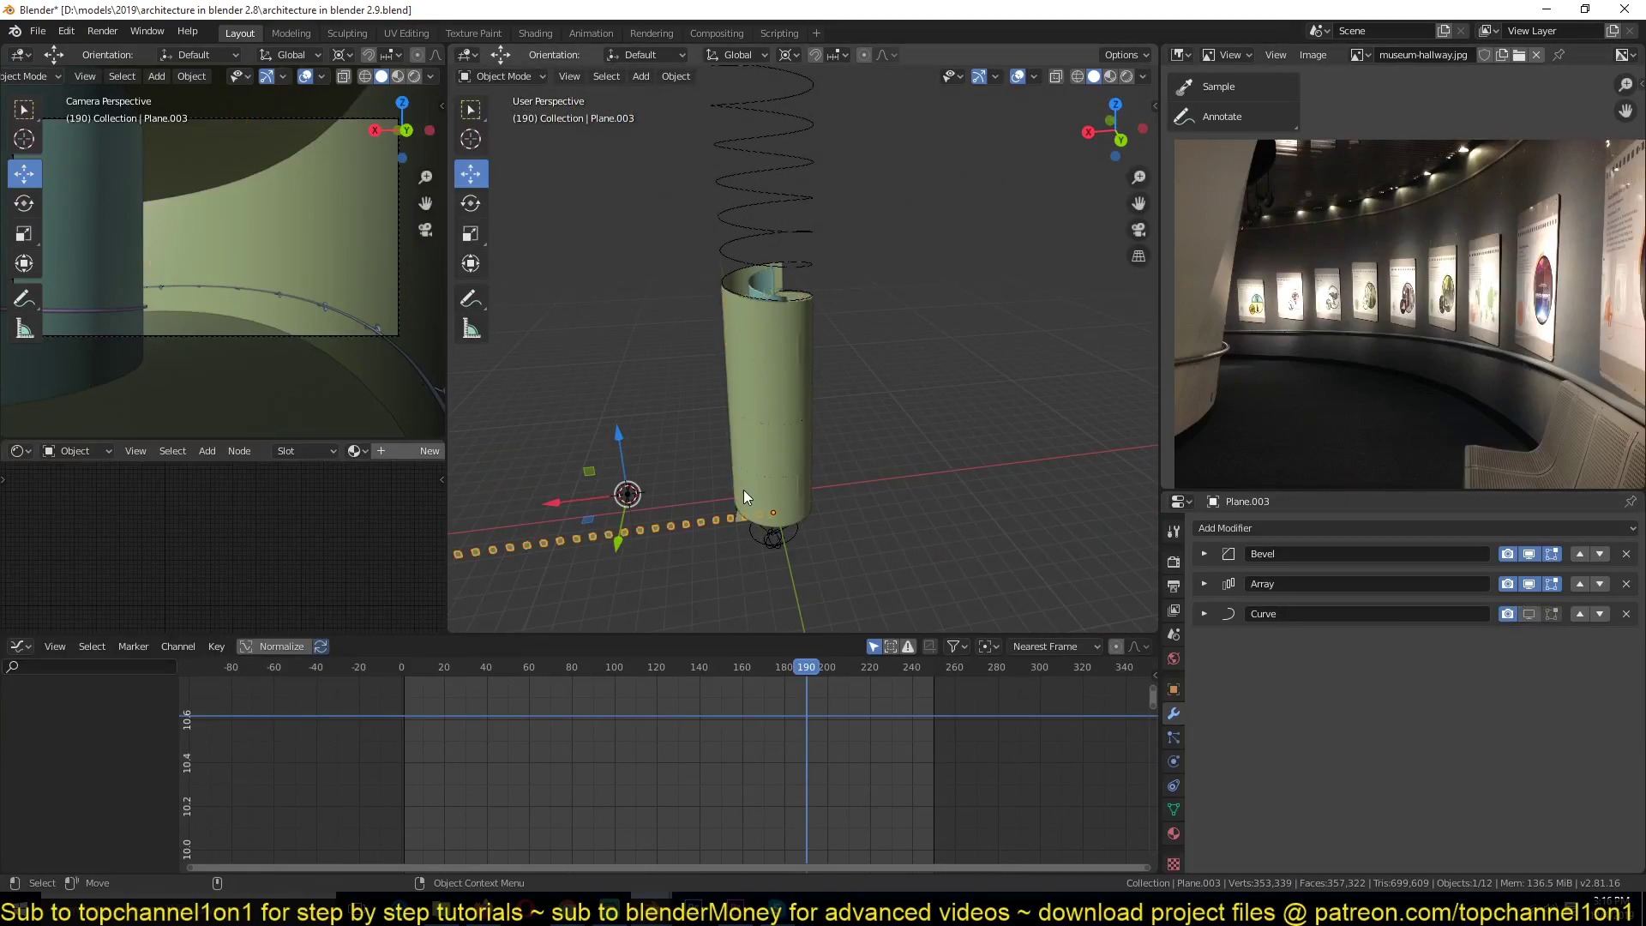
shift+middle_drag(742, 491, 1010, 311)
scroll(1048, 364, up, 2)
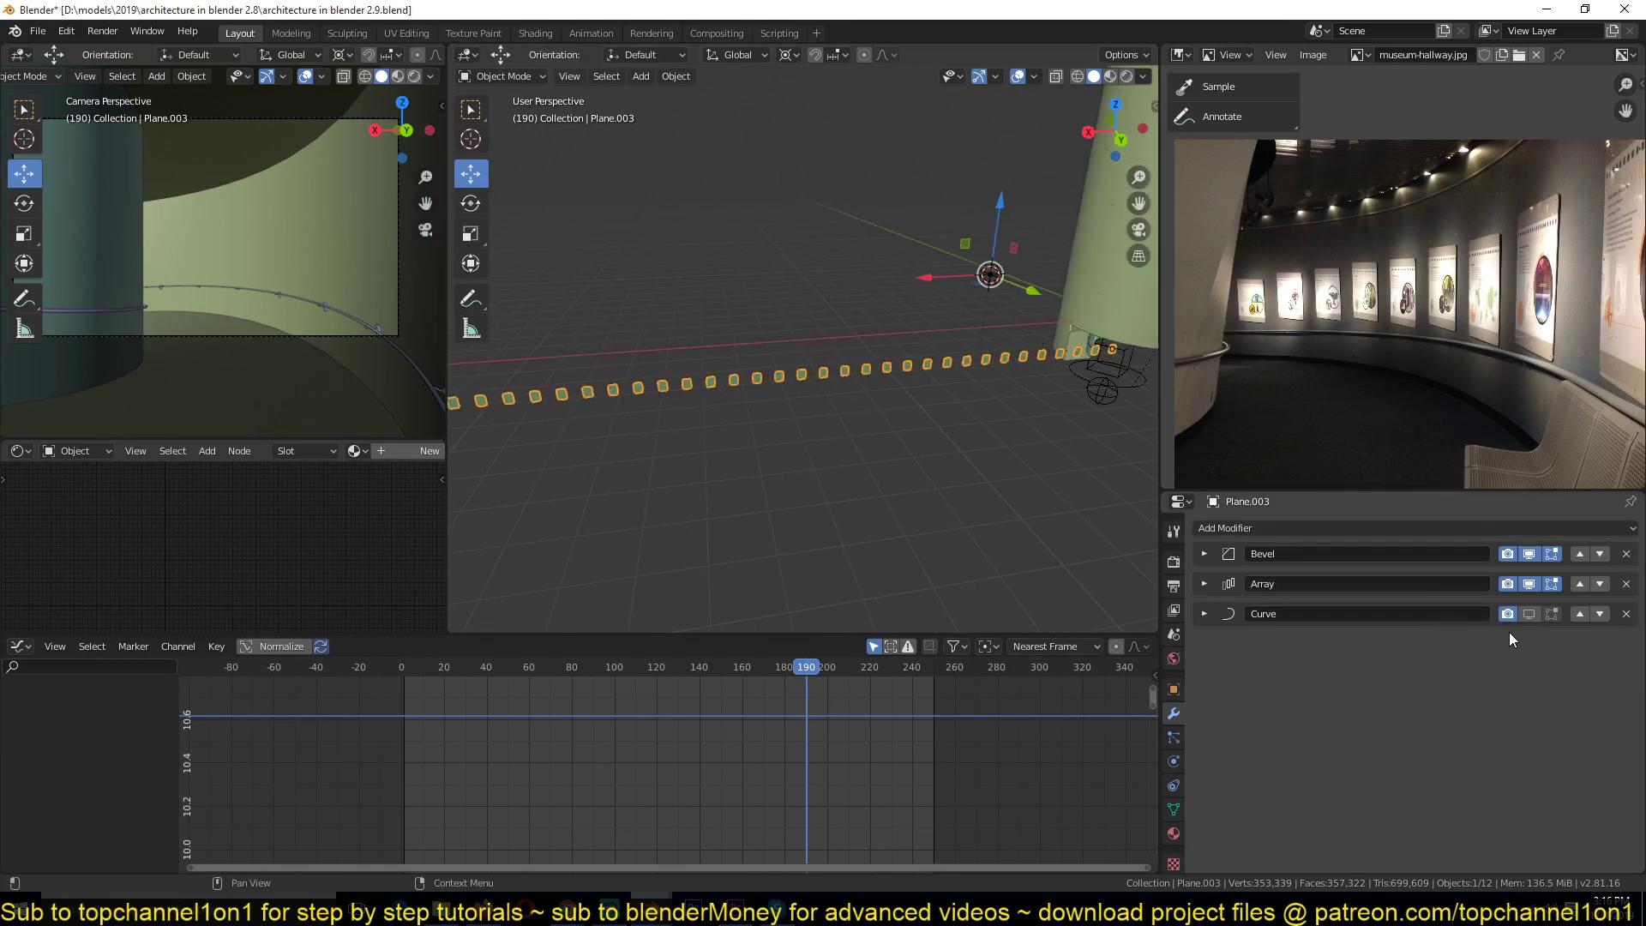
click(1531, 614)
key(KP_Decimal)
middle_drag(872, 450, 786, 374)
shift+middle_drag(826, 250, 769, 486)
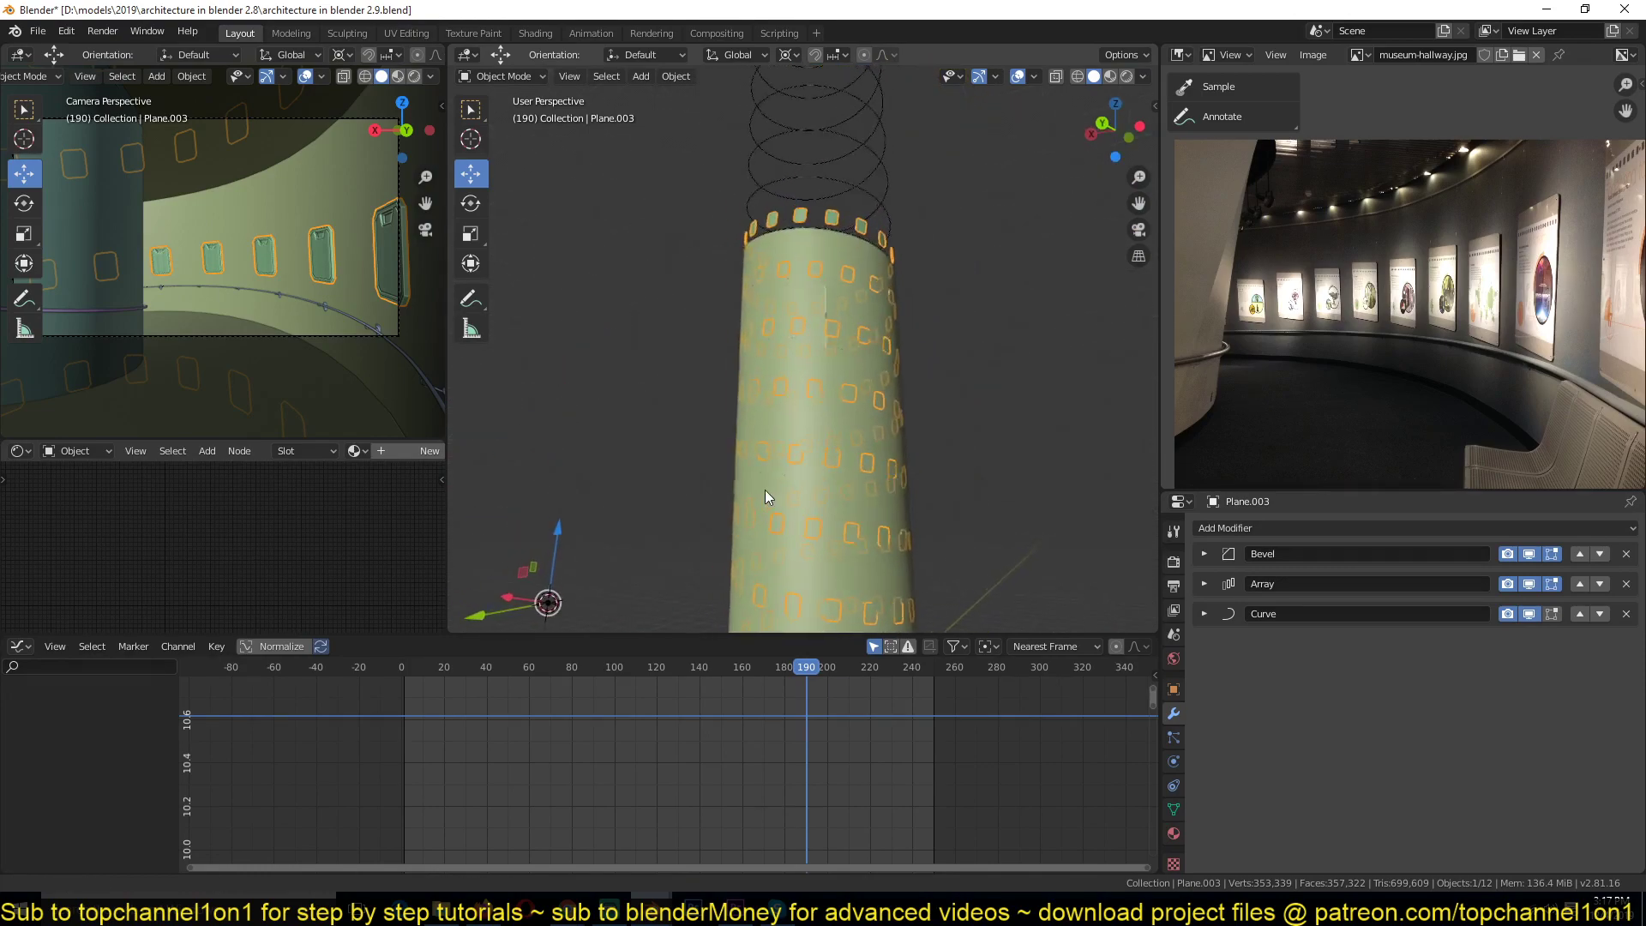
scroll(889, 300, down, 3)
- In front view, move the point light about 74.7 m along X and 15.4 m up, and change the pivot point to follow the selection
click(867, 360)
key(KP_1)
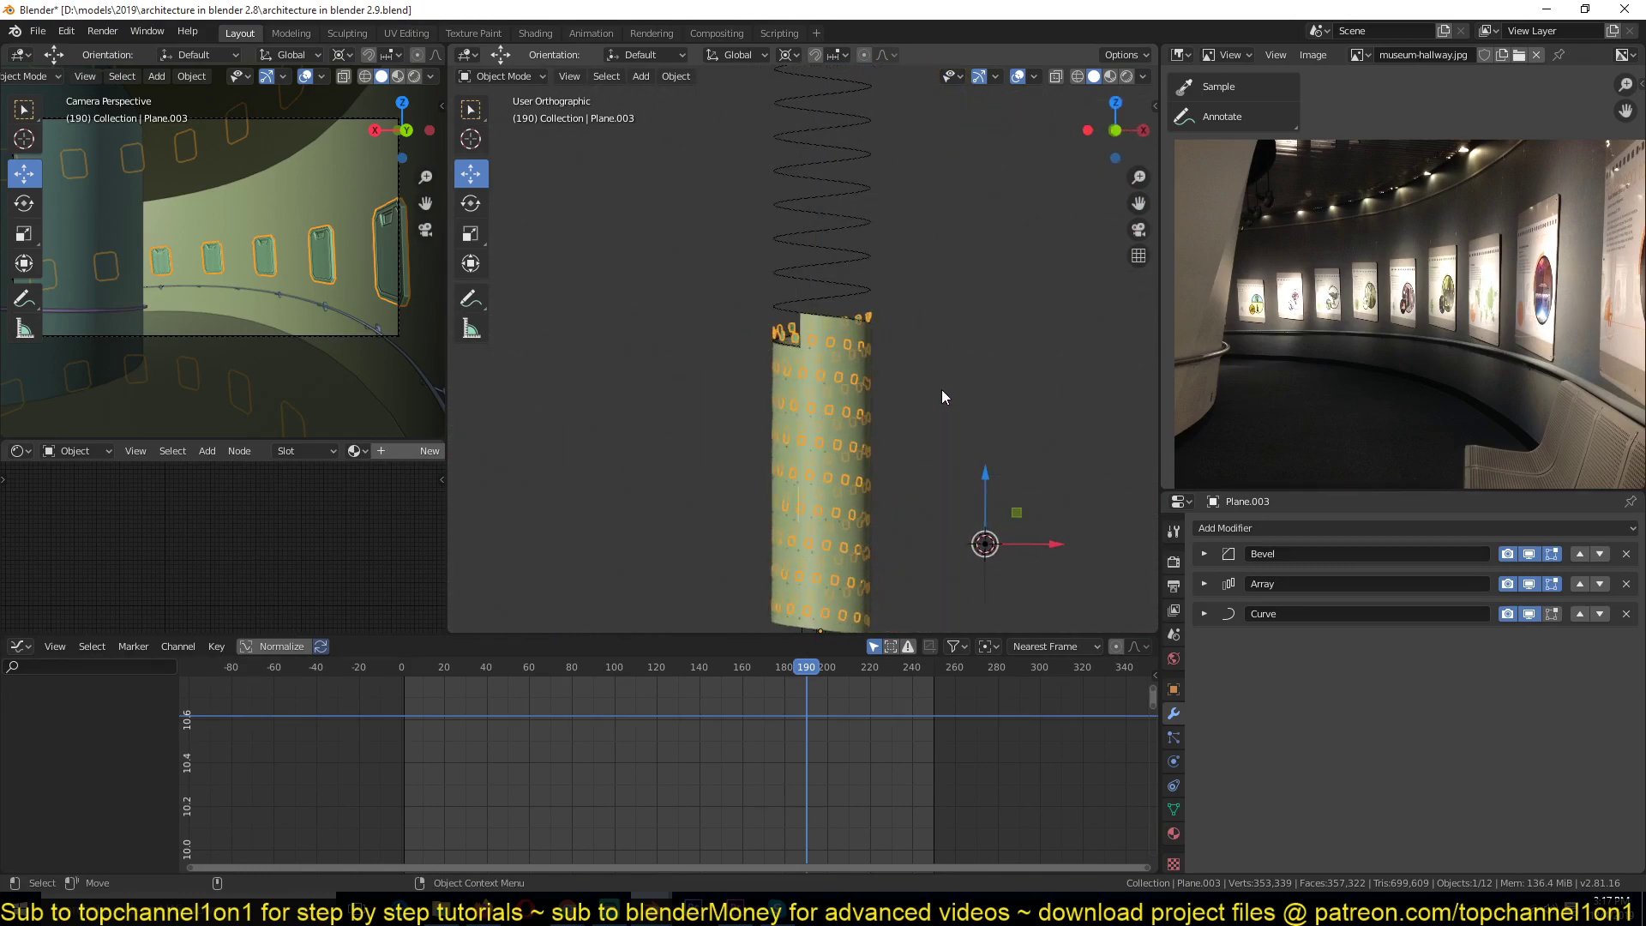
click(752, 428)
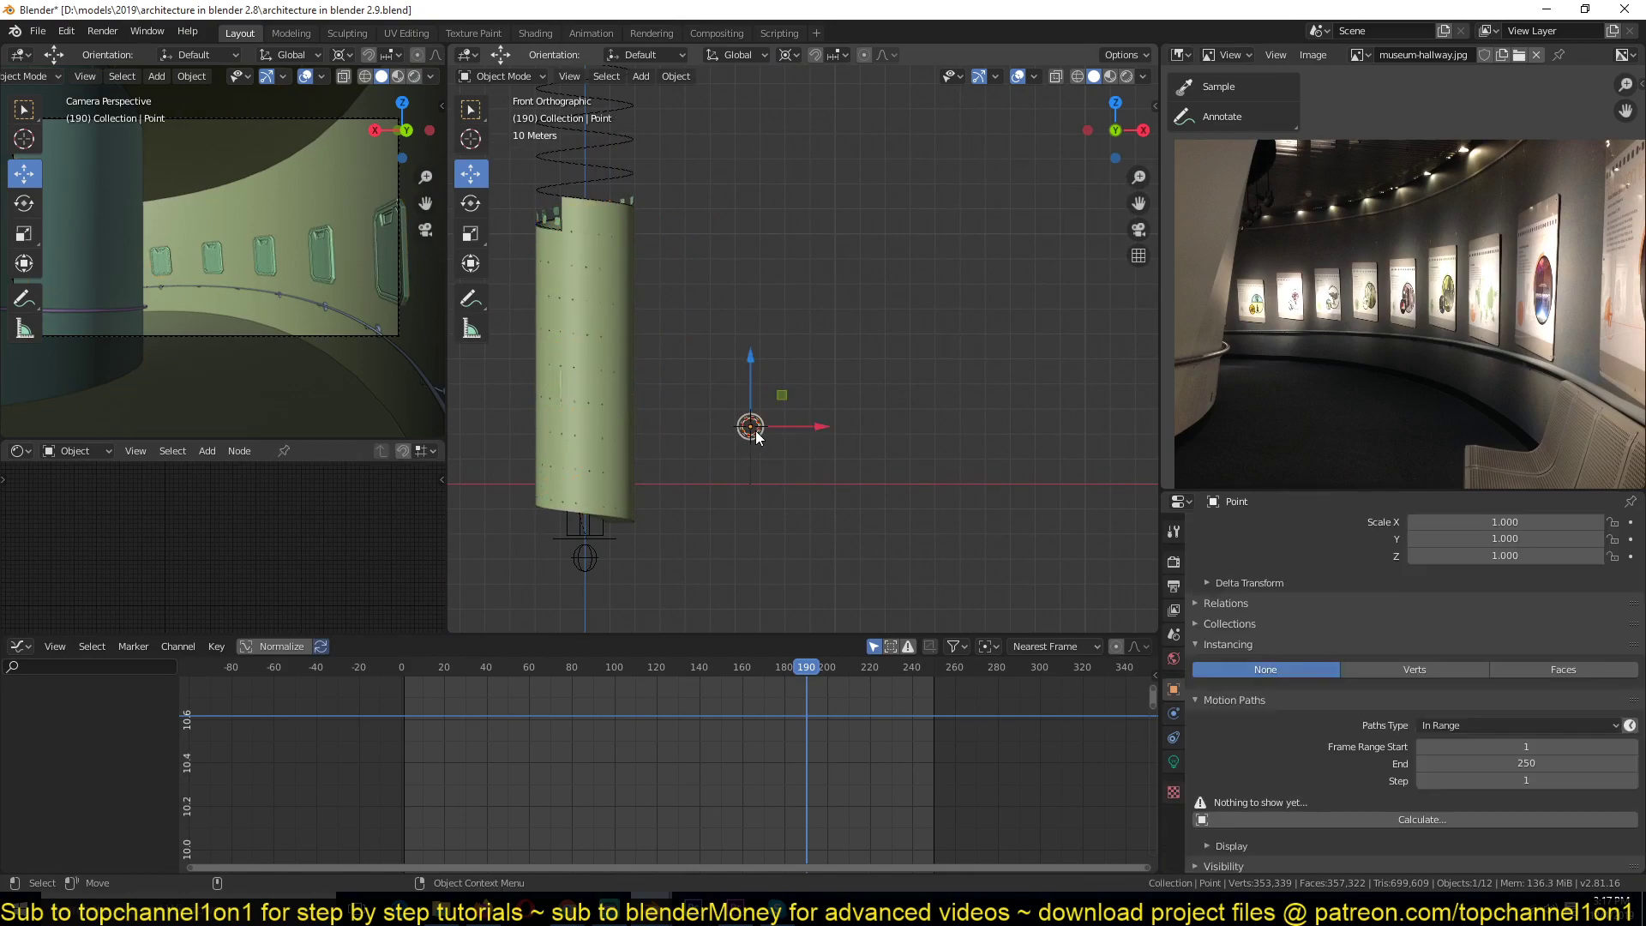
key(g)
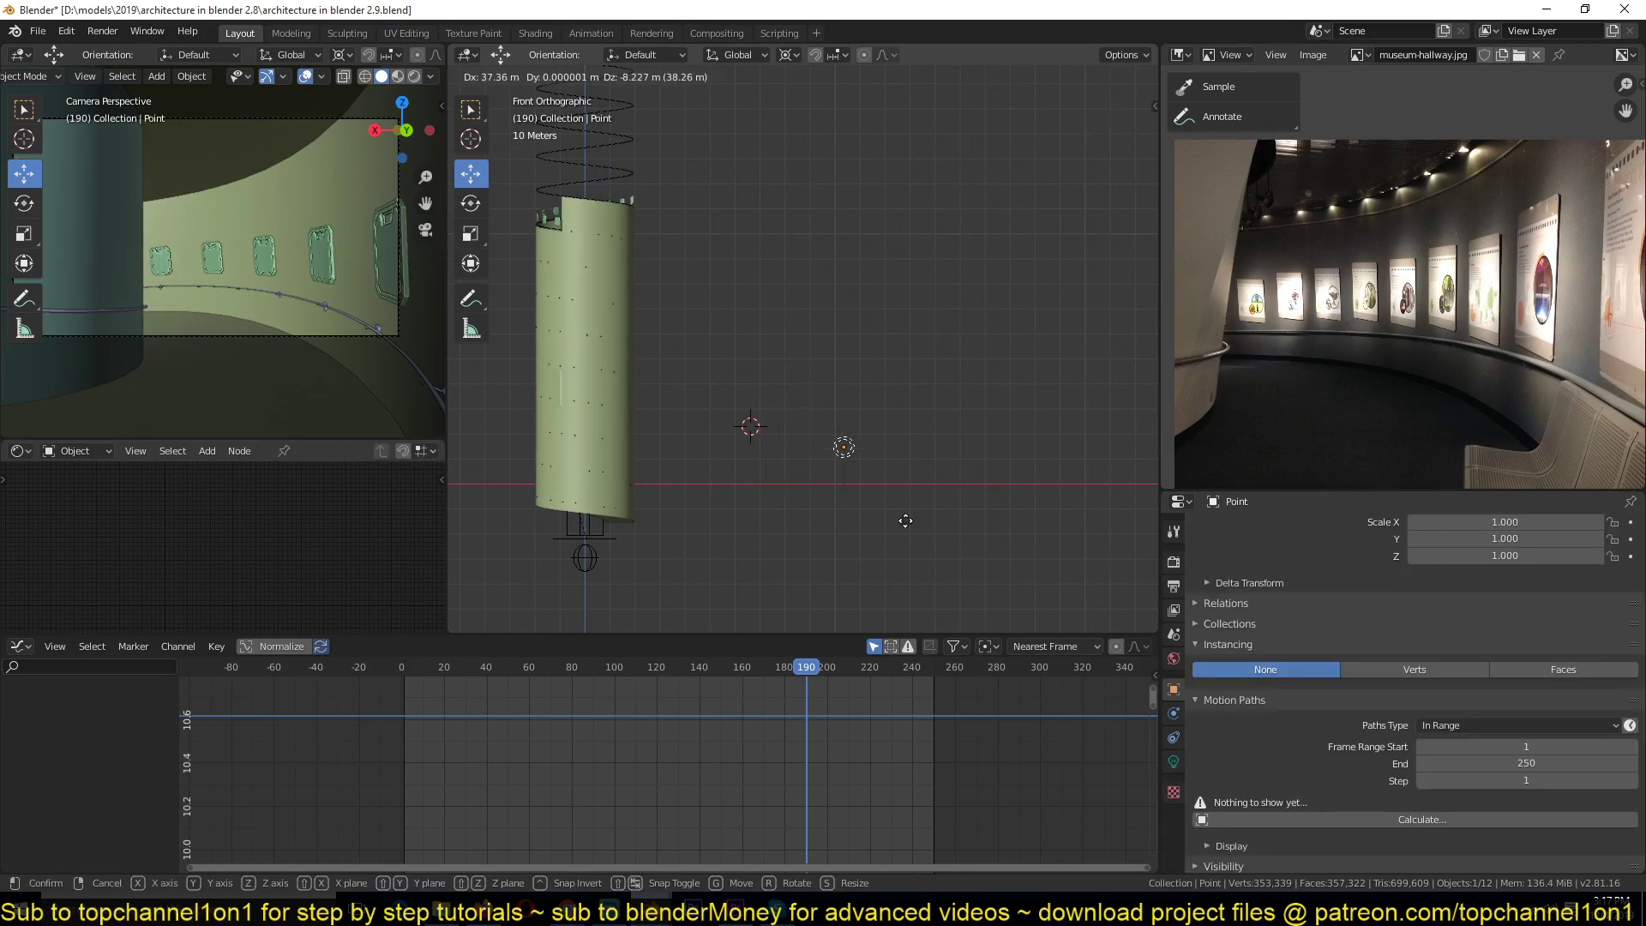
click(954, 403)
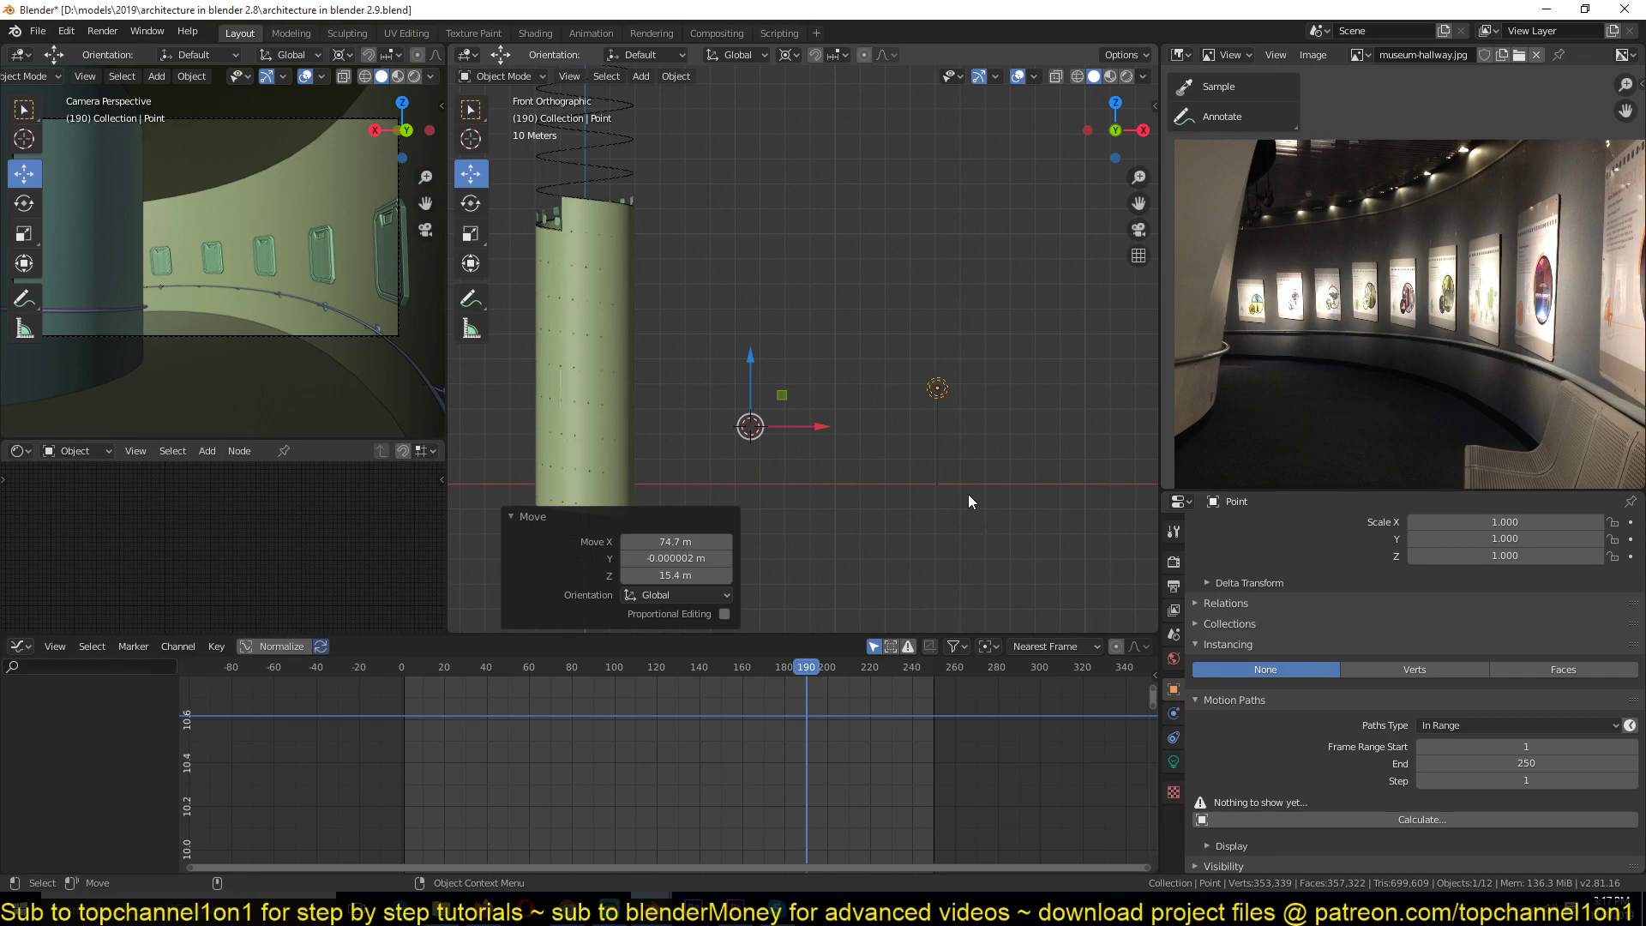
key(period)
click(967, 468)
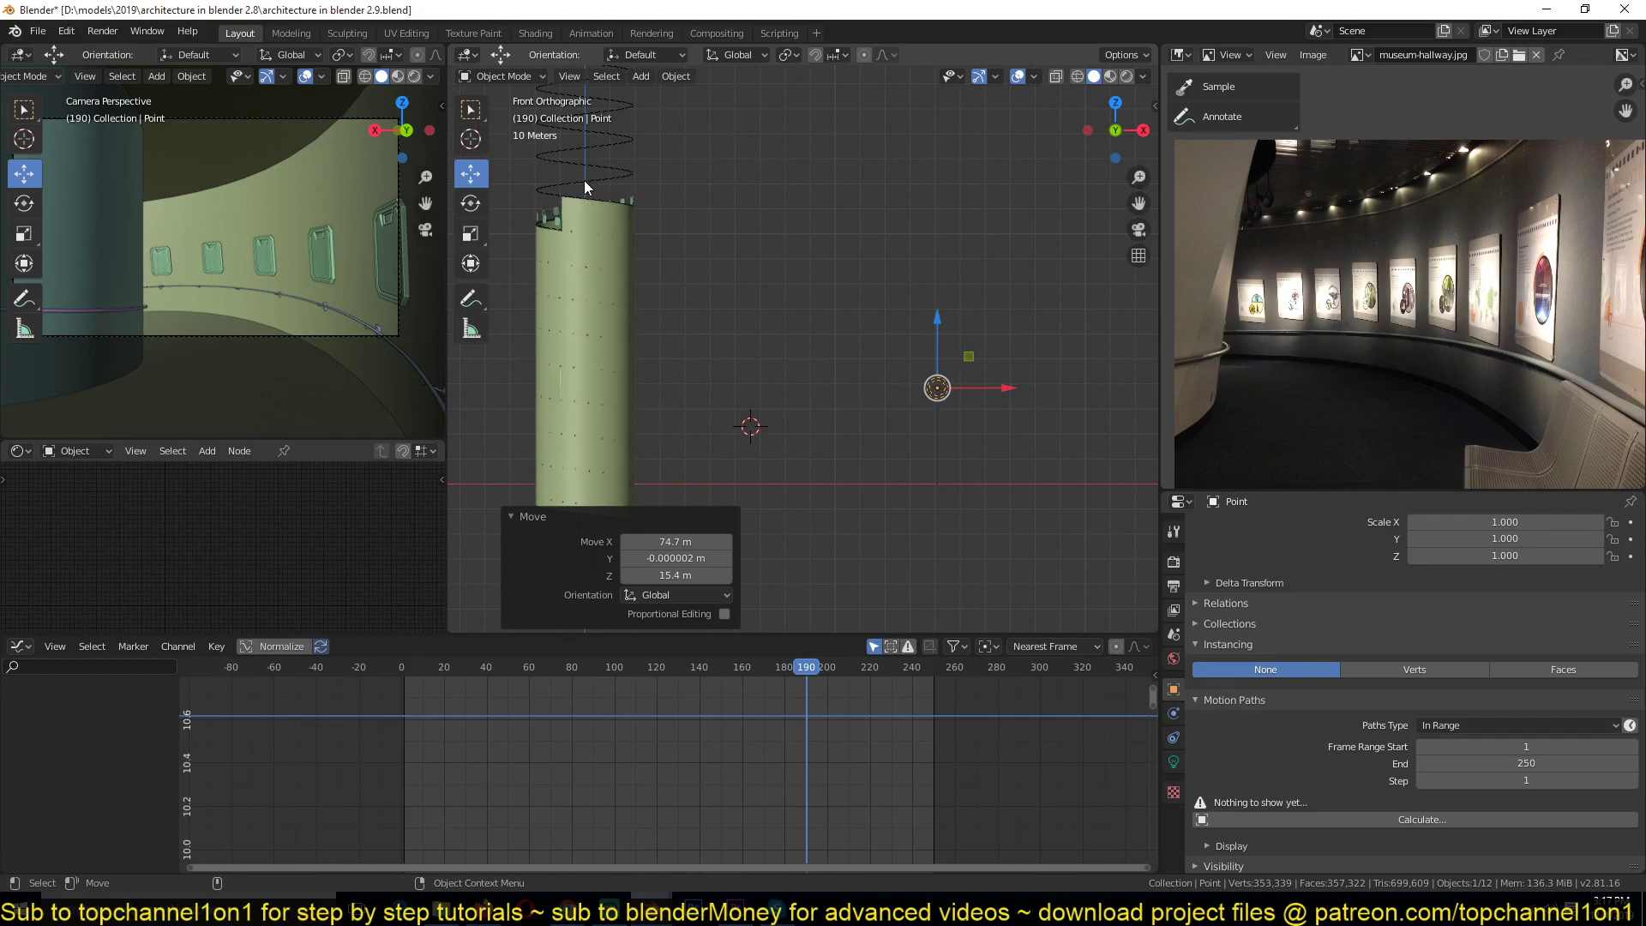
- Add a cube mesh at the 3D cursor in the empty area beside the tower
shift+middle_drag(585, 183, 520, 418)
shift+middle_drag(581, 285, 614, 269)
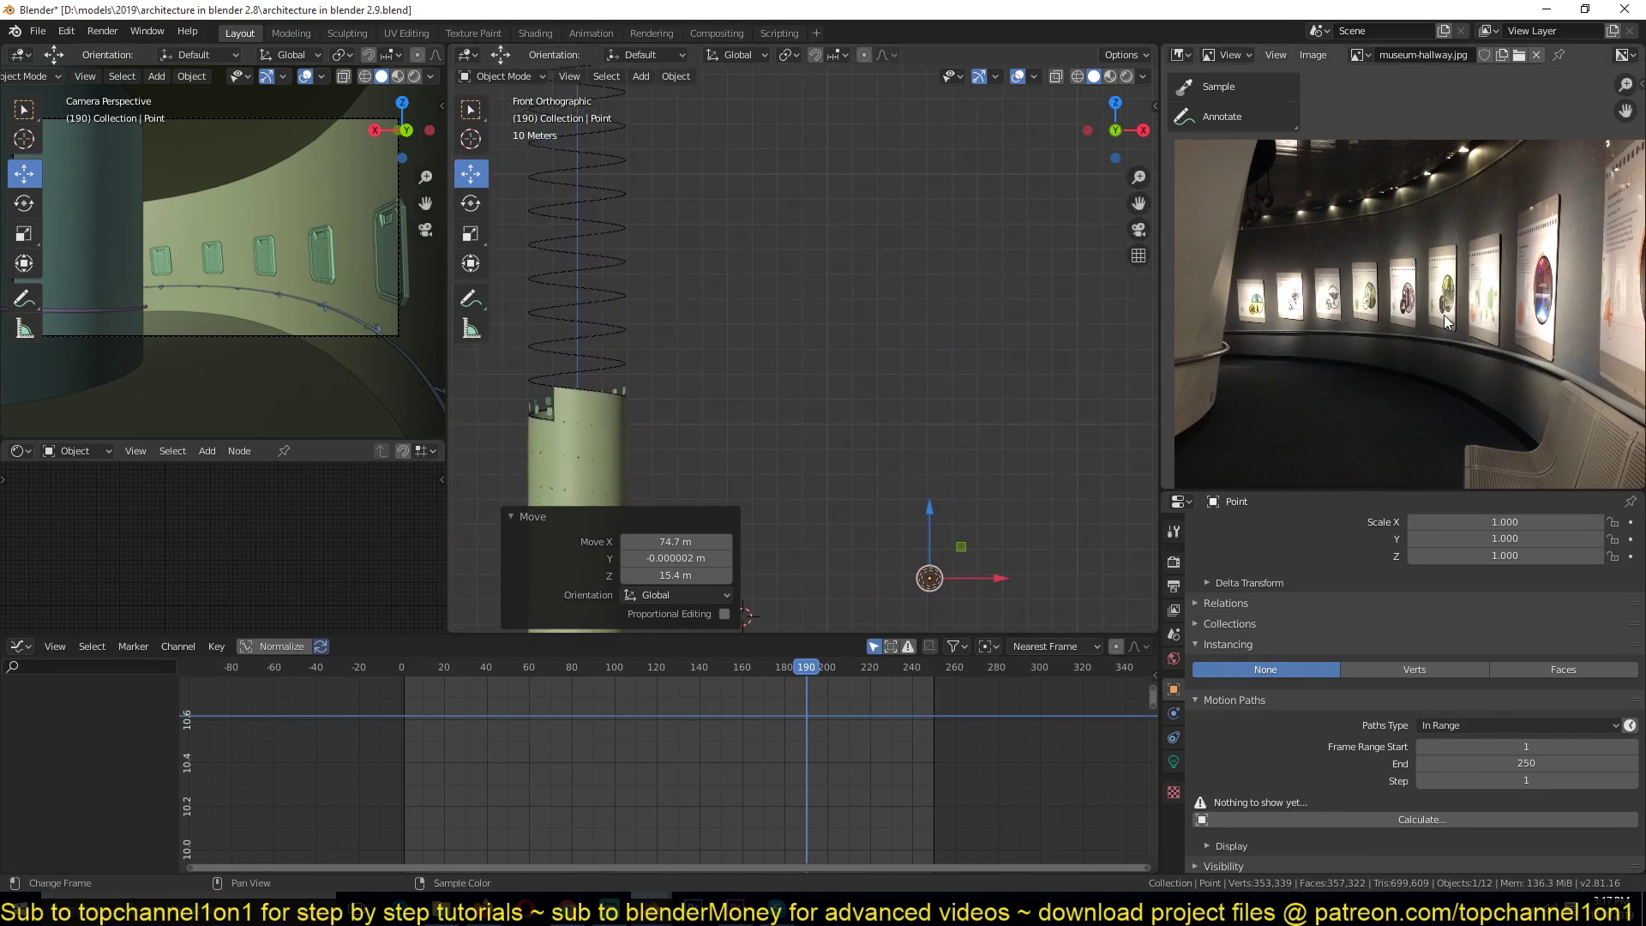
shift+middle_drag(916, 449, 773, 418)
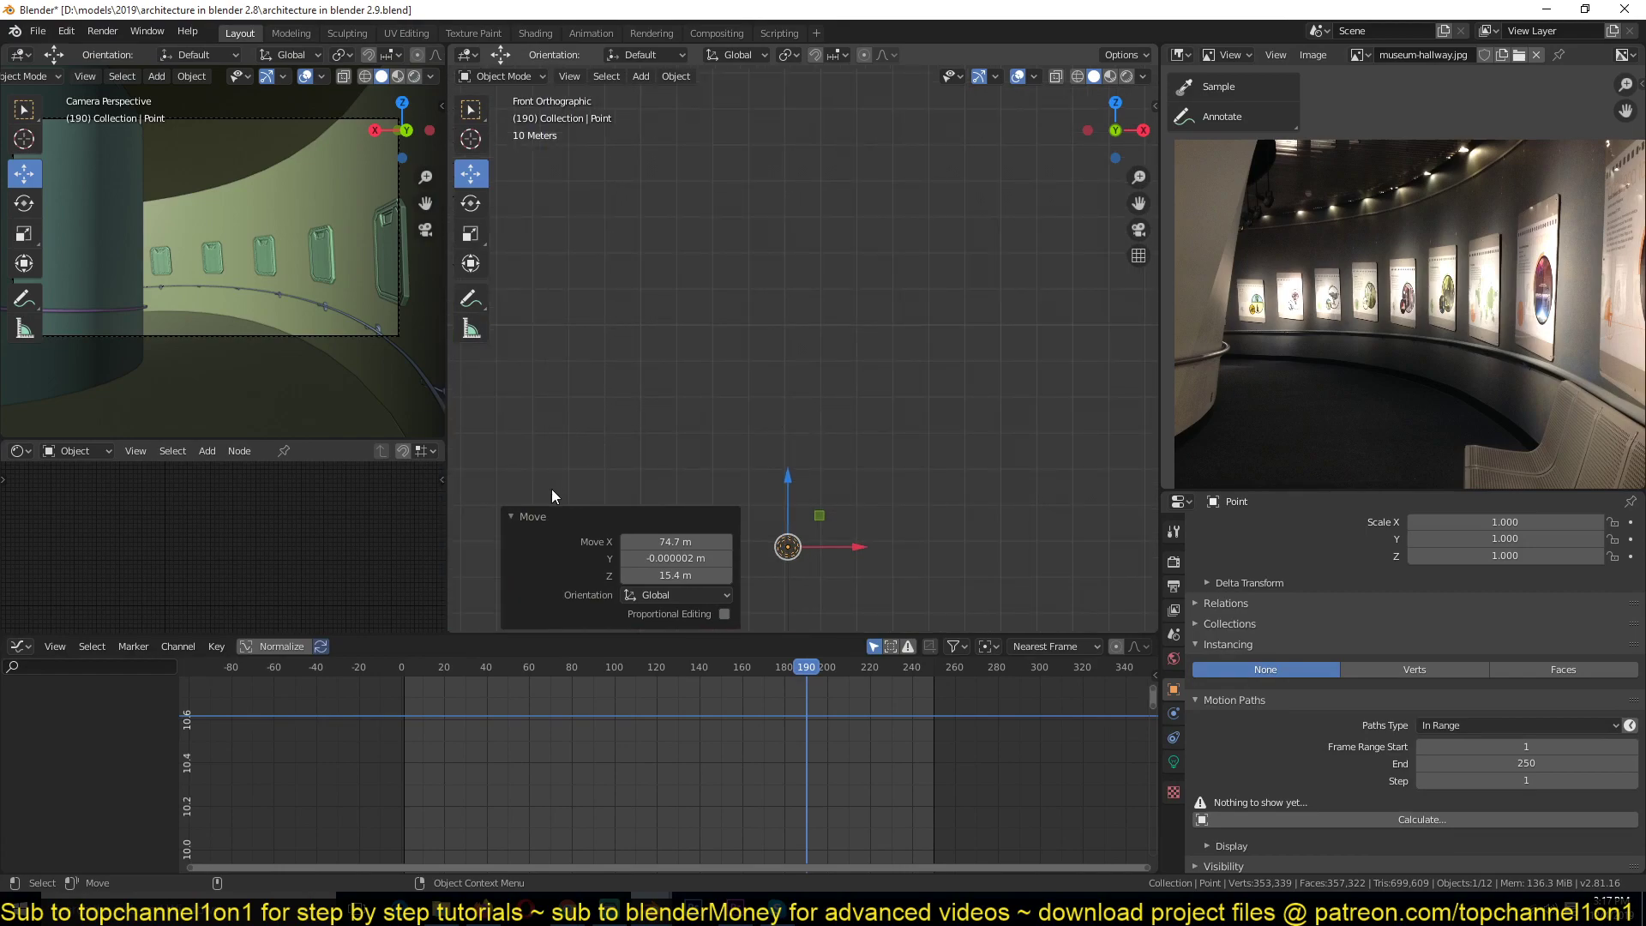
click(533, 517)
shift+middle_drag(721, 486, 689, 322)
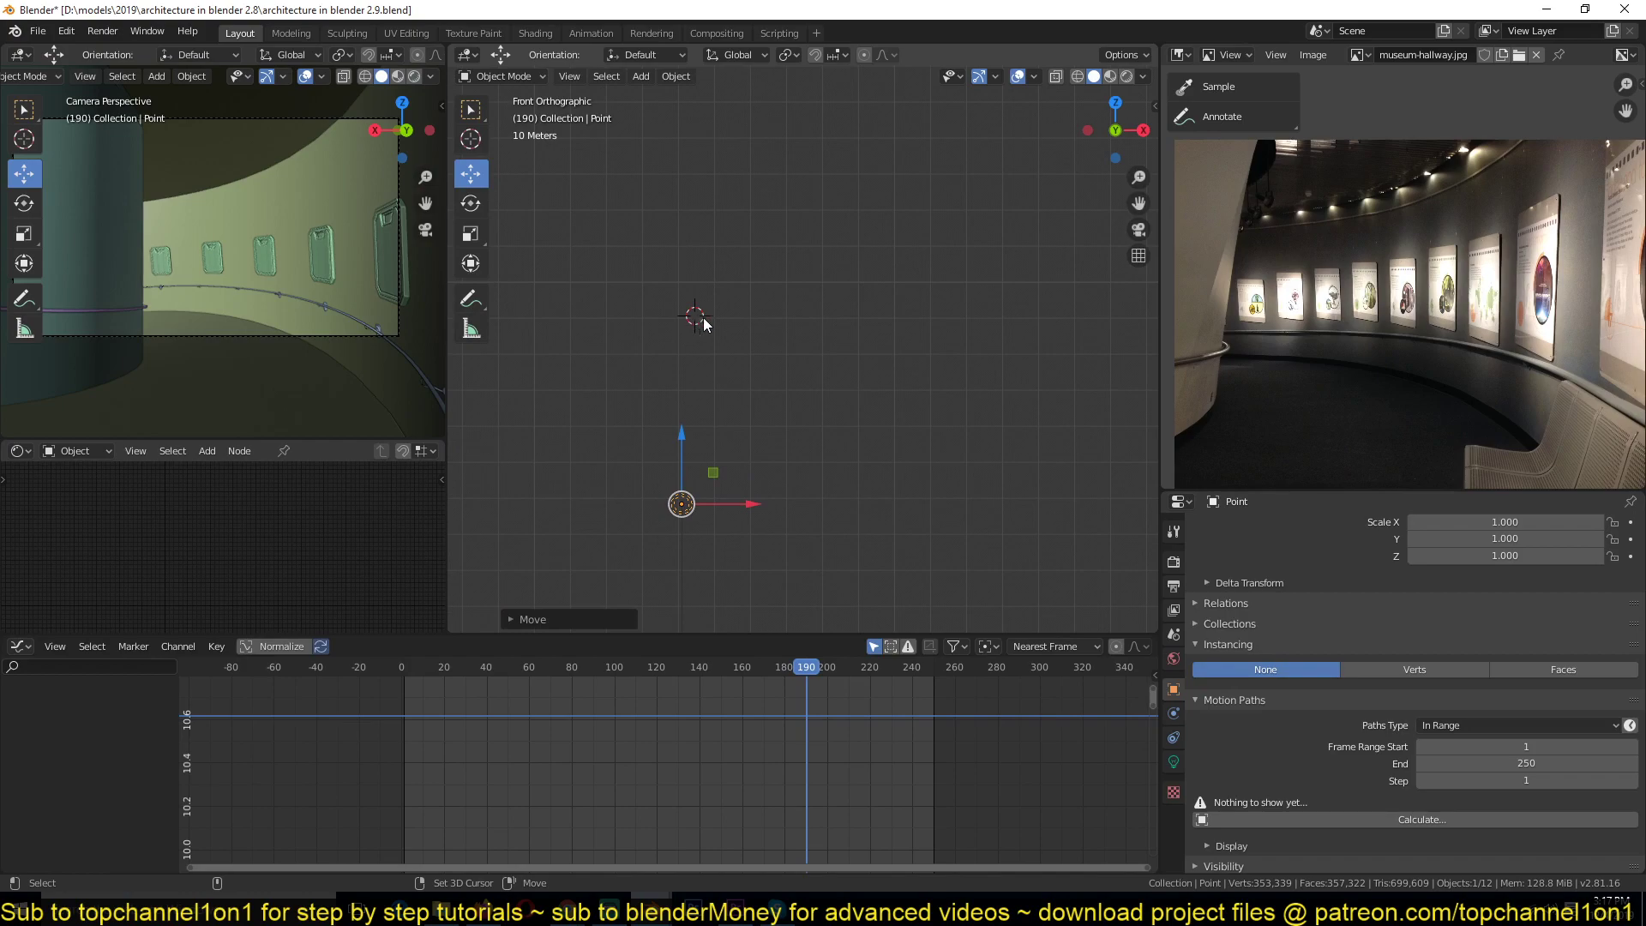
key(shift+a)
mouse_move(694, 120)
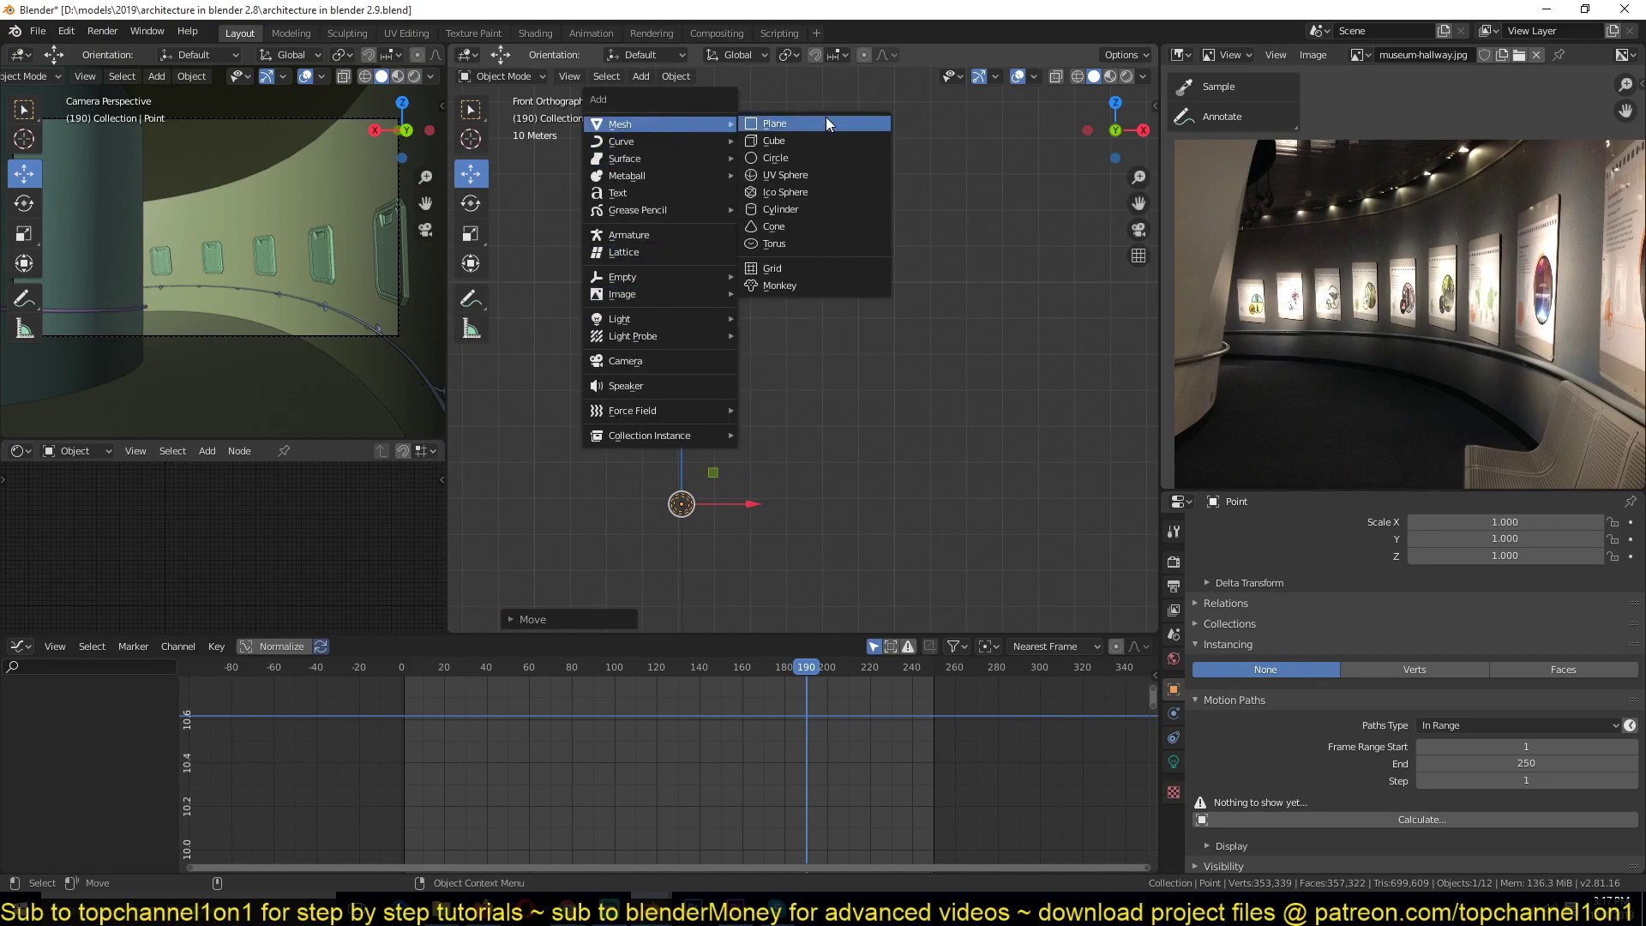
click(810, 141)
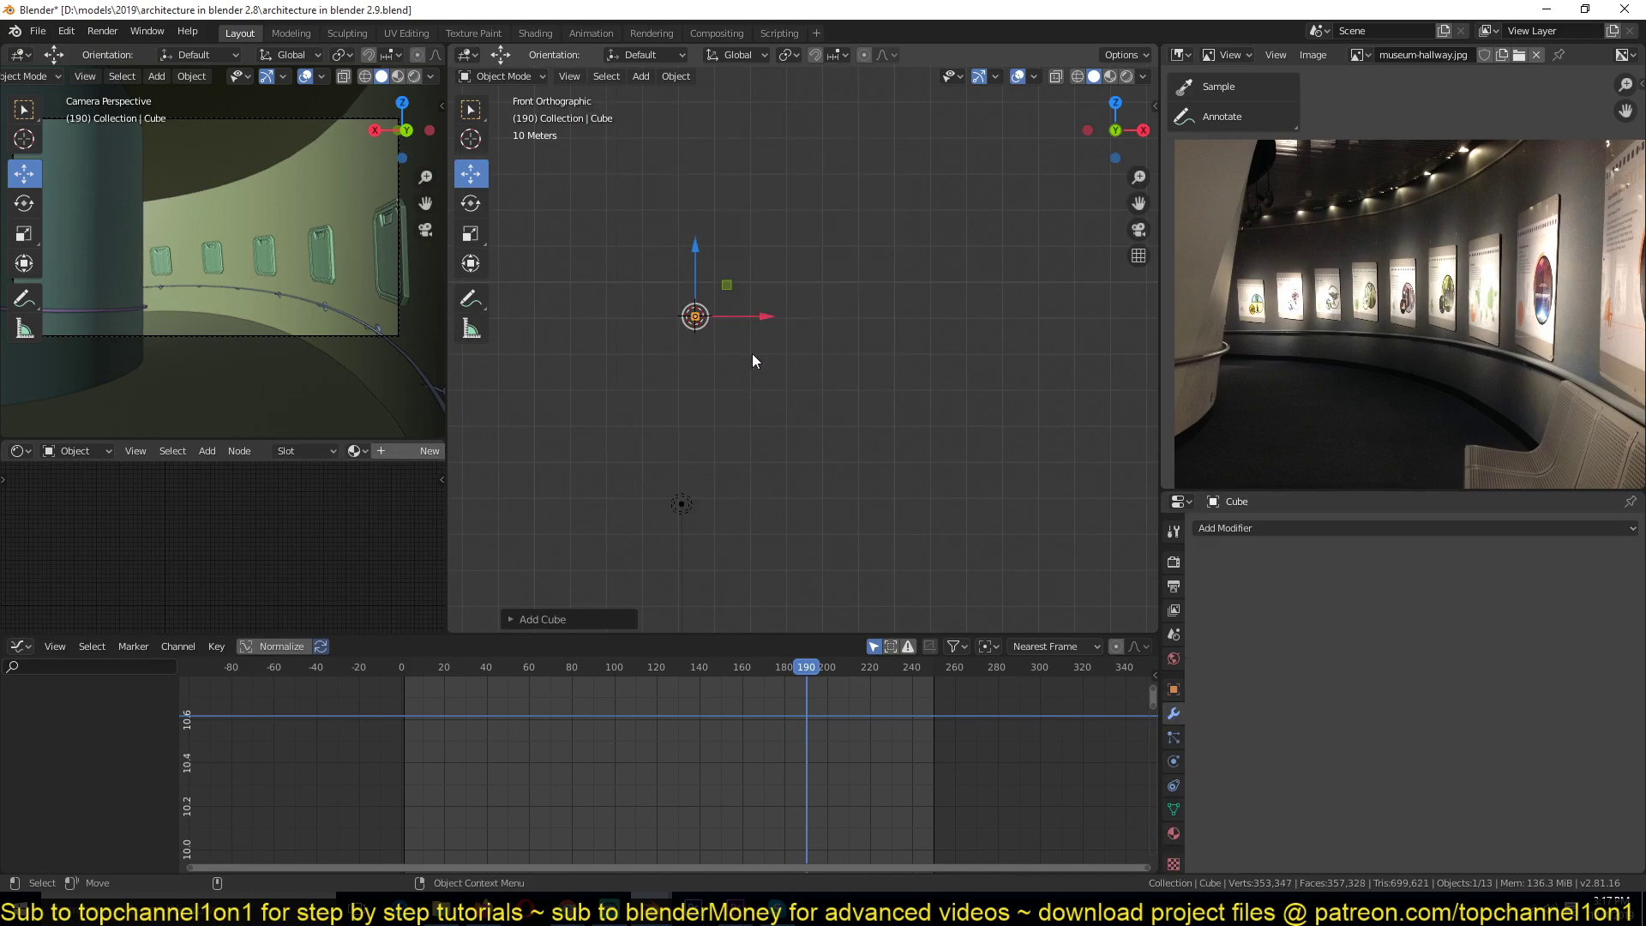
- Move the point light close to the cube, just beyond its +X side and slightly above its top
scroll(725, 470, up, 1)
click(678, 506)
key(g)
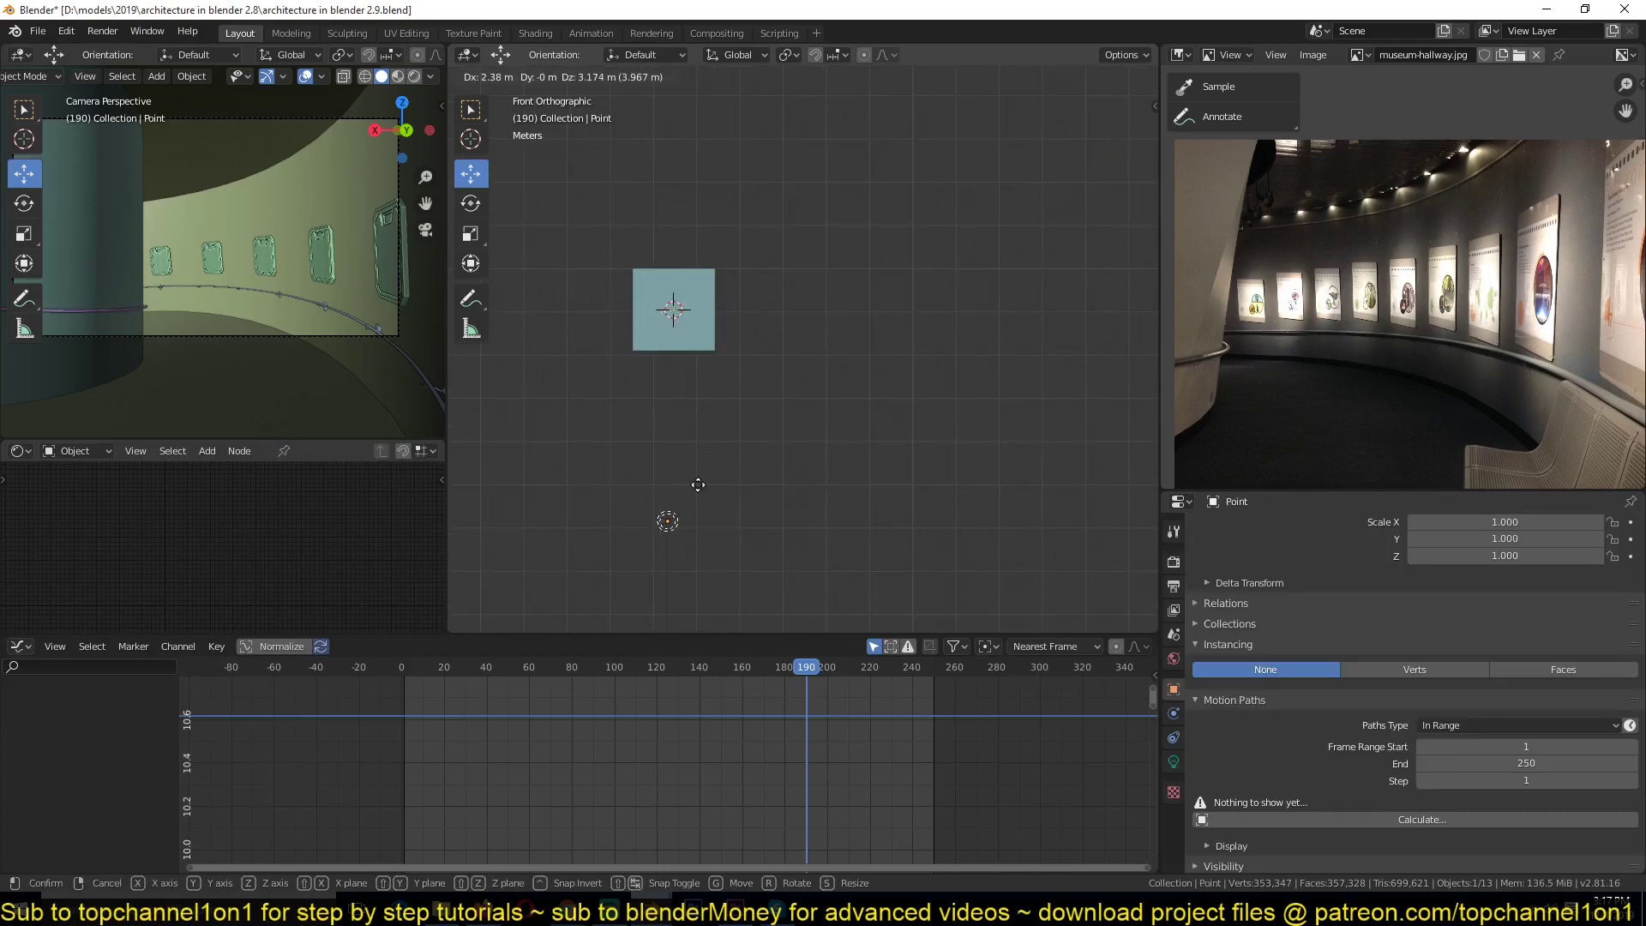
click(823, 193)
scroll(769, 305, up, 1)
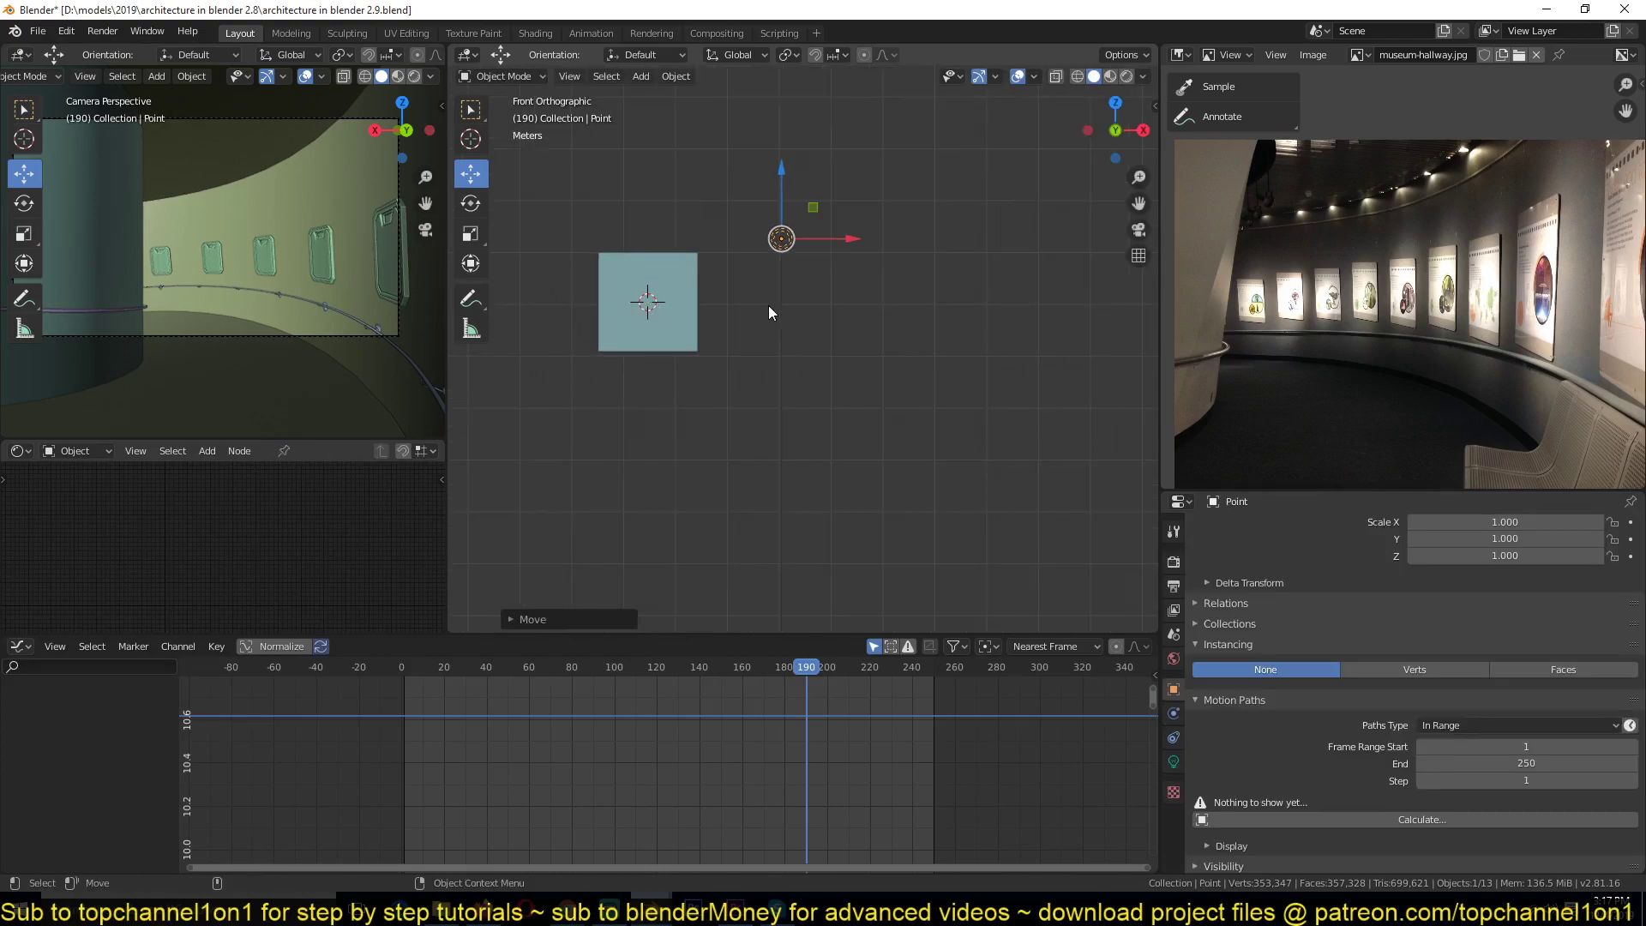
- Parent the point light to the cube with the Object option, and select only the cube
shift+click(692, 281)
key(ctrl+p)
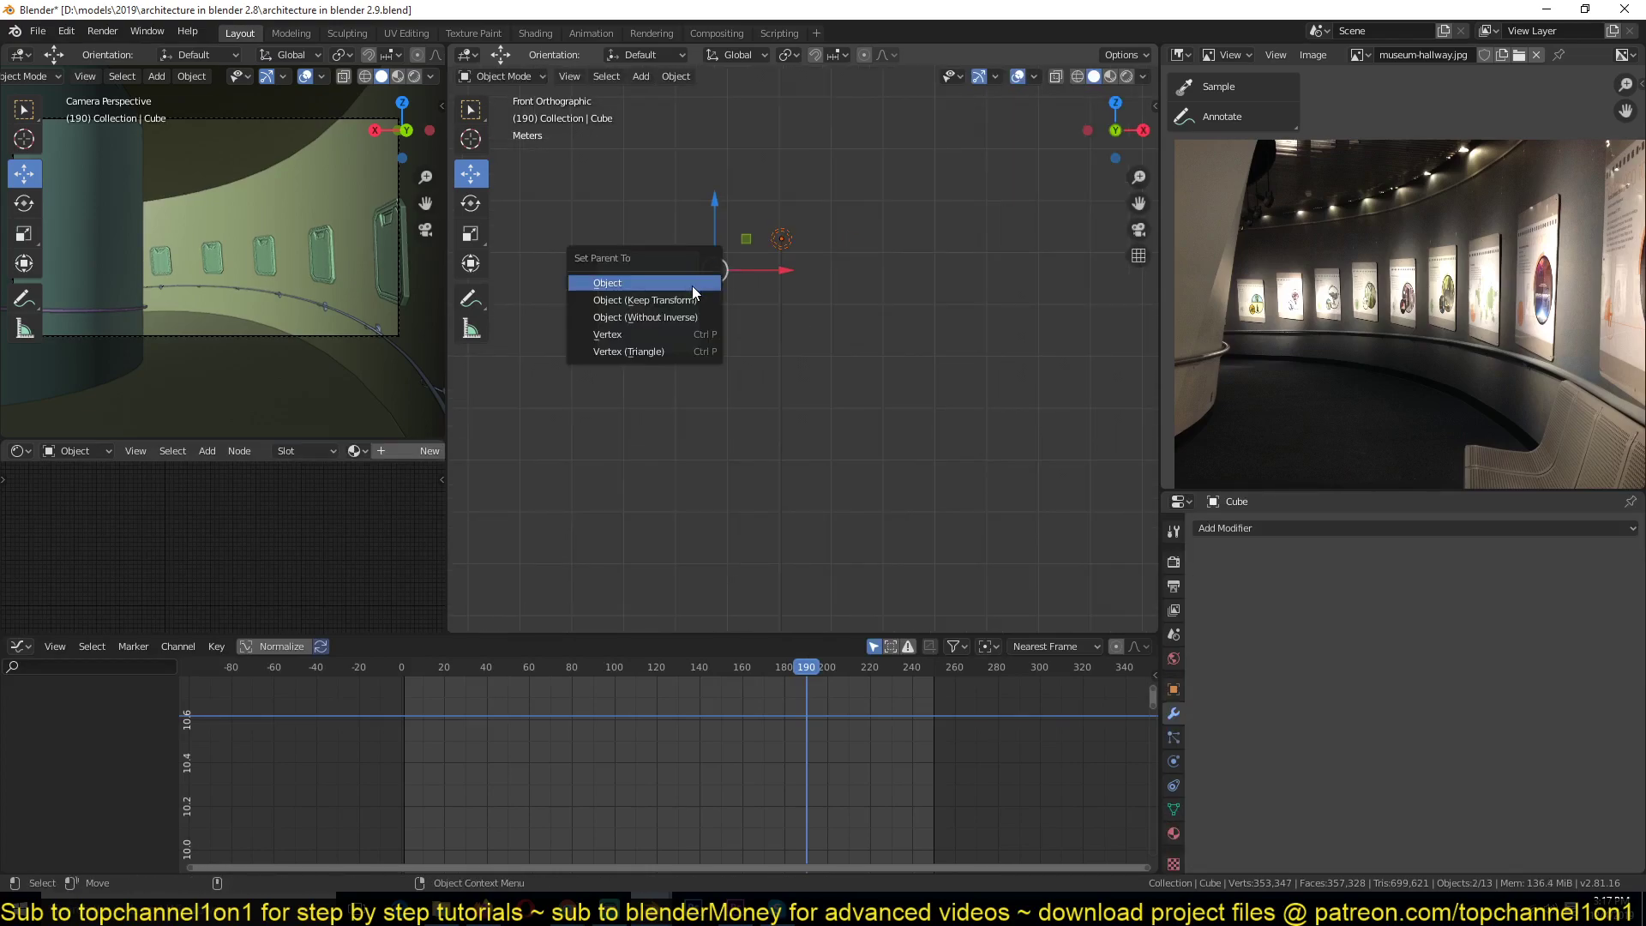
click(688, 285)
middle_drag(686, 301, 666, 386)
click(696, 334)
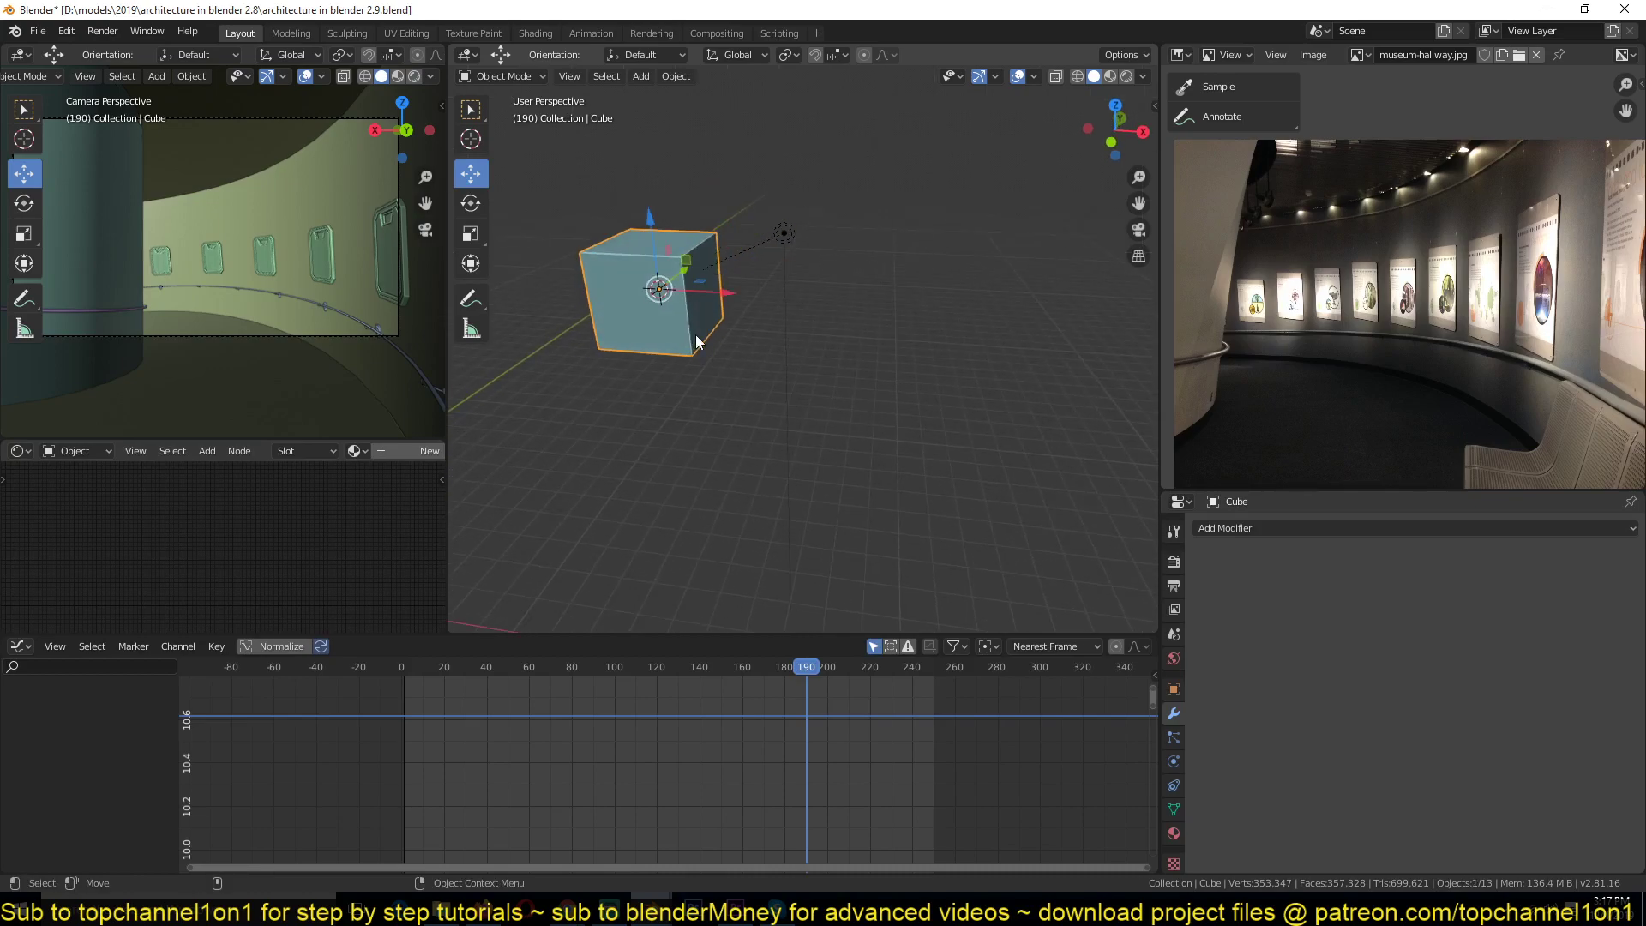
- Set the cube's object instancing to Verts so the child light is instanced at every vertex
click(1174, 692)
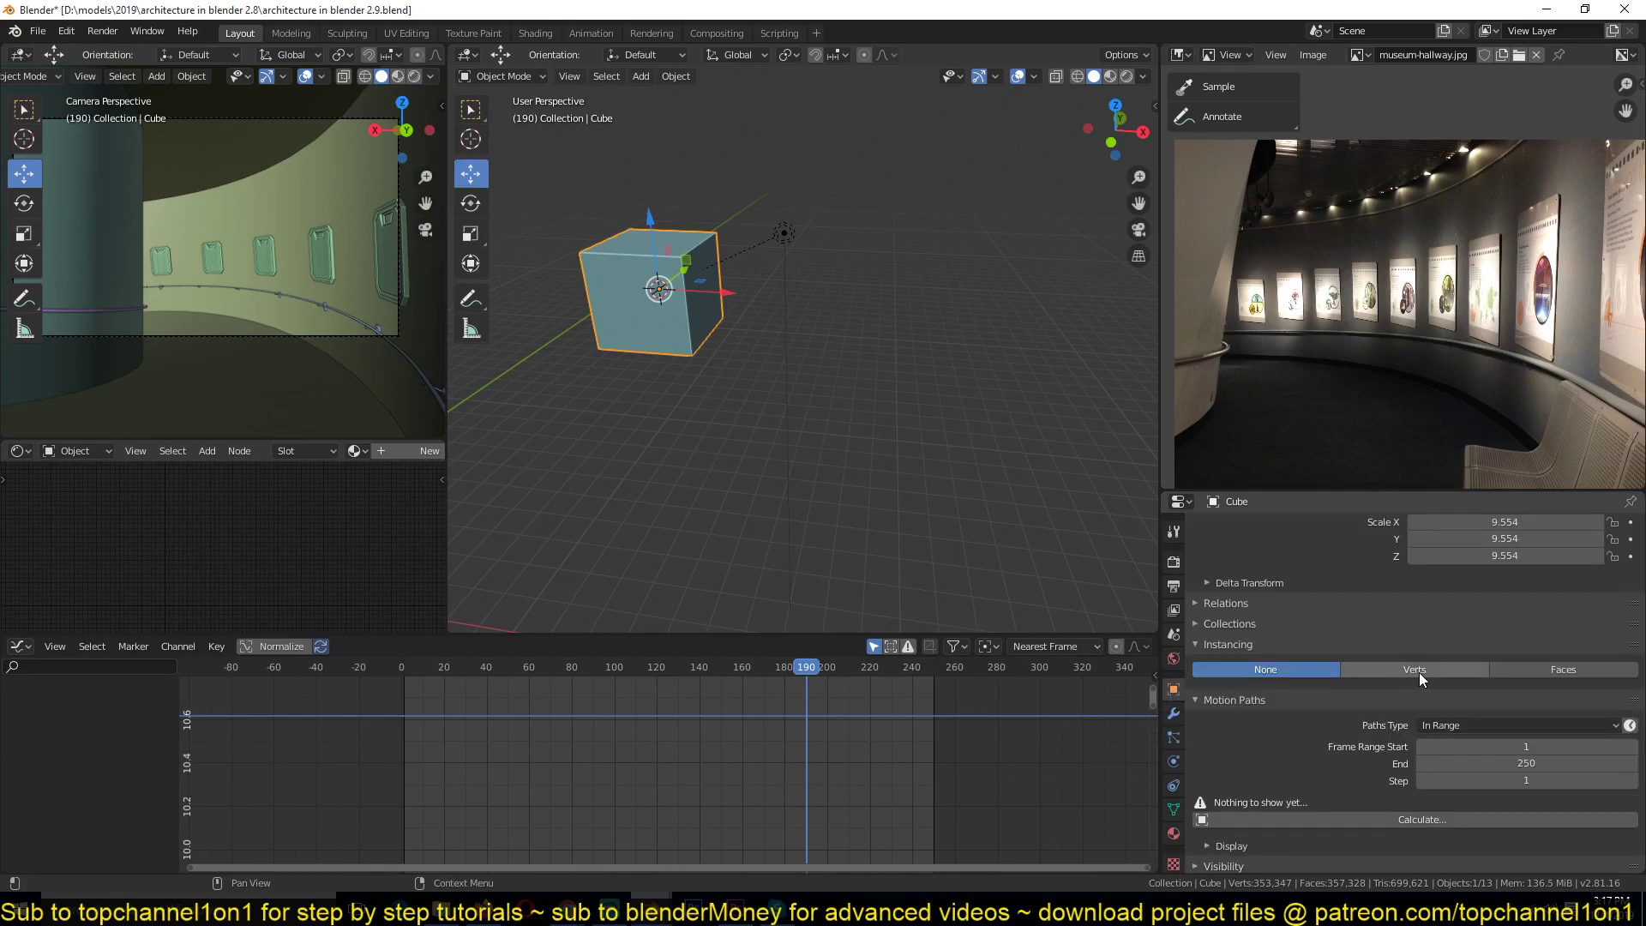
click(1386, 668)
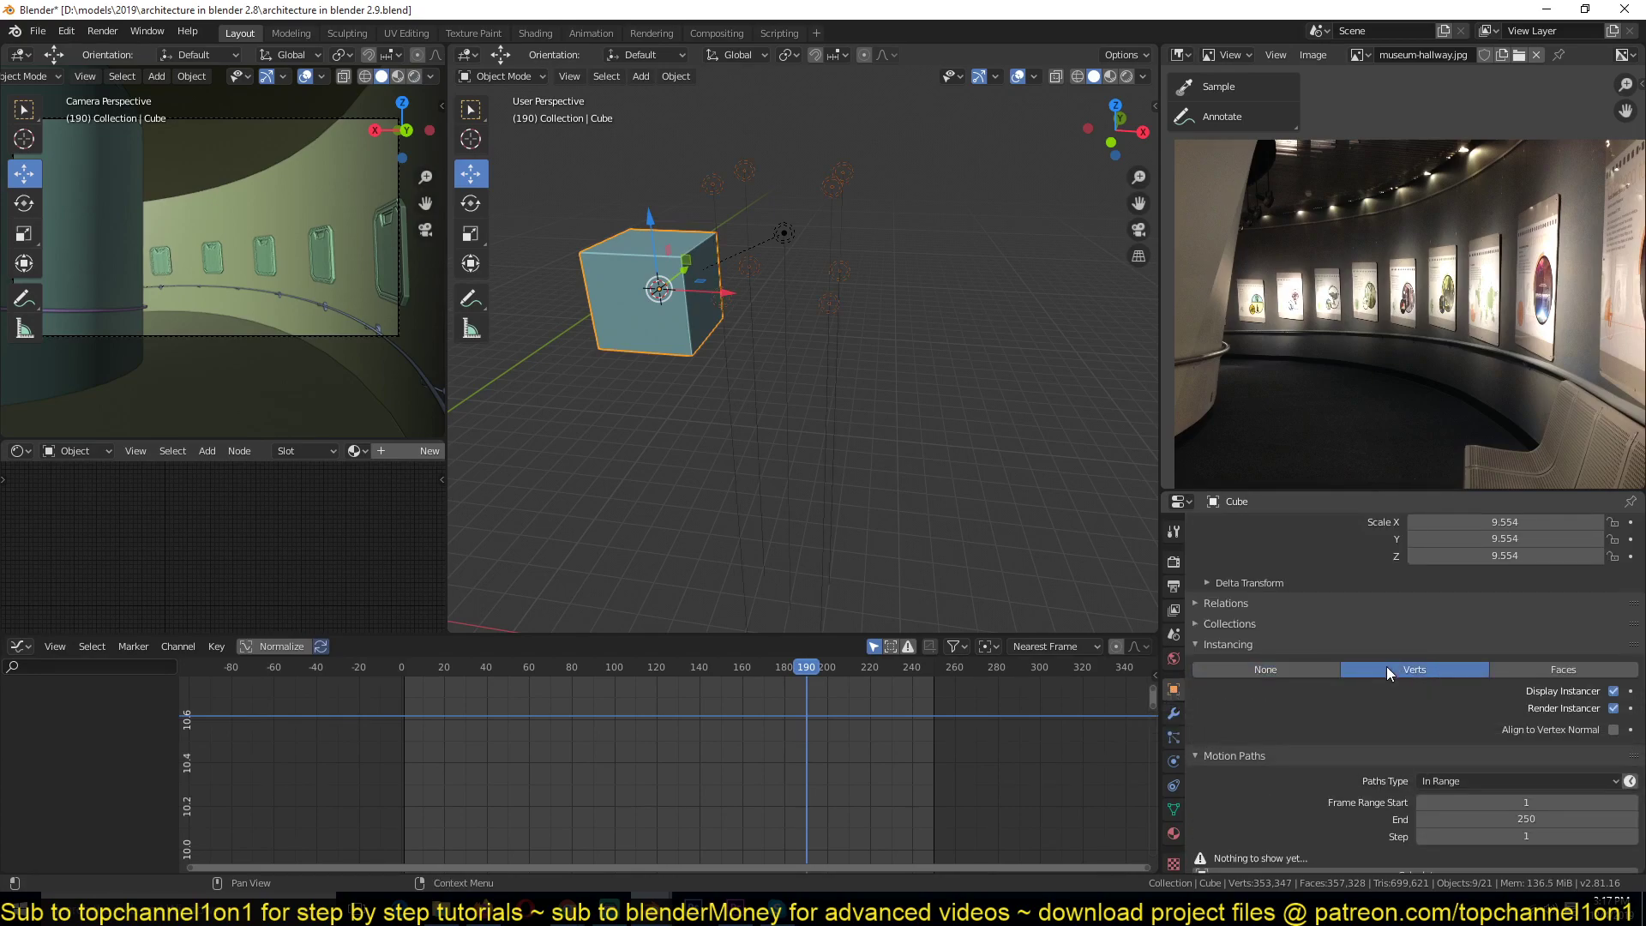
middle_drag(866, 386, 849, 455)
click(666, 337)
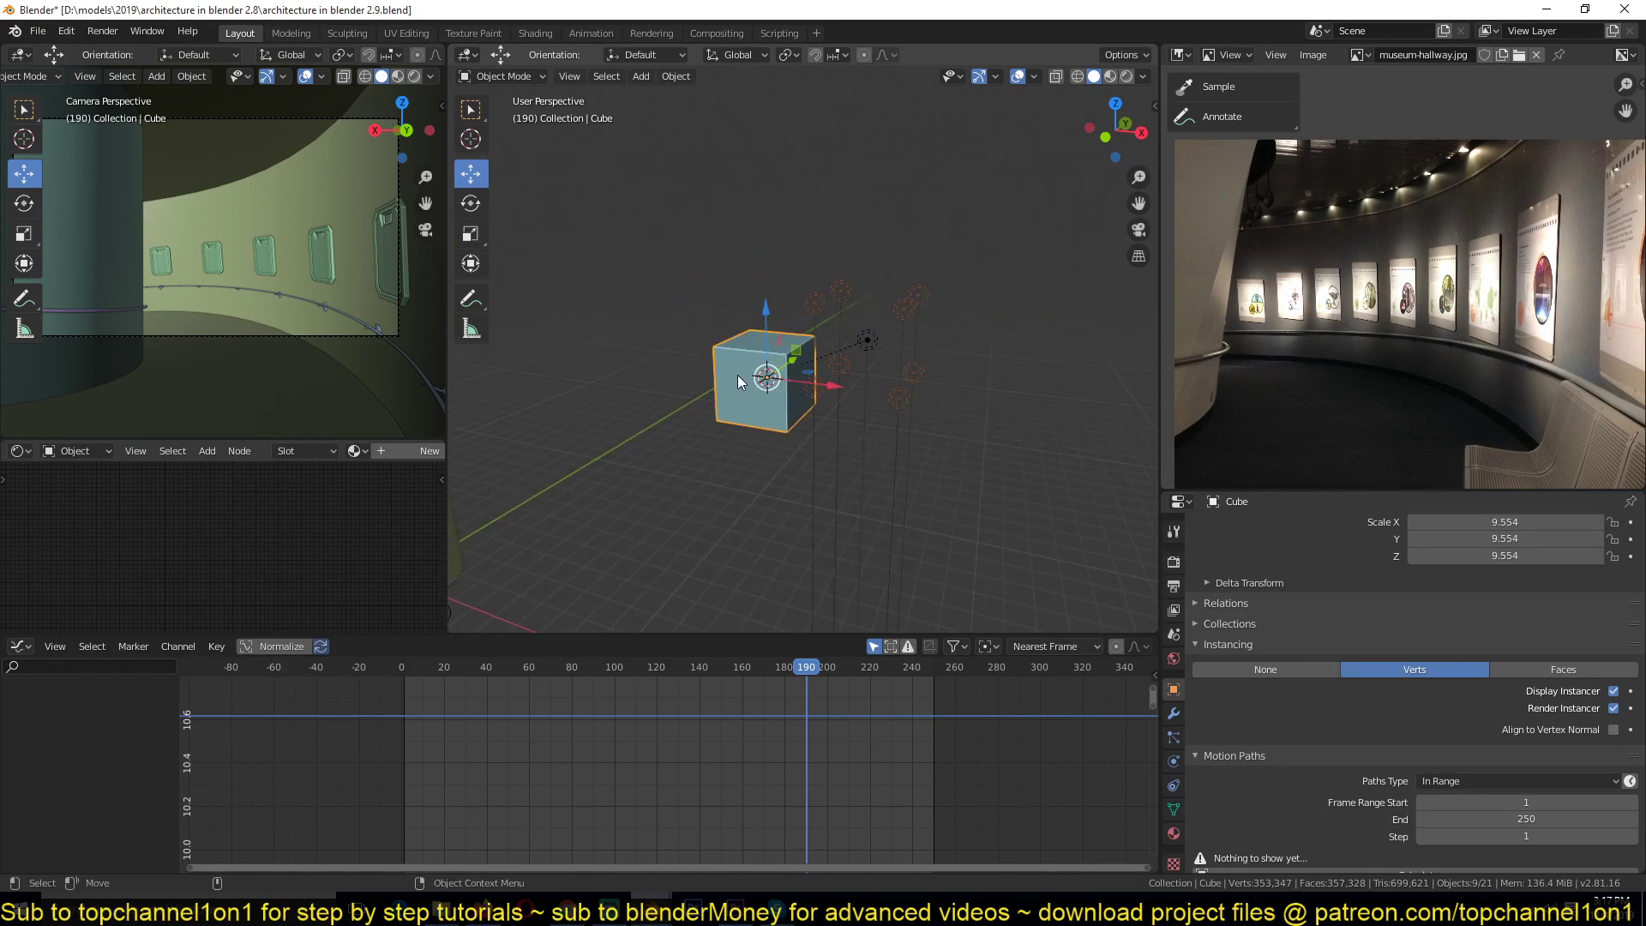
scroll(823, 501, up, 4)
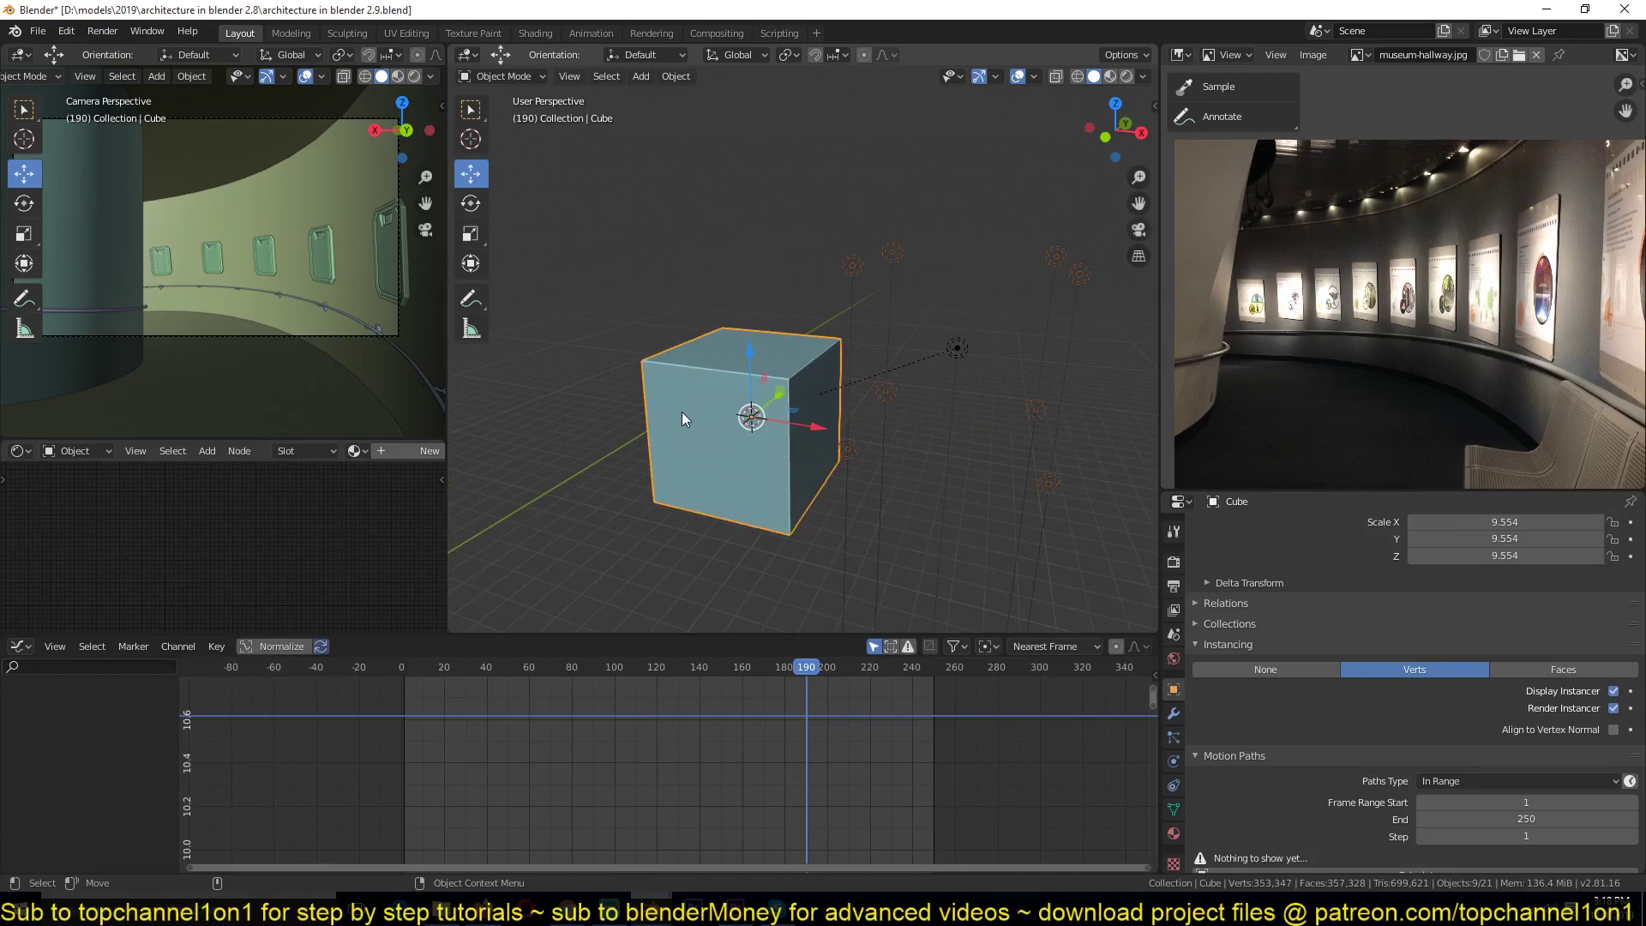
- Try Faces instancing on the cube, return it to Verts, and compare the original light with its instances
click(1552, 668)
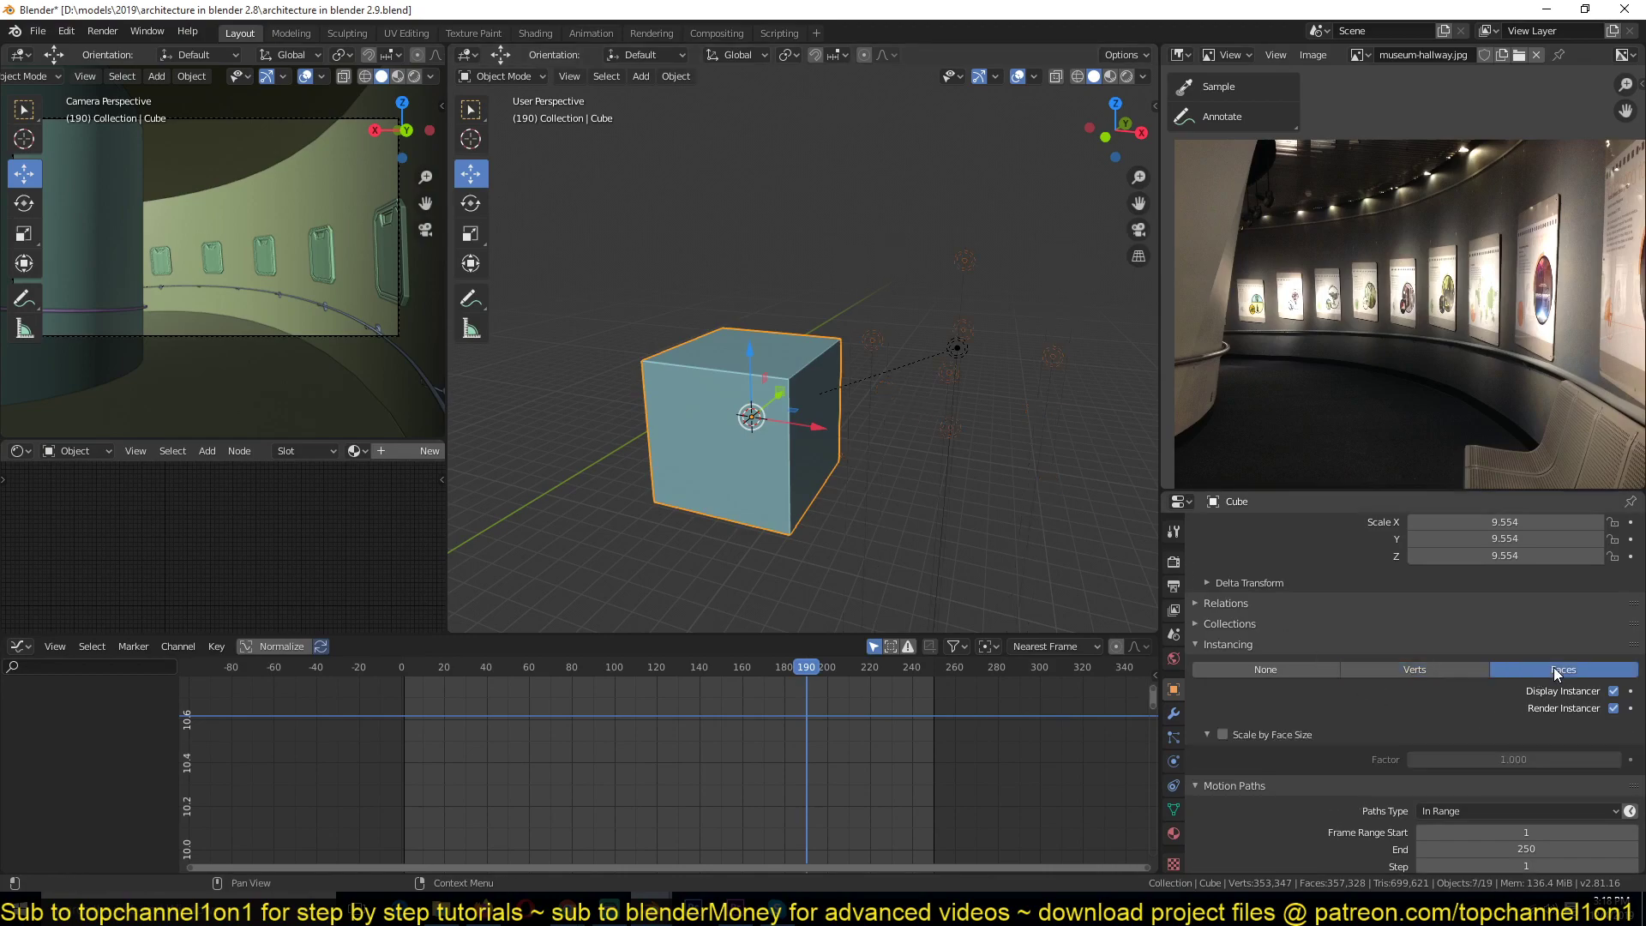
click(1425, 668)
click(957, 343)
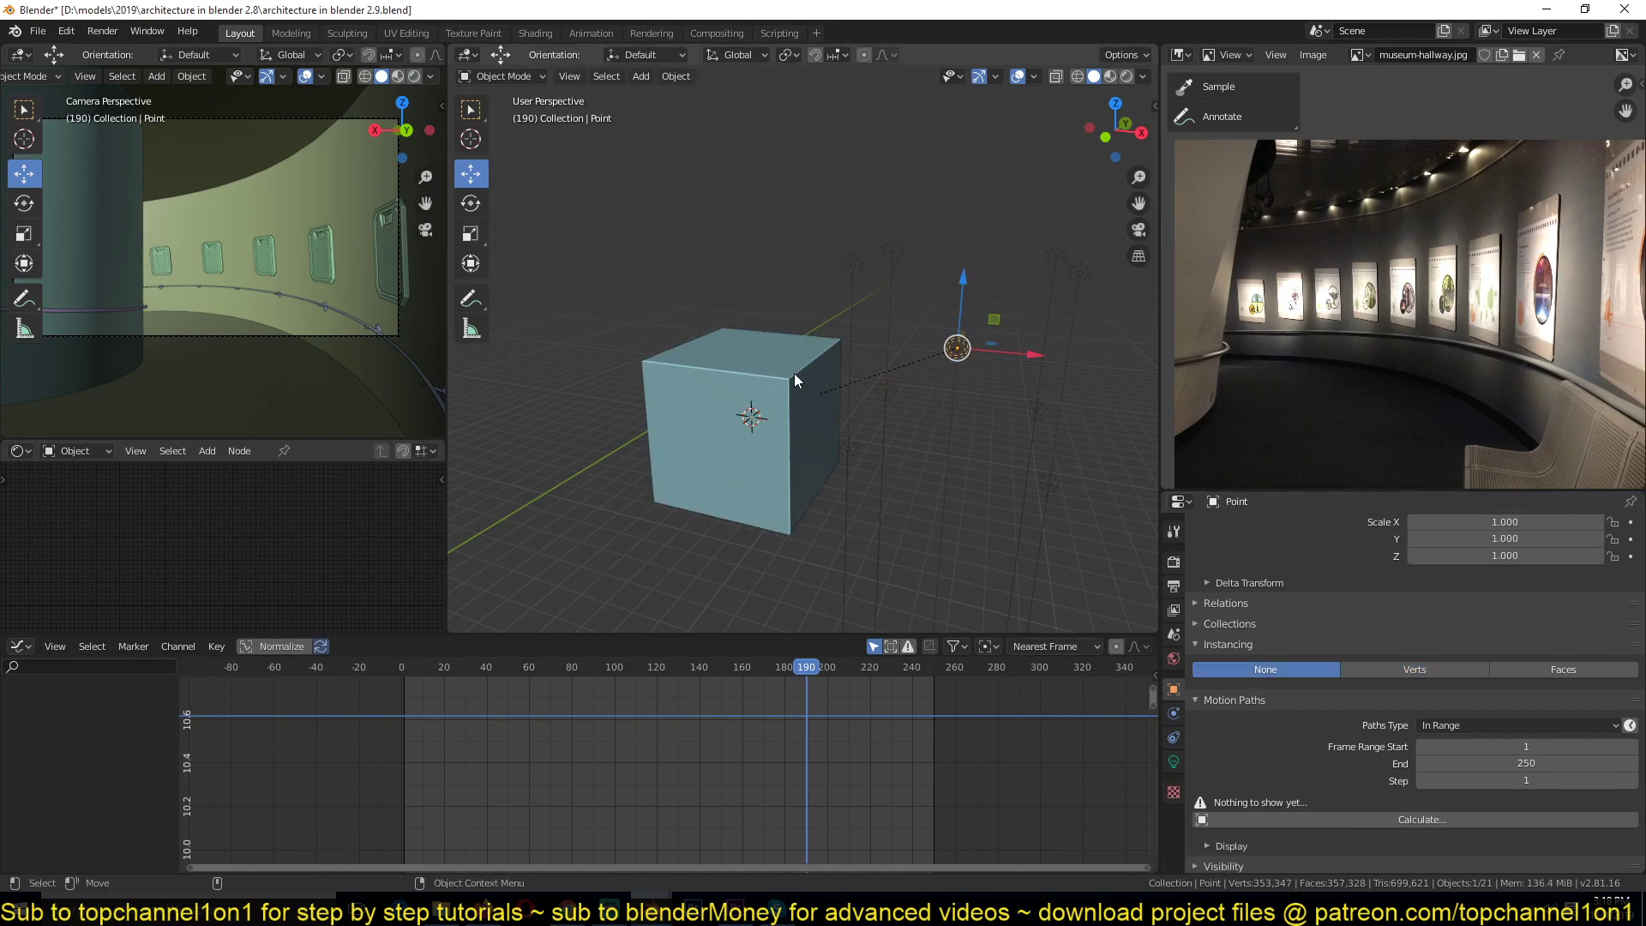
click(783, 380)
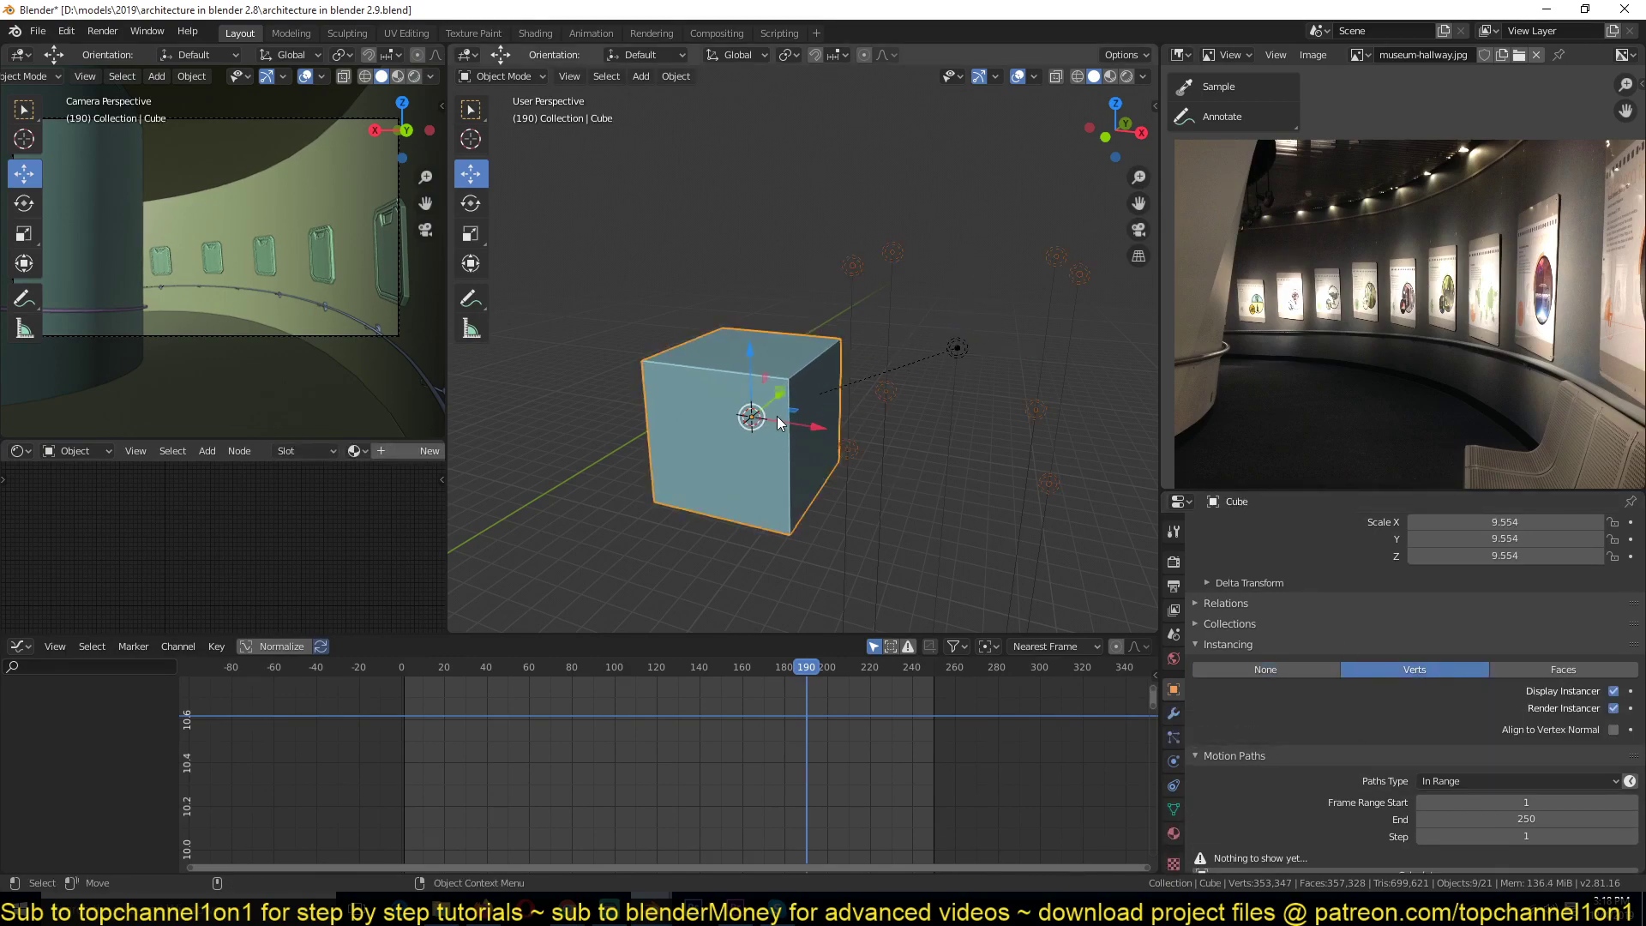
middle_drag(777, 421, 798, 377)
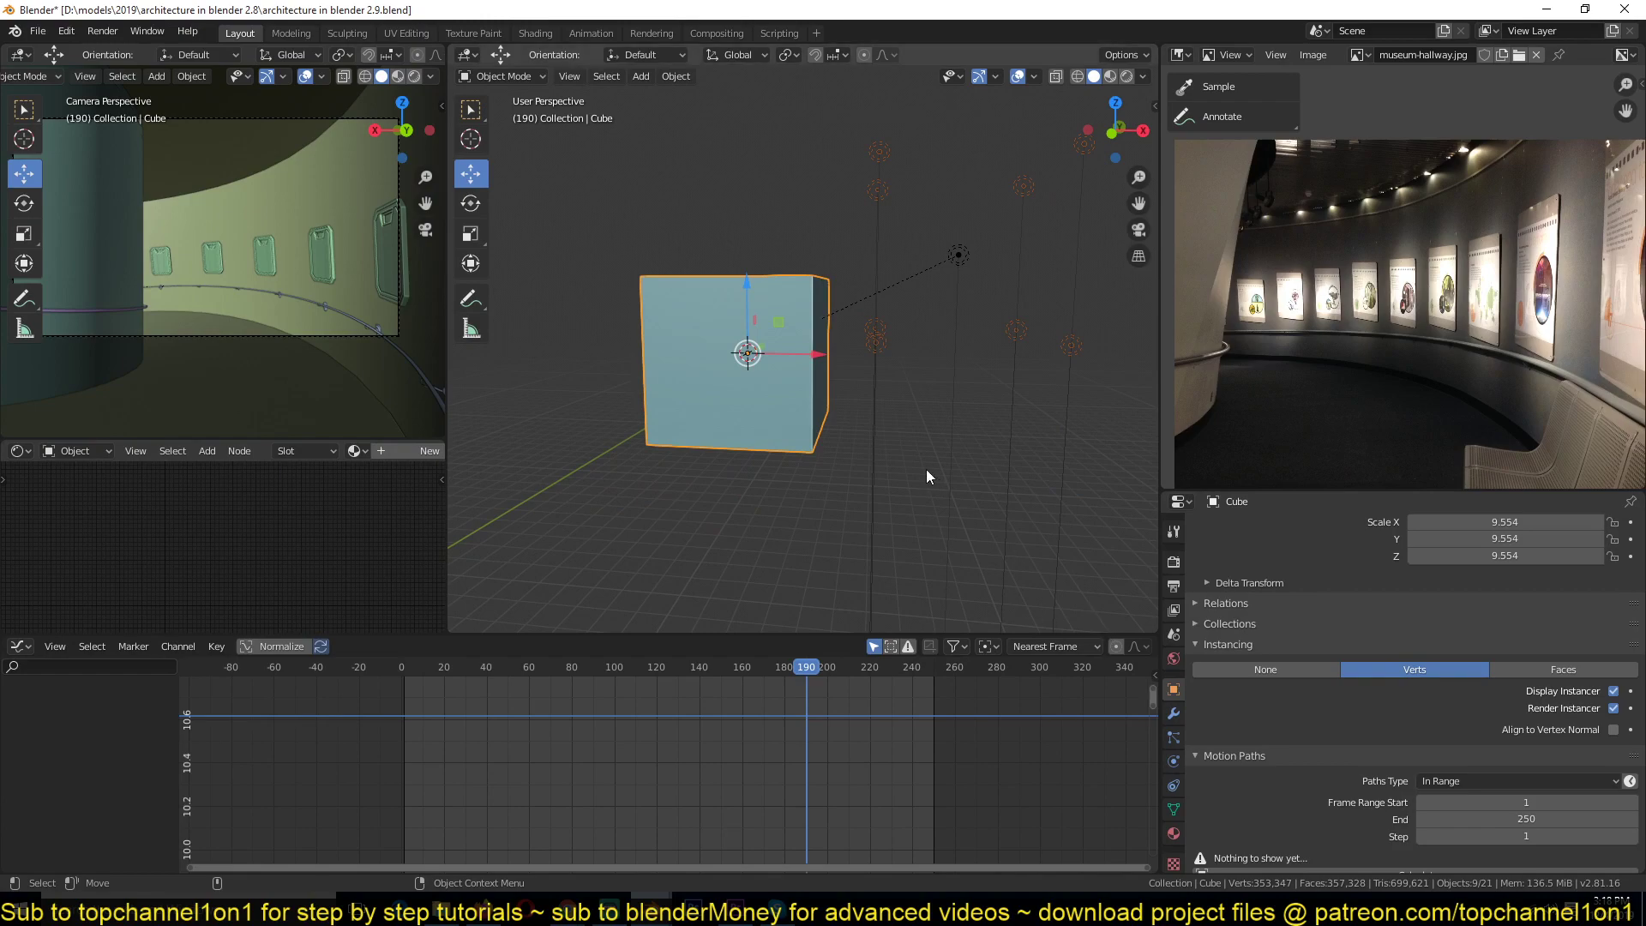
middle_drag(917, 478, 861, 498)
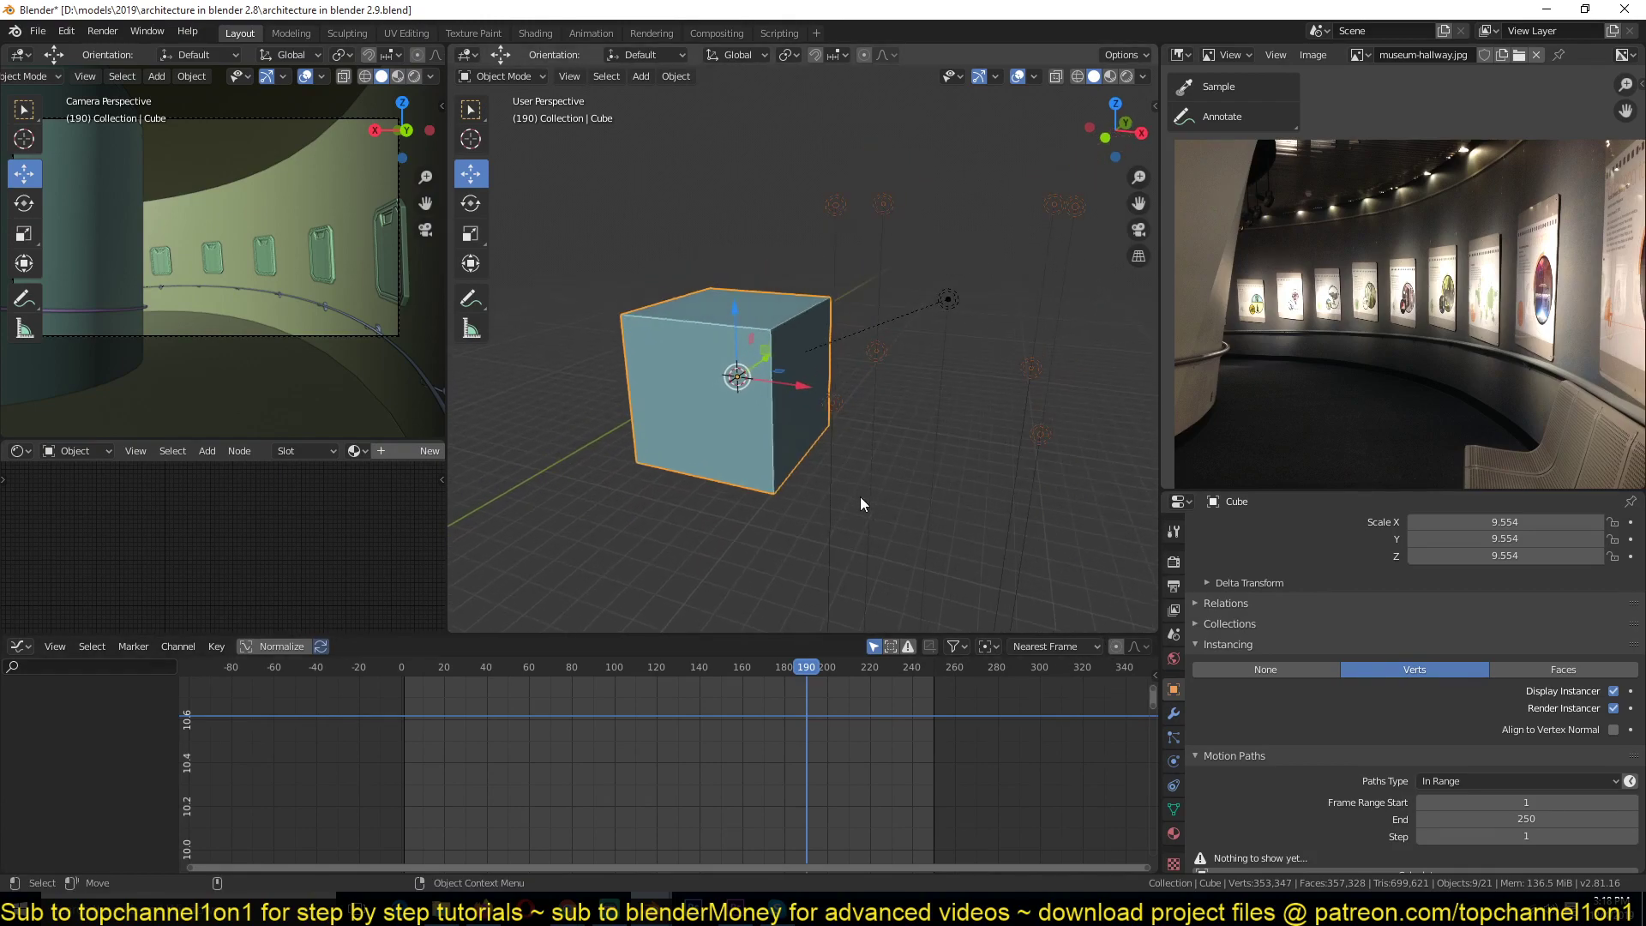
- Add an Array modifier to the cube to repeat it along X together with its instanced lights
click(1174, 714)
click(1298, 528)
click(1288, 562)
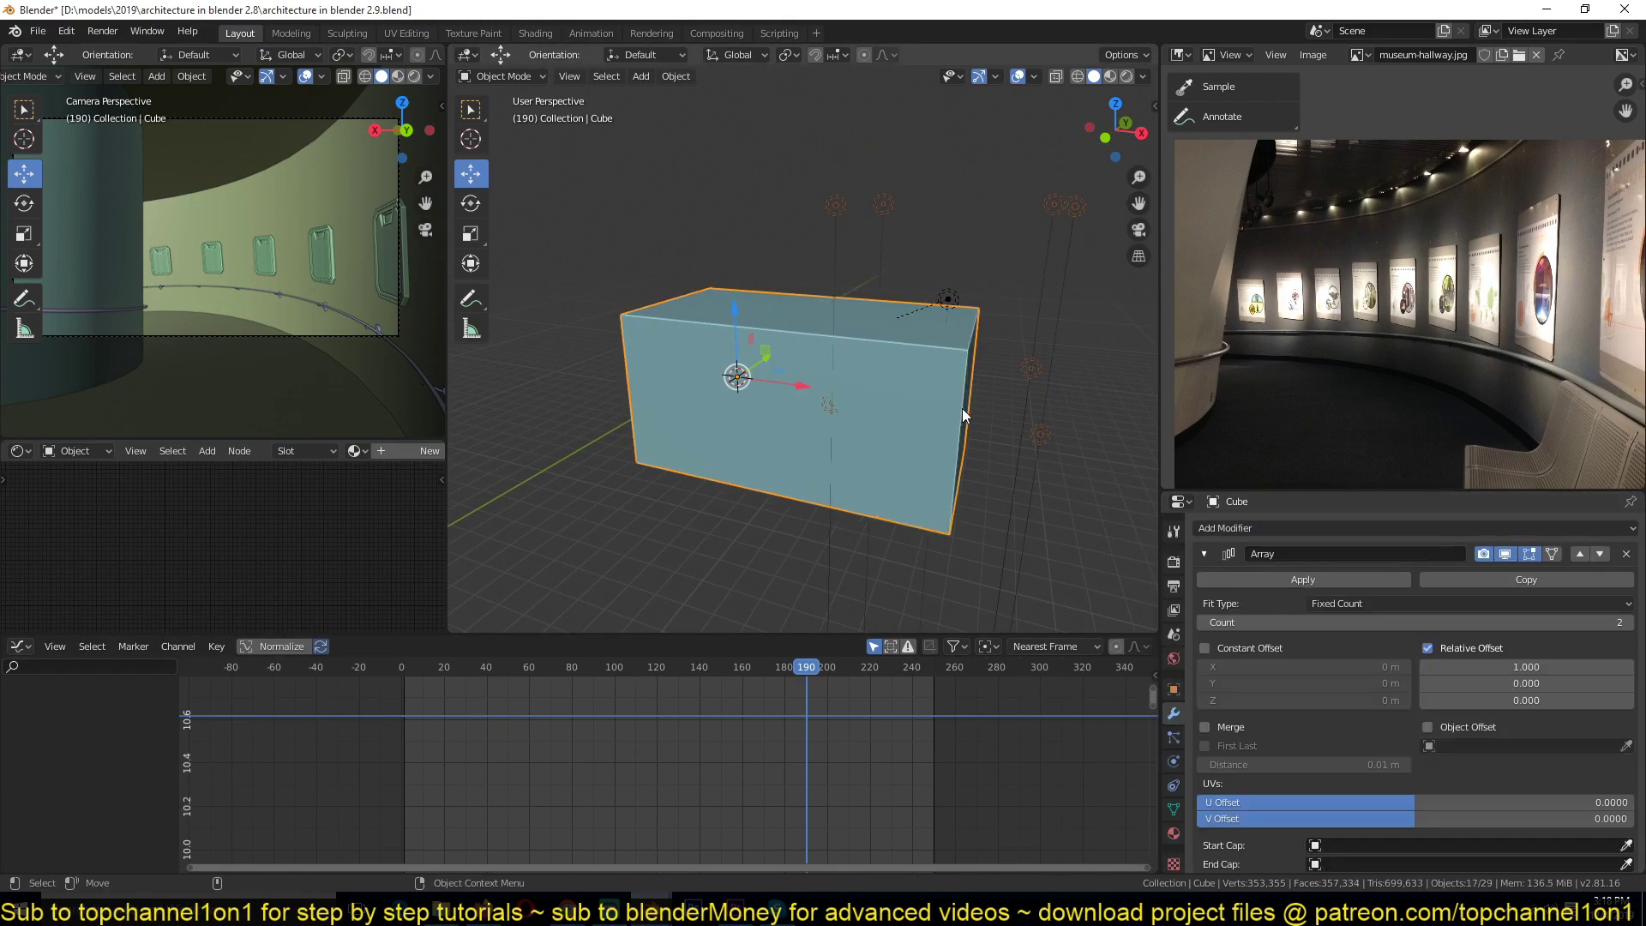
scroll(804, 404, down, 3)
middle_drag(805, 404, 737, 424)
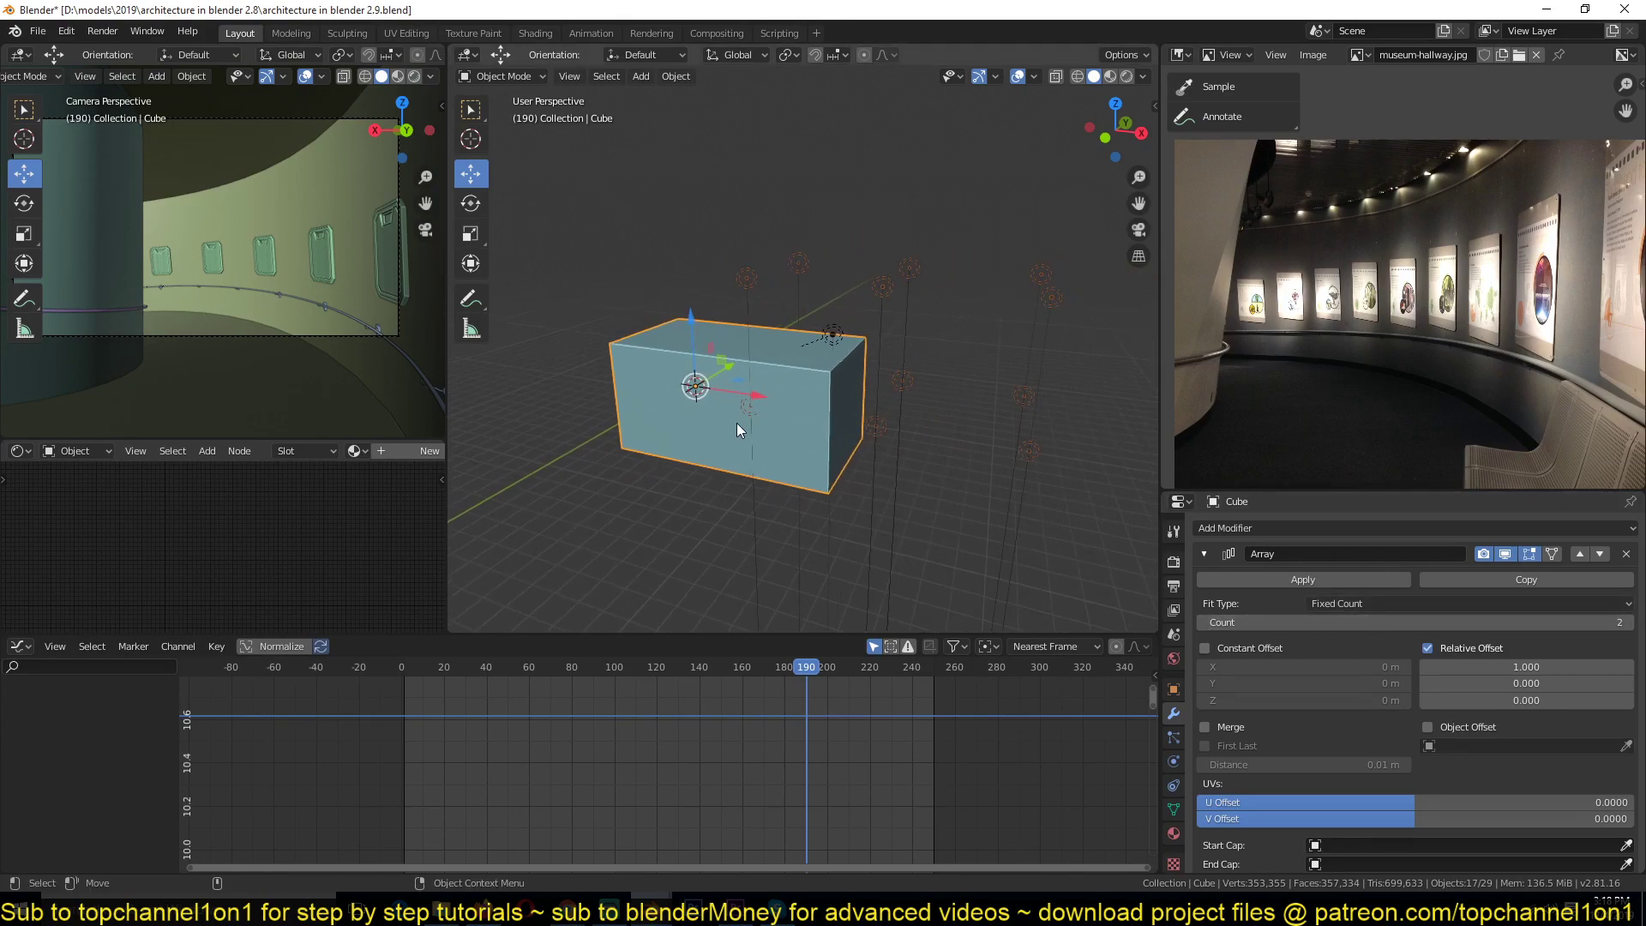
- Set the cube array's relative X offset to 1.170 and its count to 7
drag(1527, 667, 1578, 667)
scroll(1089, 493, down, 2)
click(1628, 623)
click(1628, 622)
click(1627, 622)
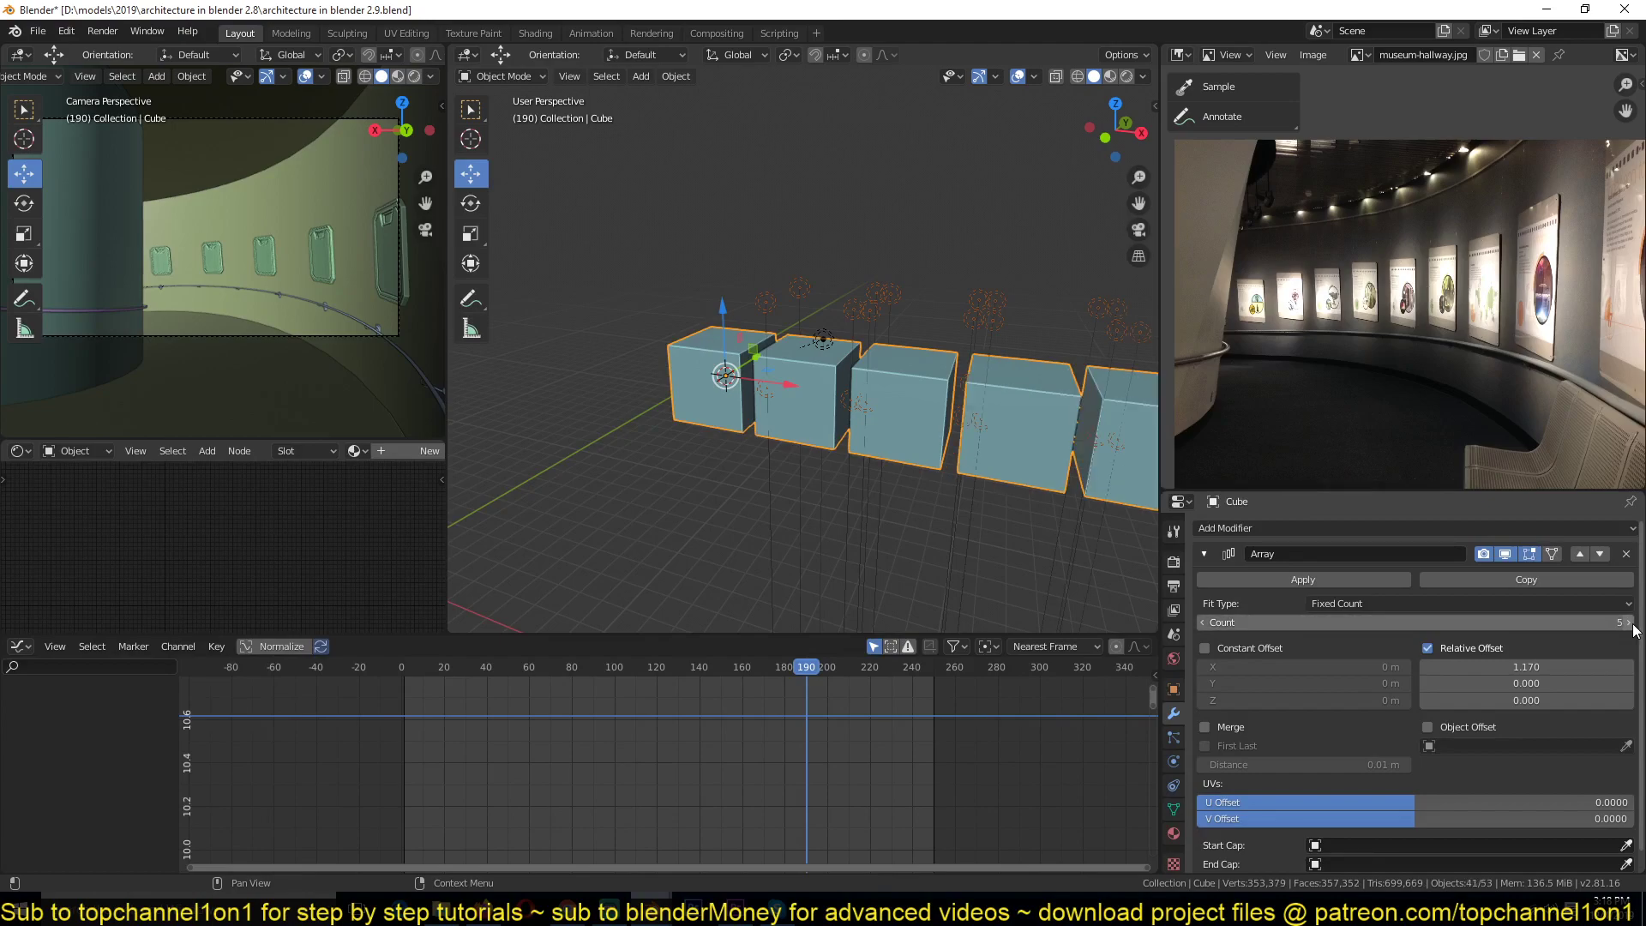
scroll(941, 455, down, 2)
middle_drag(941, 455, 832, 377)
click(1627, 622)
scroll(729, 373, down, 2)
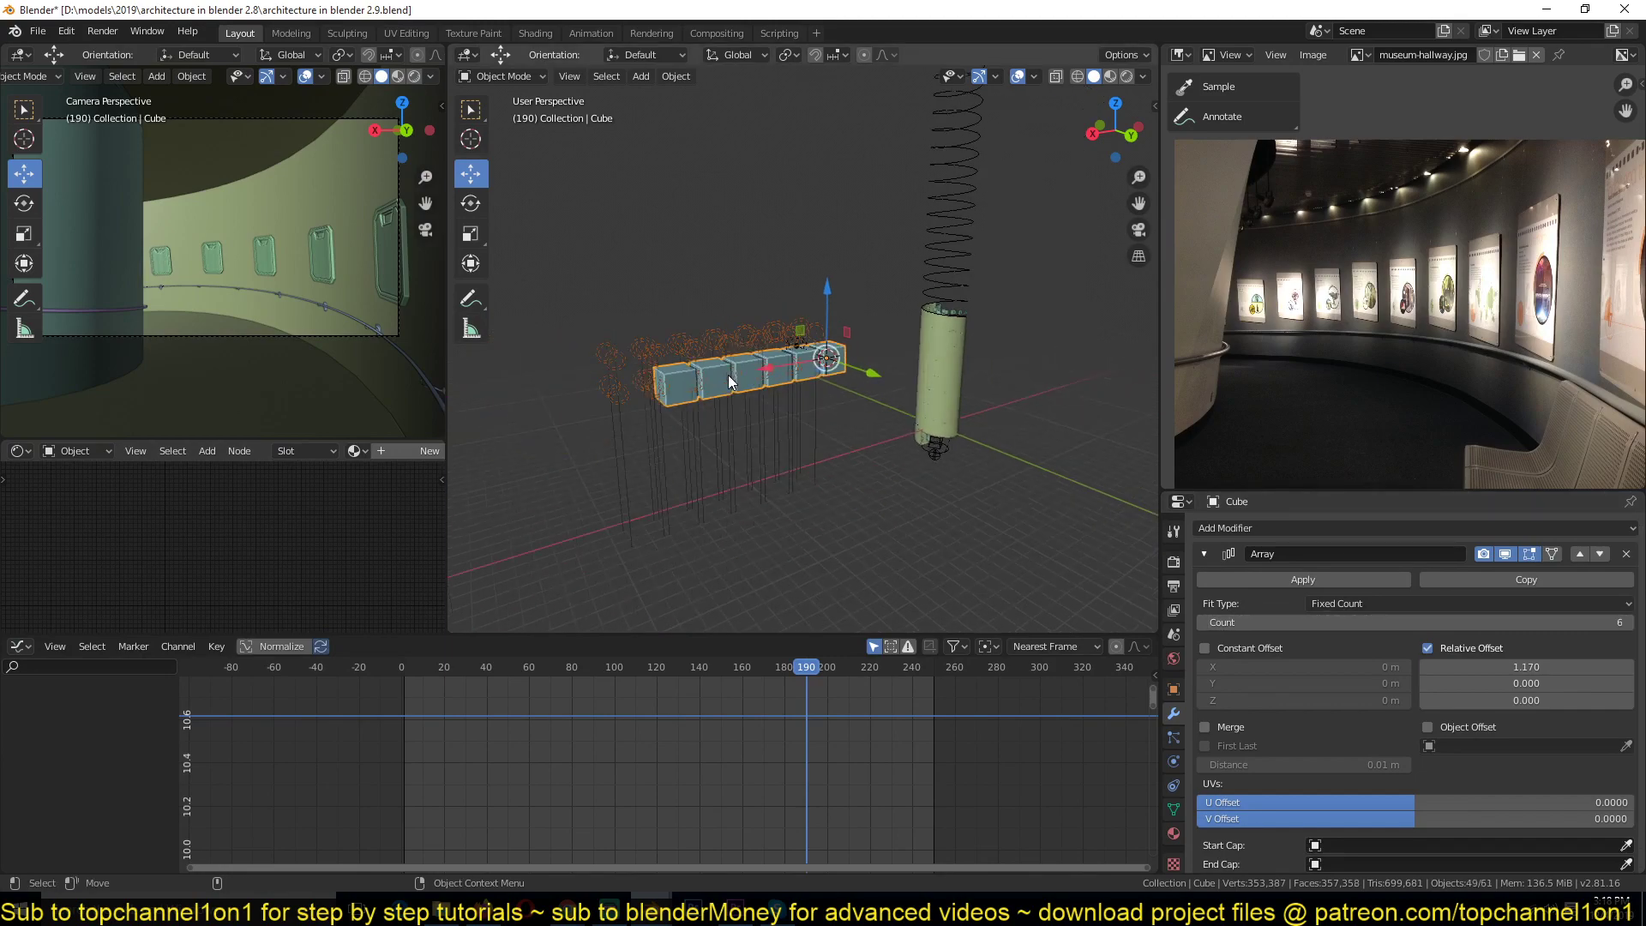
scroll(728, 374, up, 1)
click(1626, 622)
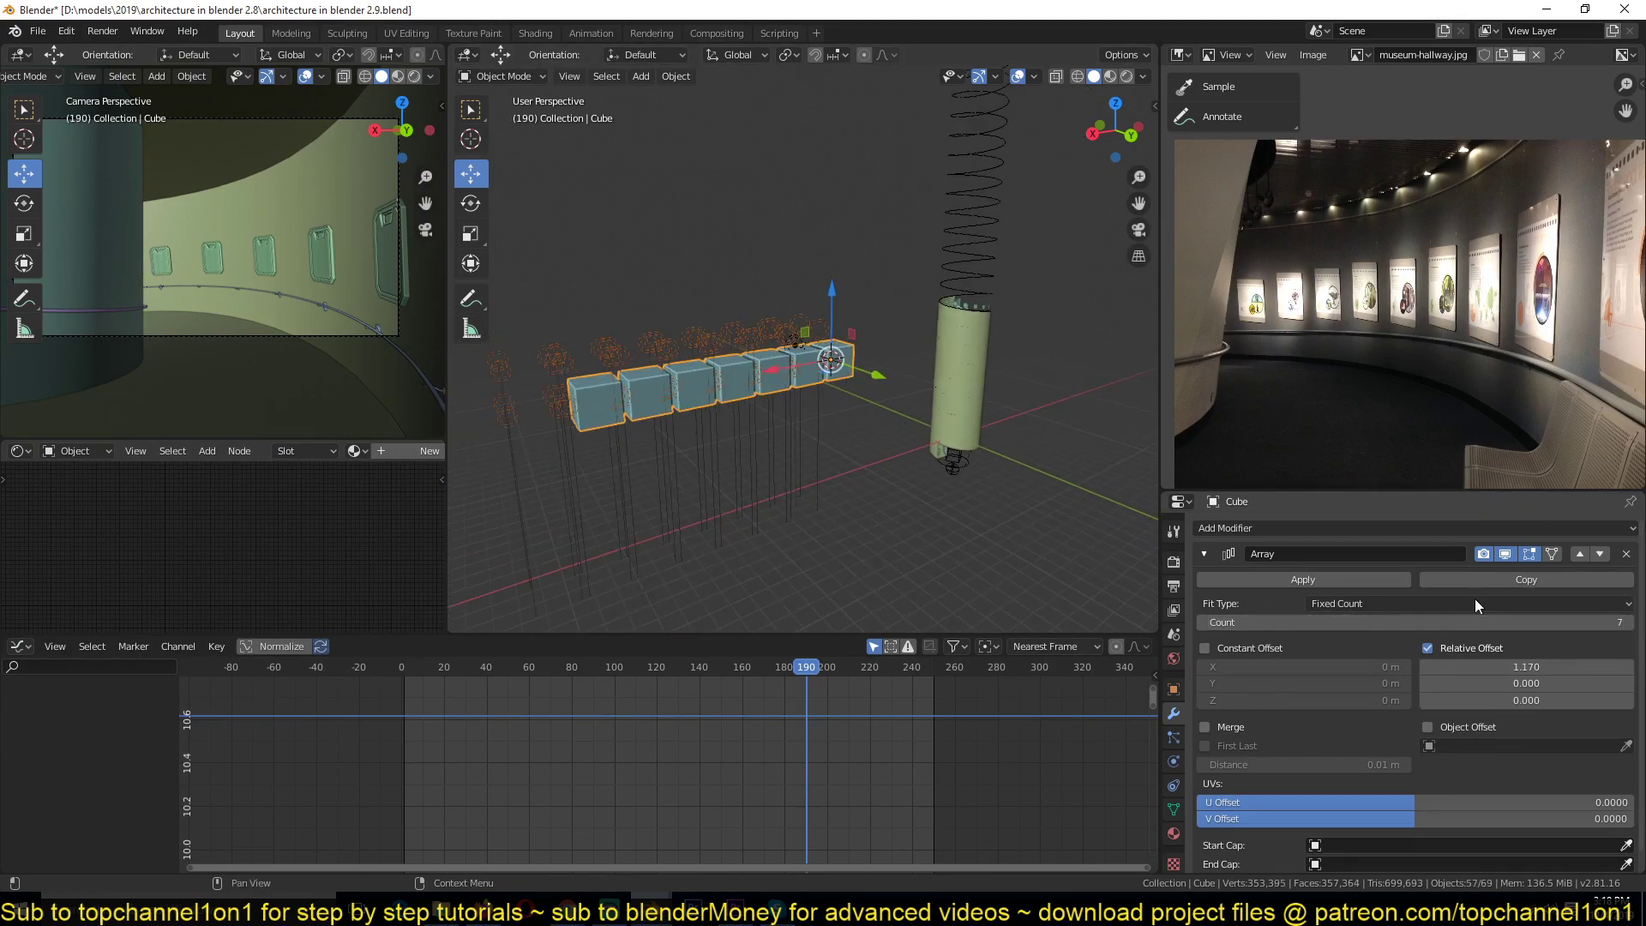
- Add a Curve modifier after the Array on the cube and use the rail curve as its object
click(748, 462)
middle_drag(749, 461, 789, 420)
scroll(788, 420, up, 2)
scroll(798, 434, down, 1)
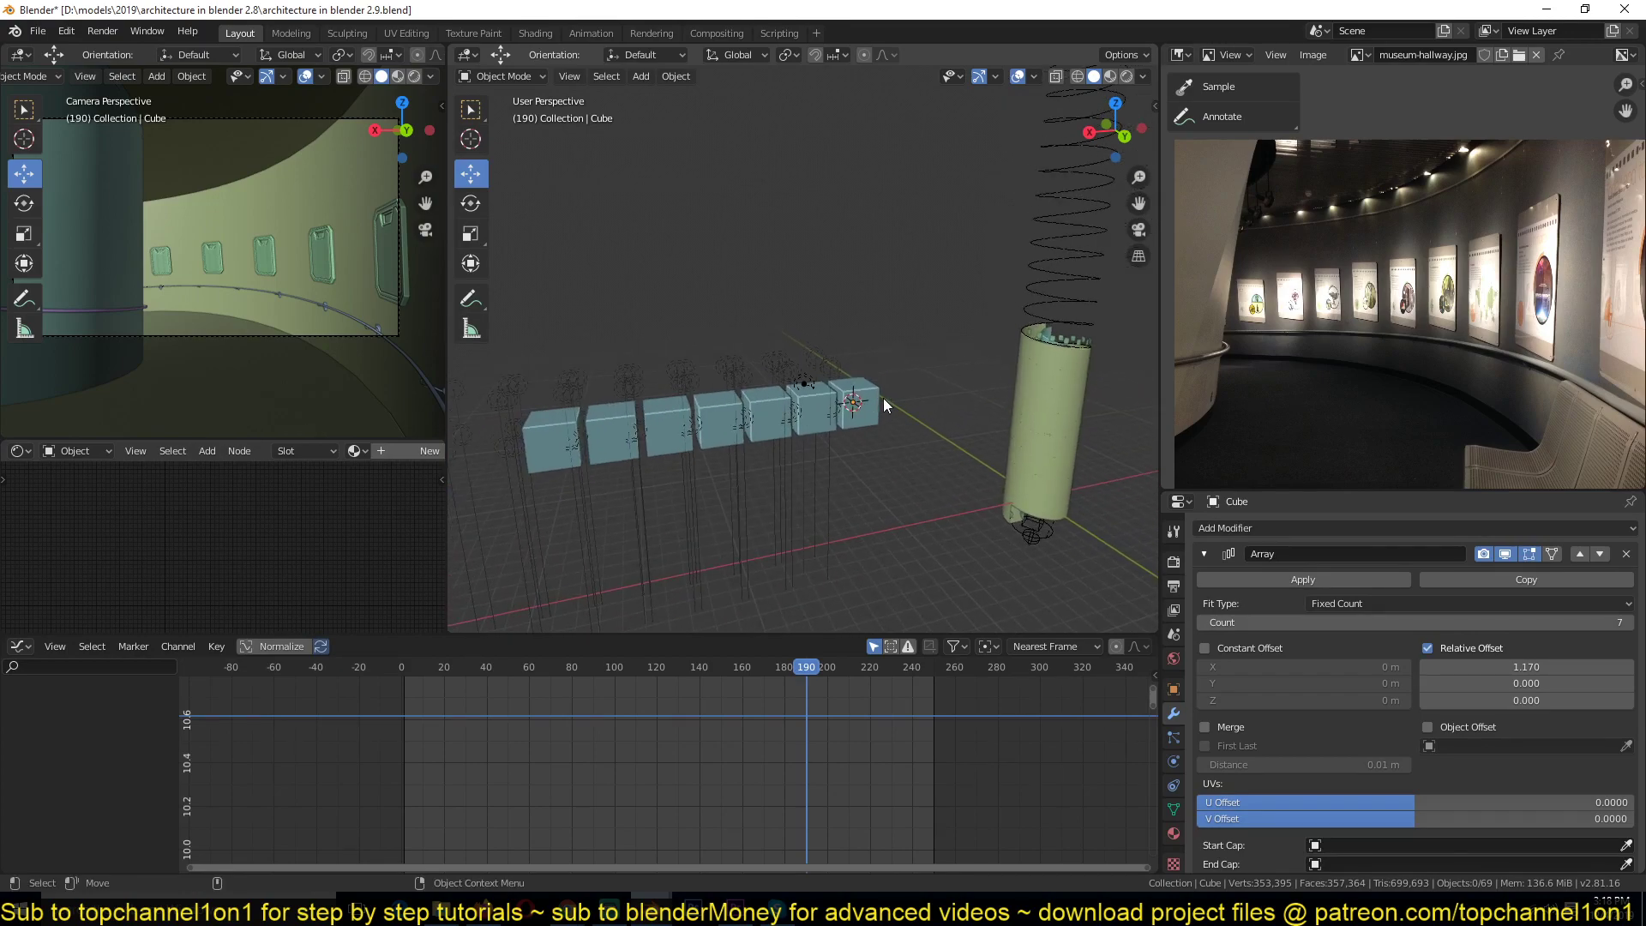
key(a)
click(1203, 554)
click(1261, 529)
click(1429, 610)
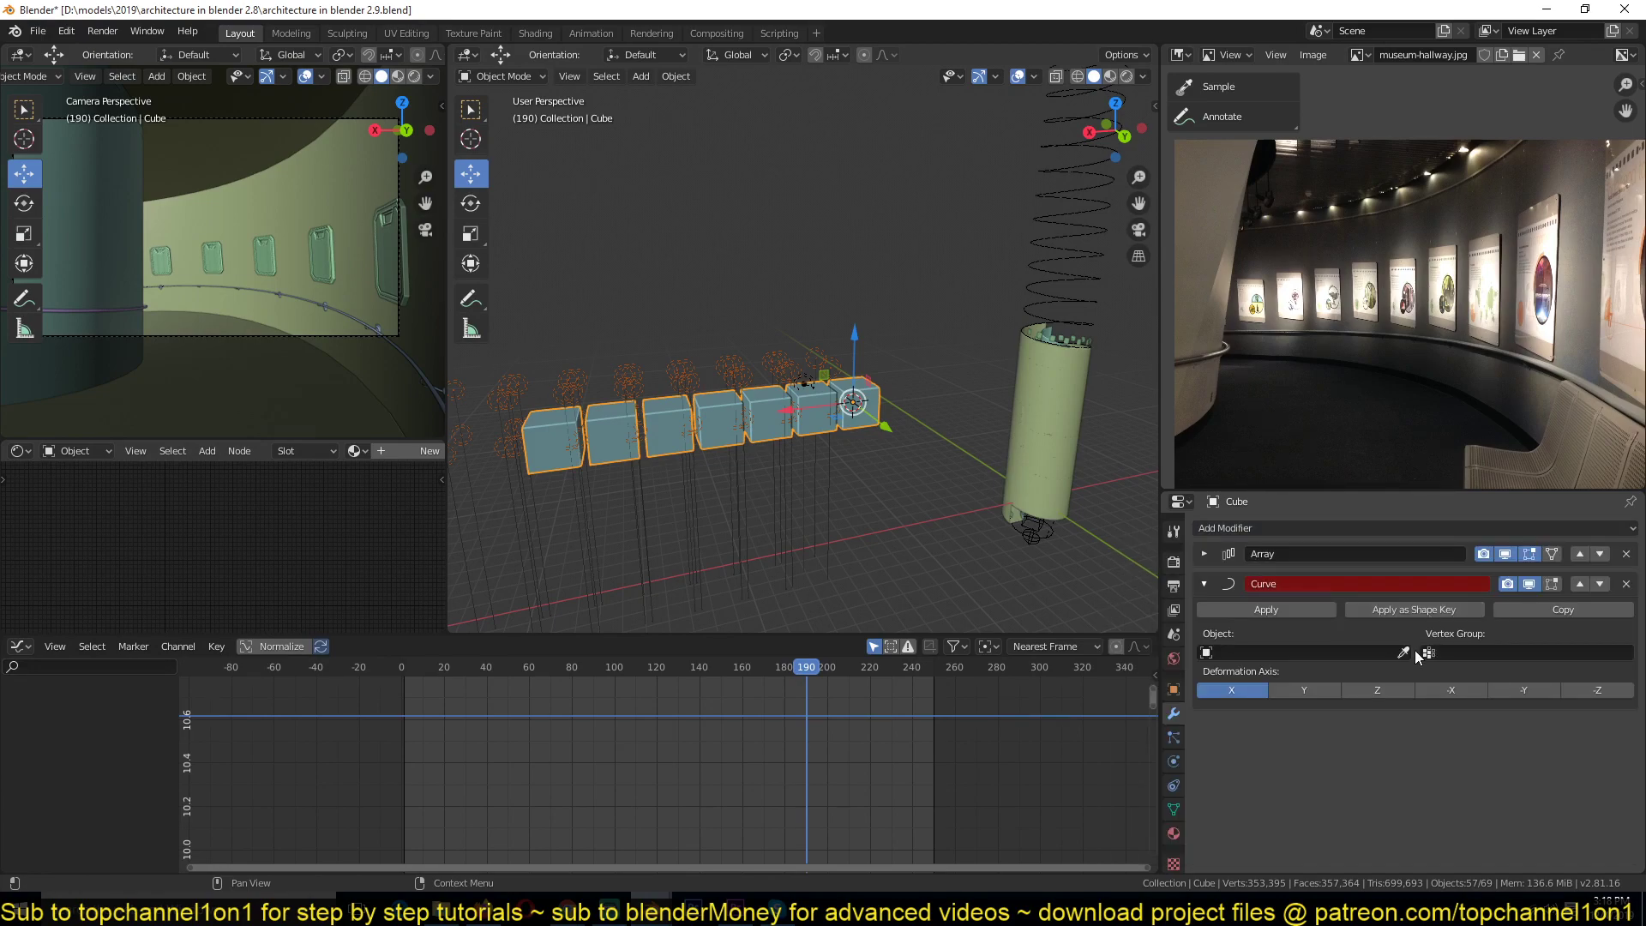
click(1390, 652)
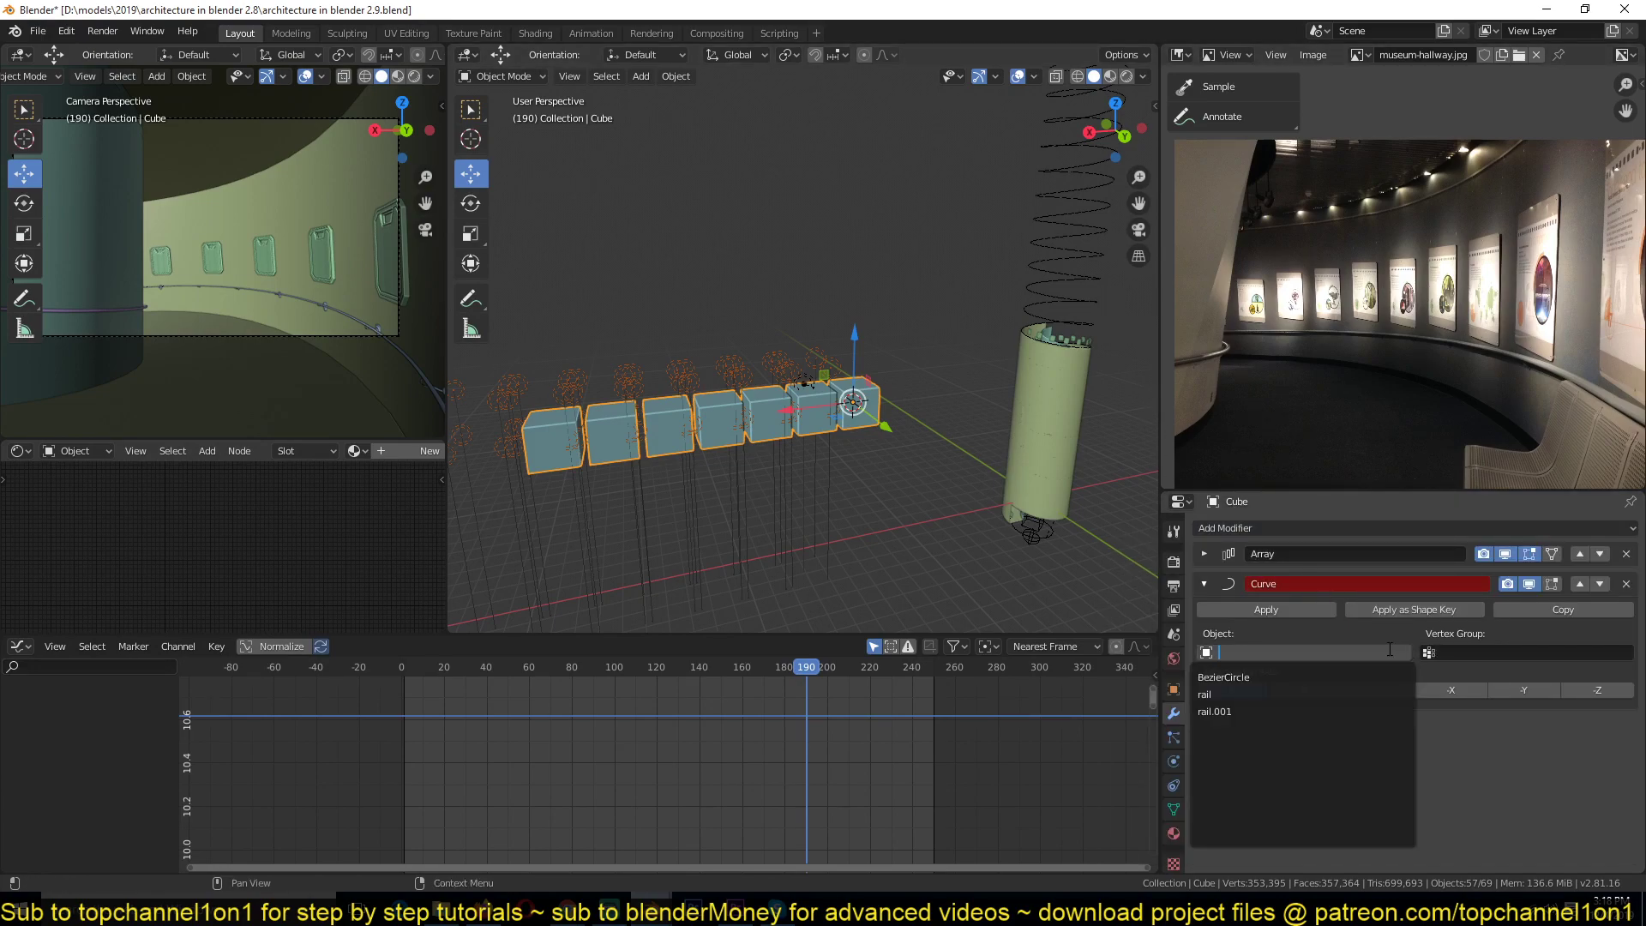
click(1278, 693)
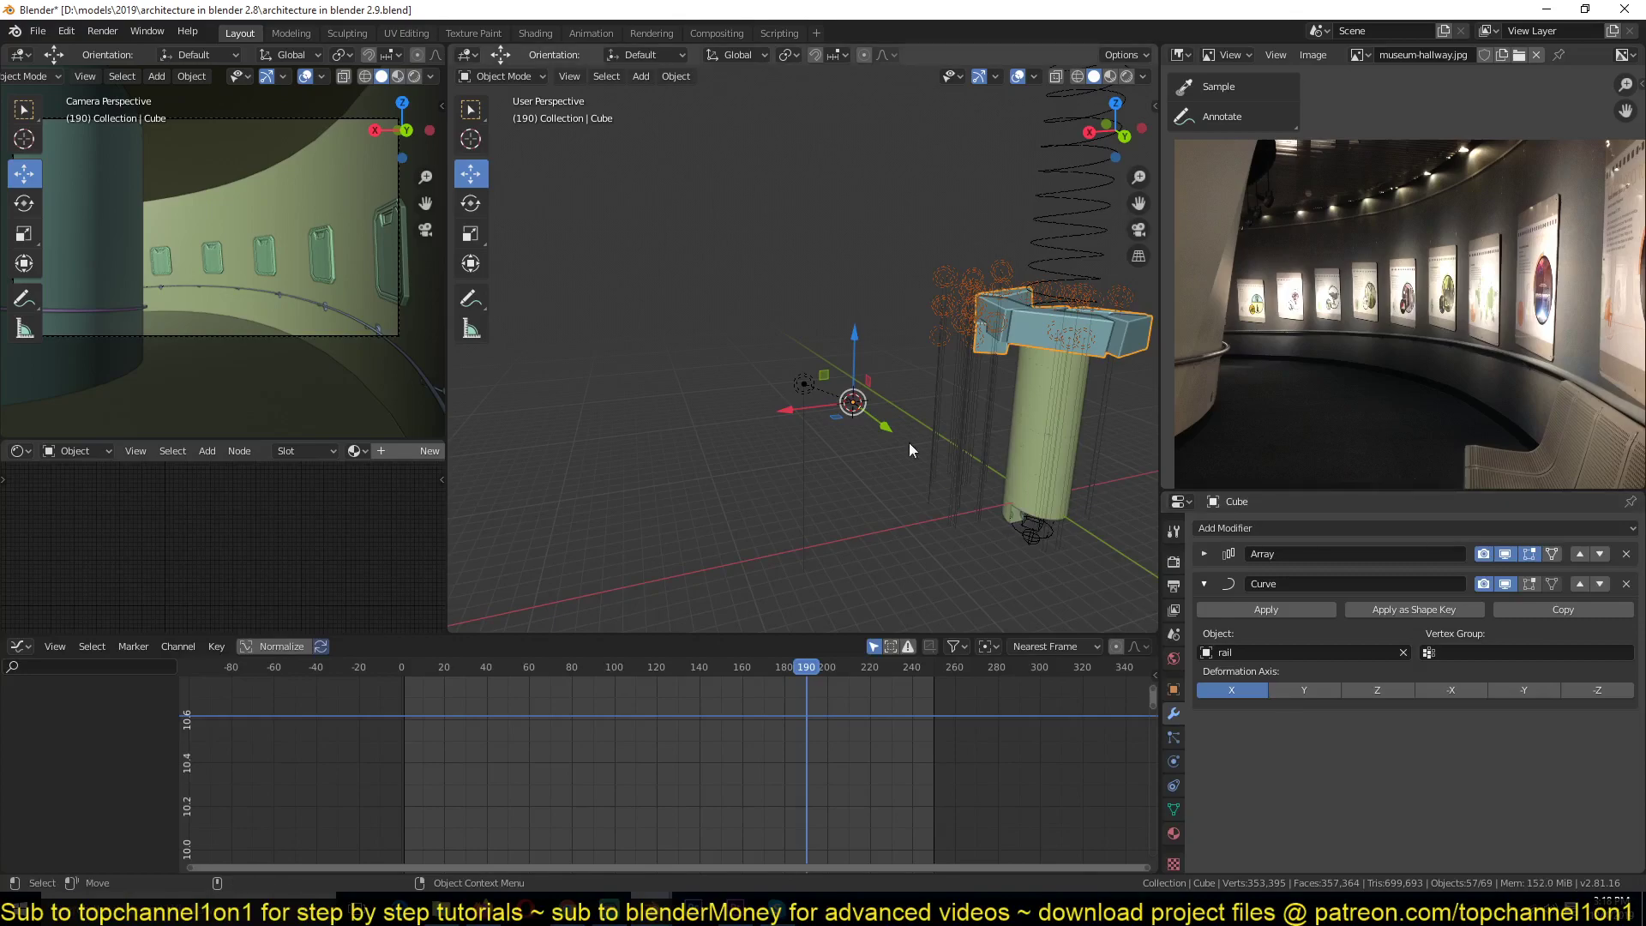
- Snap the 3D cursor to the rail's origin, and snap the cube to the 3D cursor
middle_drag(900, 430, 765, 336)
middle_drag(888, 420, 749, 528)
middle_drag(814, 208, 883, 362)
middle_drag(835, 451, 878, 316)
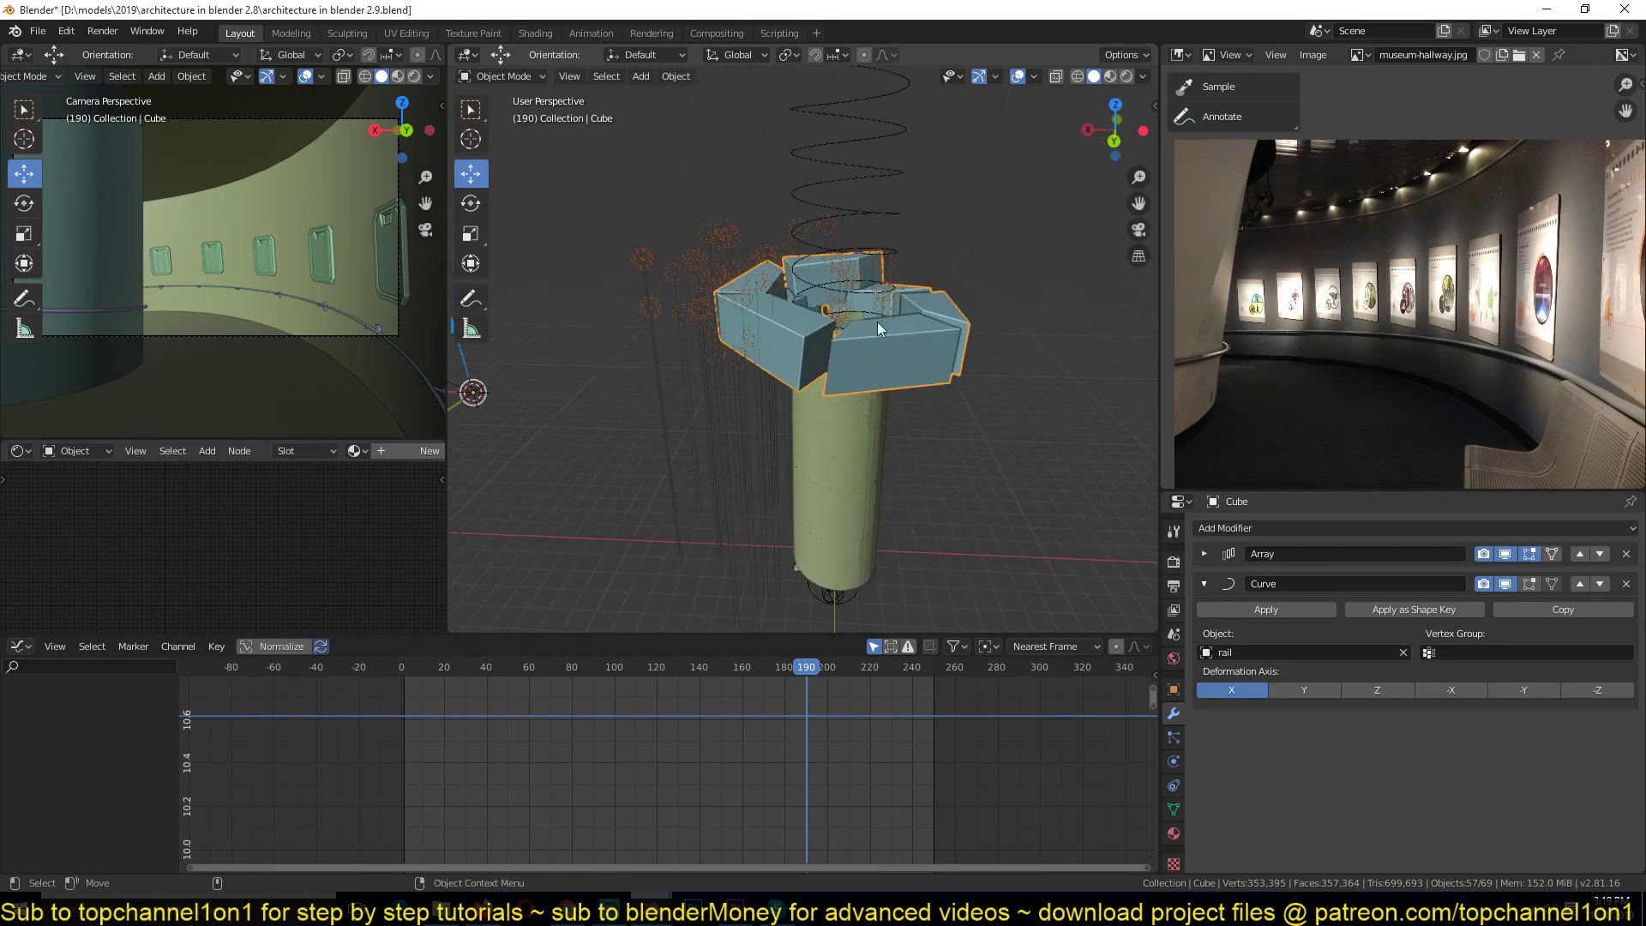
click(867, 212)
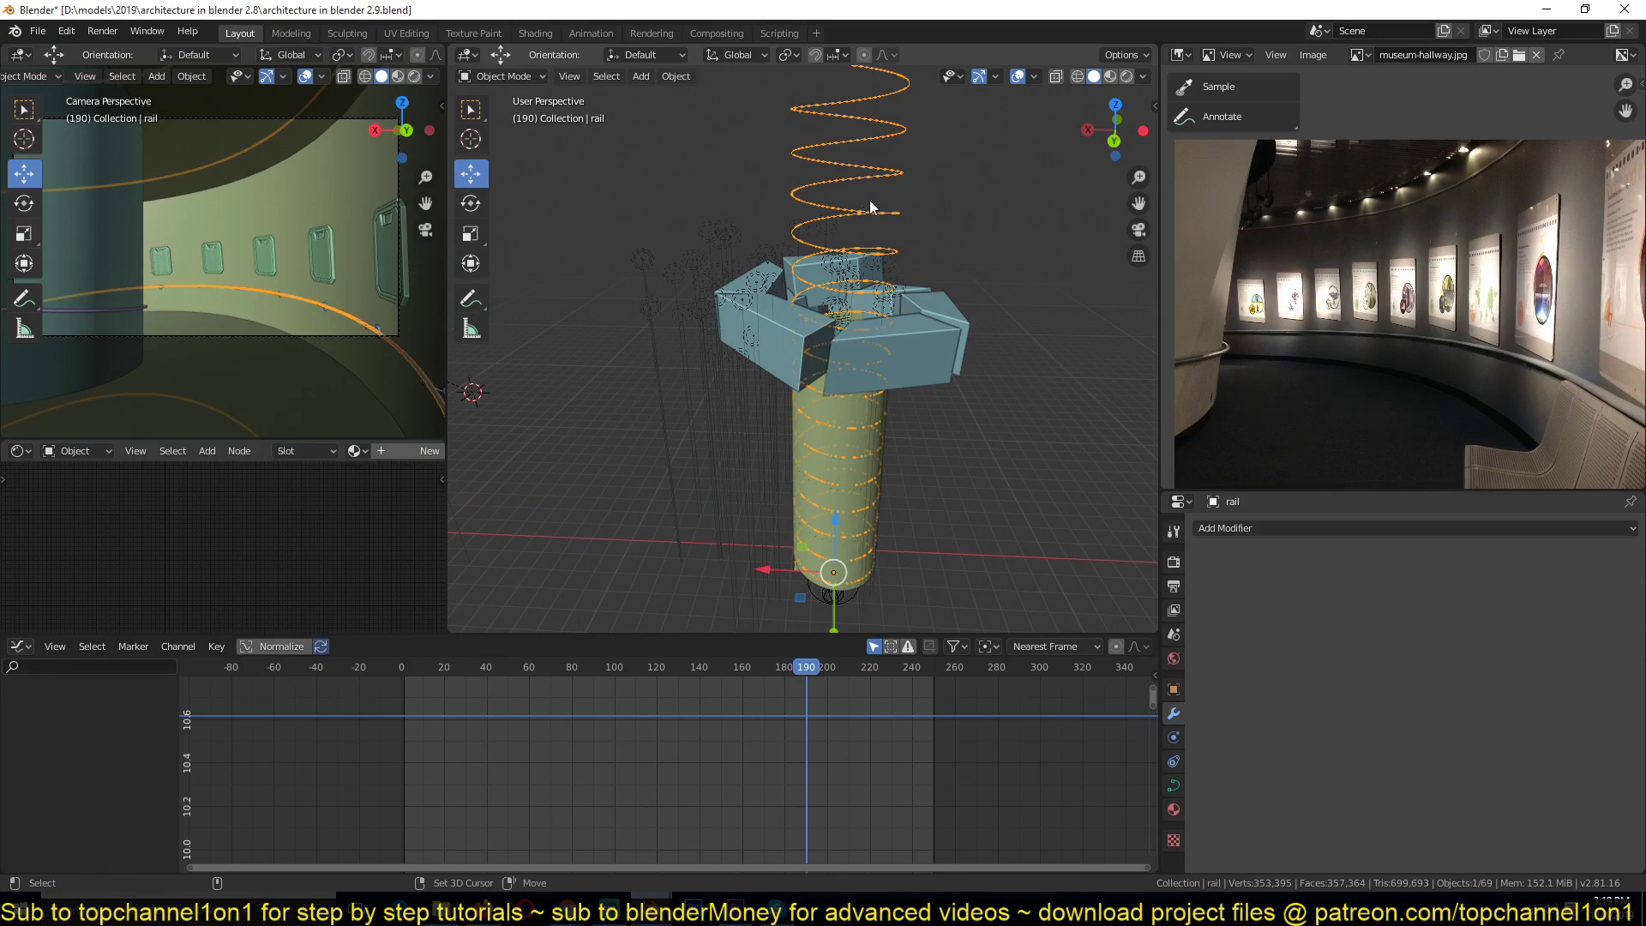
key(shift+s)
click(879, 296)
click(909, 353)
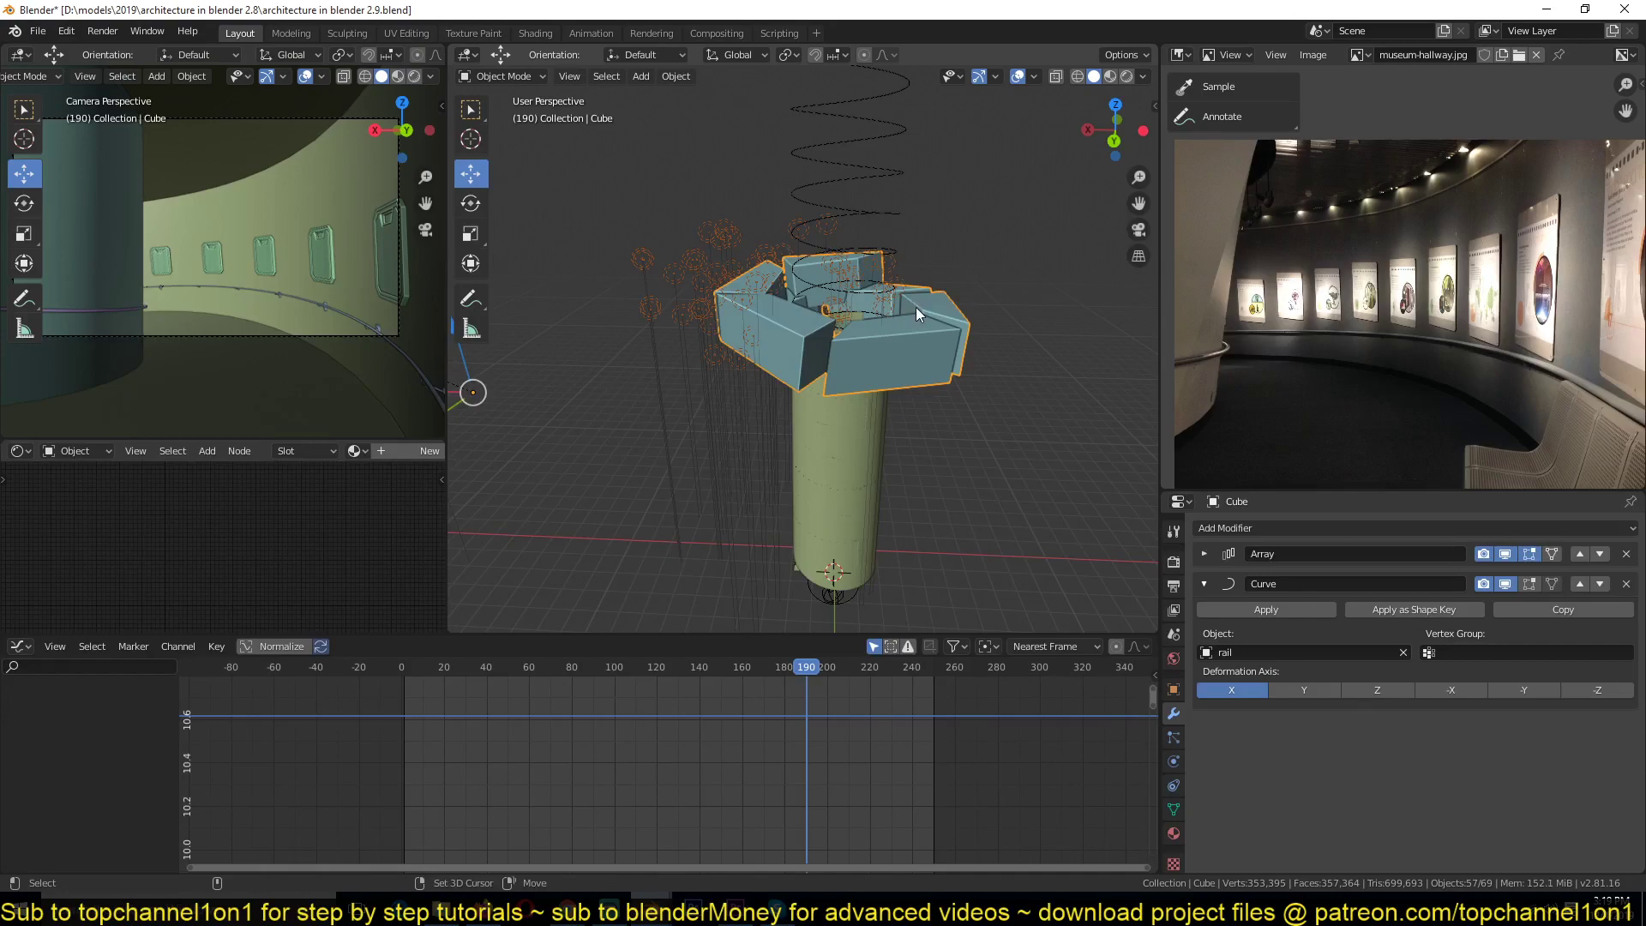
key(shift+s)
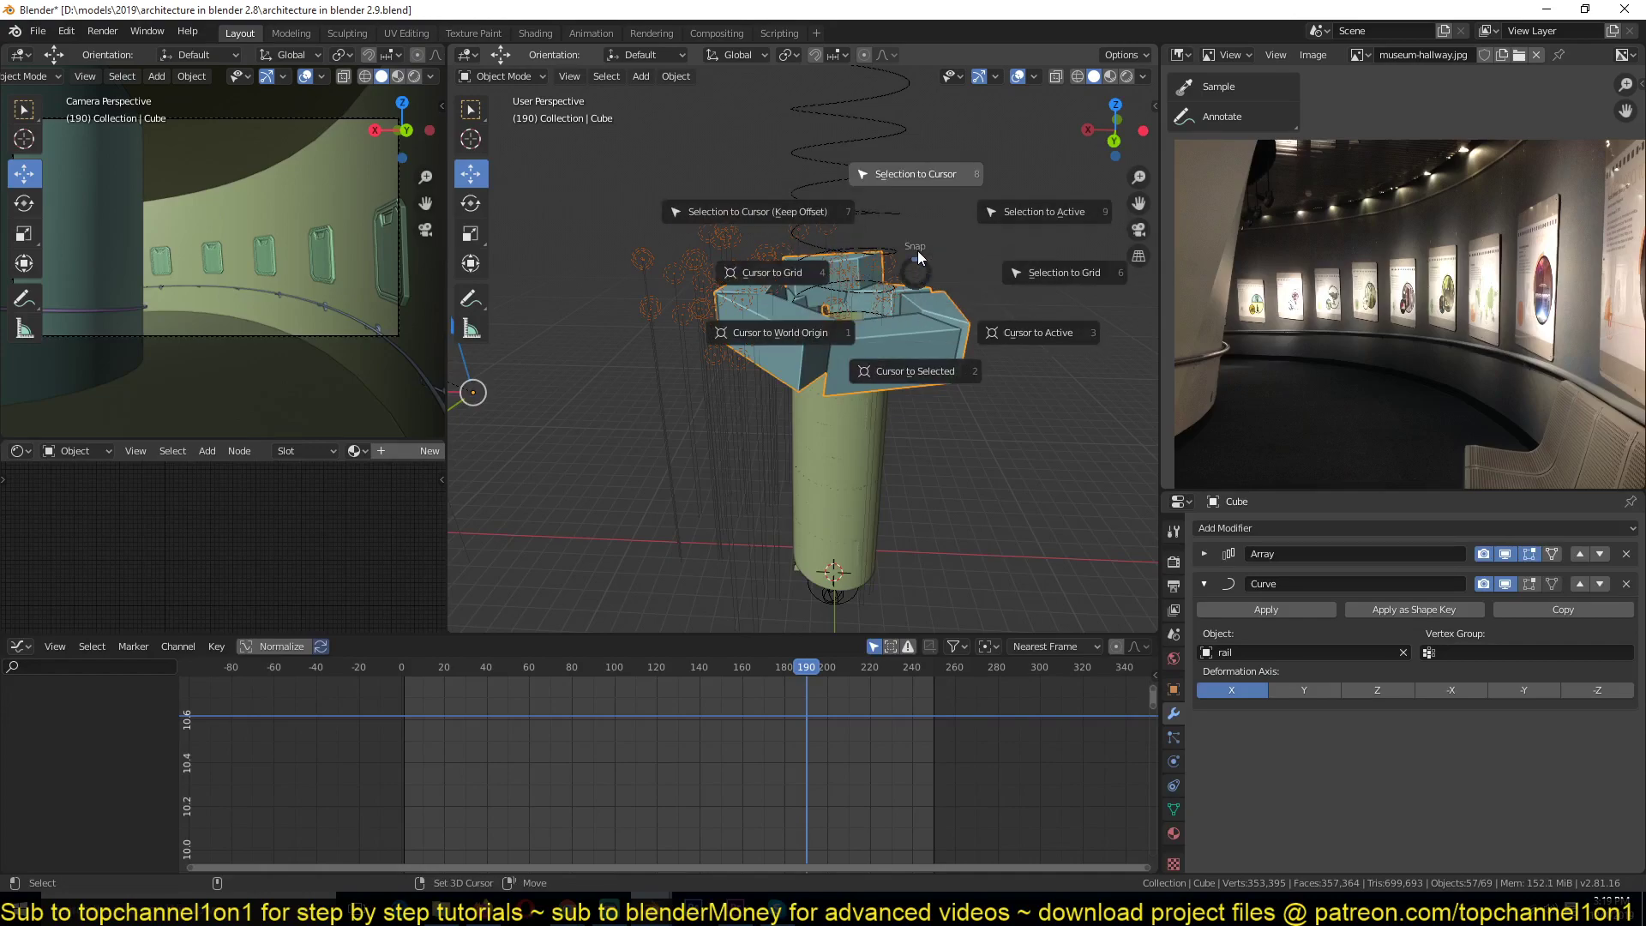
click(930, 173)
- Scale the cube's mesh down strongly in Edit Mode, leaving its object scale untouched, and return to Object Mode
scroll(897, 178, up, 3)
middle_drag(990, 434, 1022, 466)
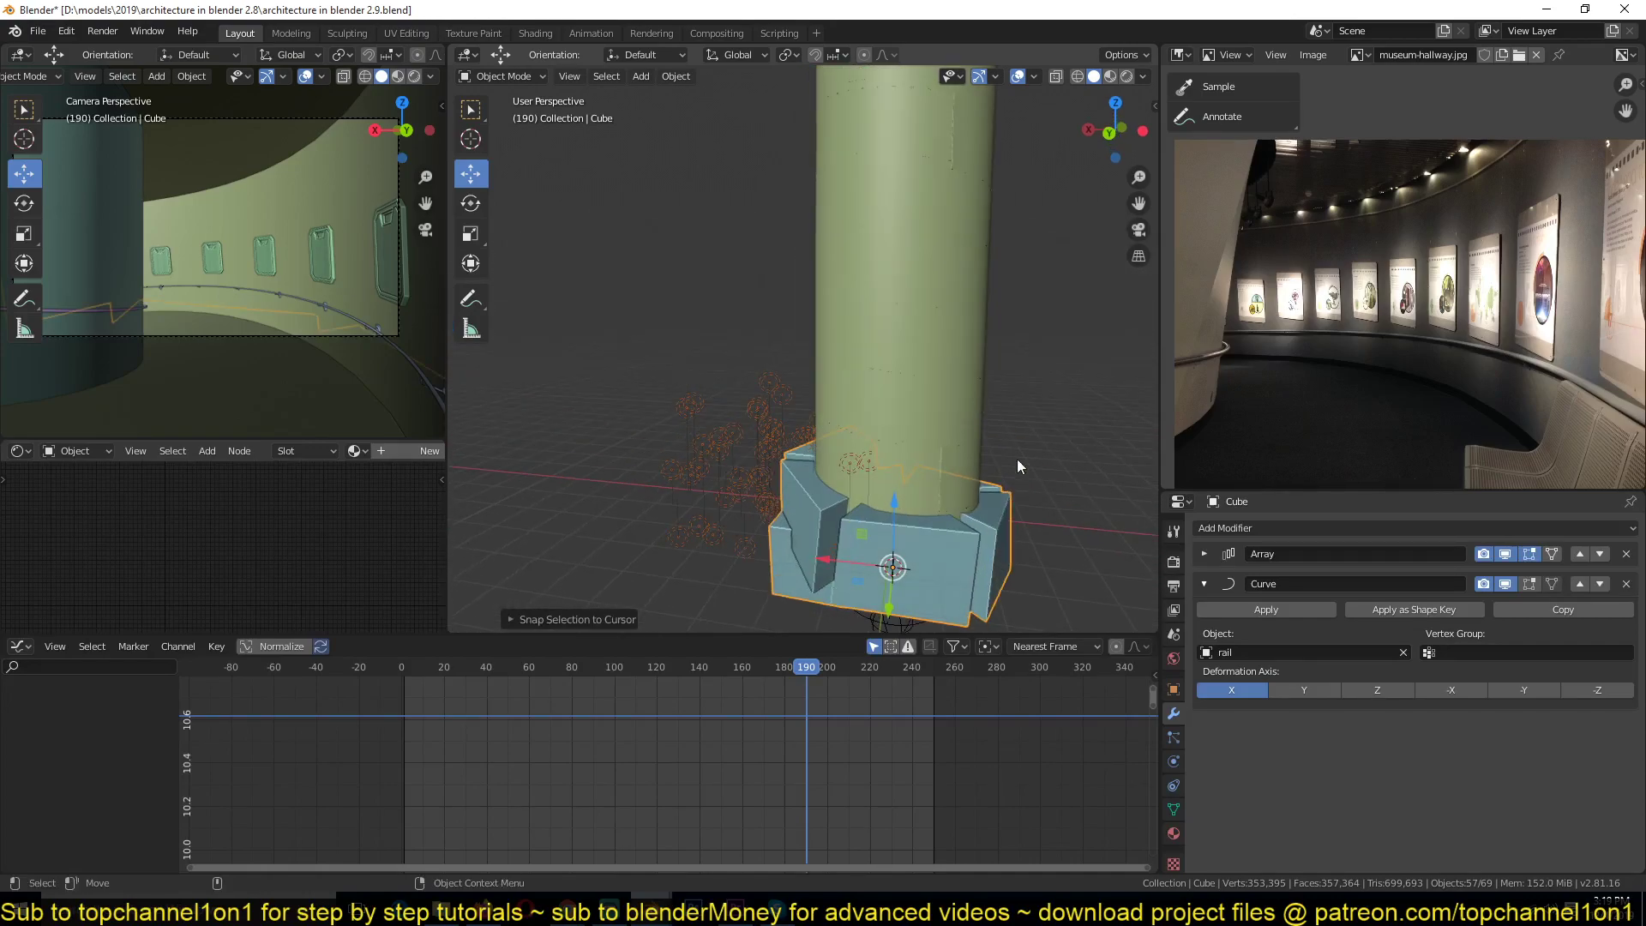
key(s)
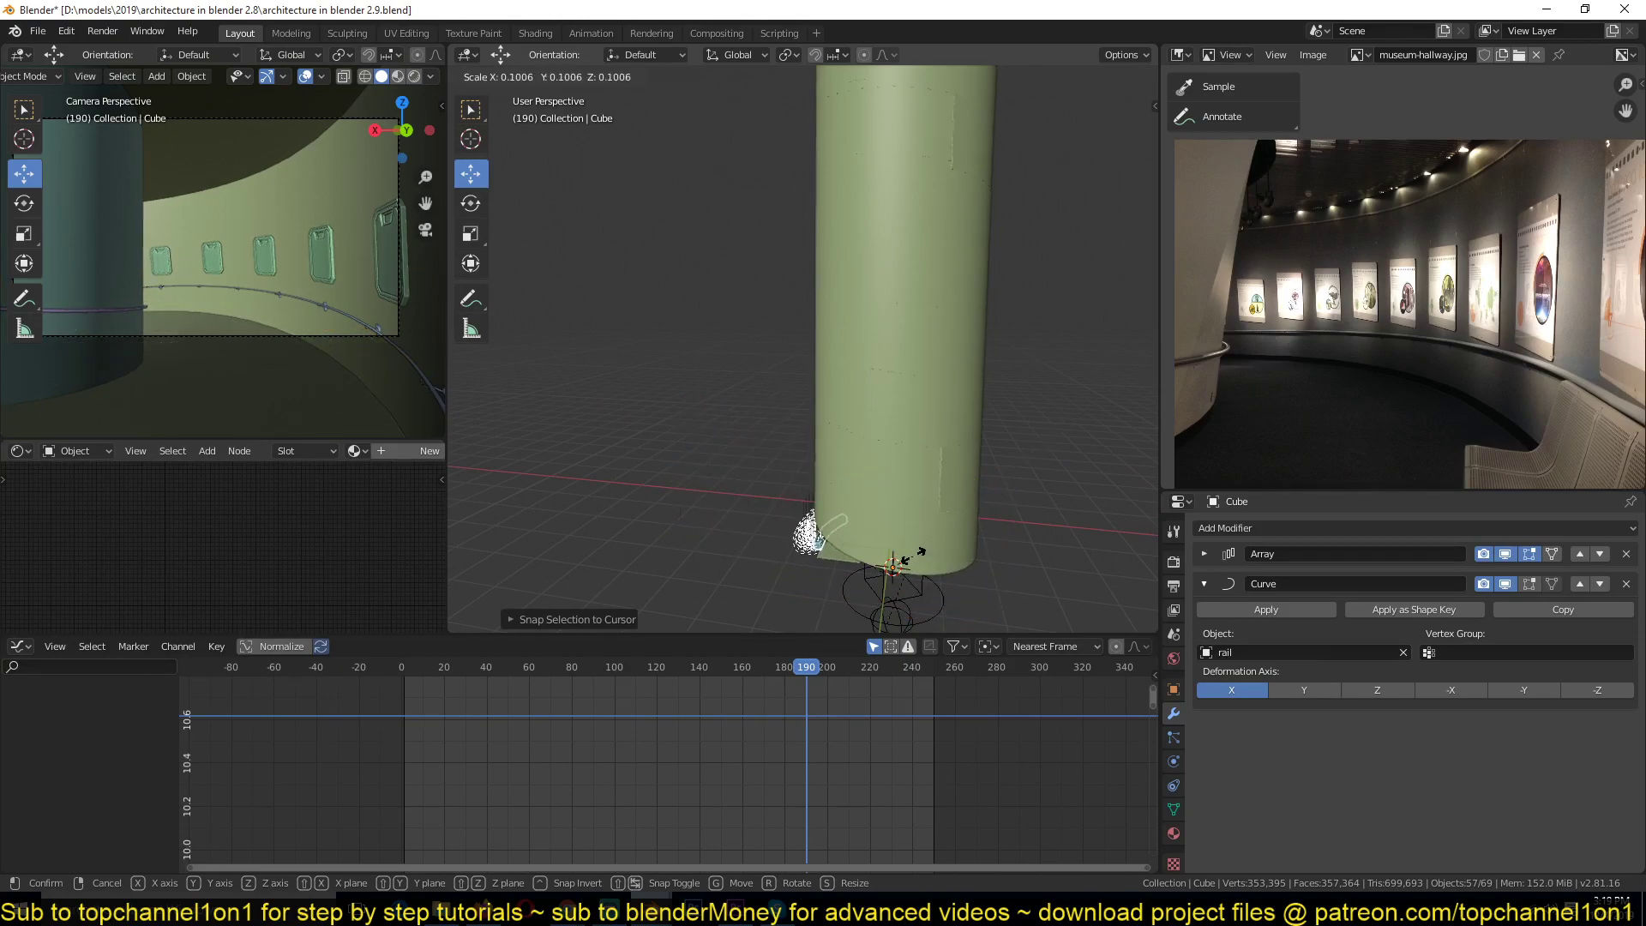
right_click(902, 559)
key(Tab)
key(s)
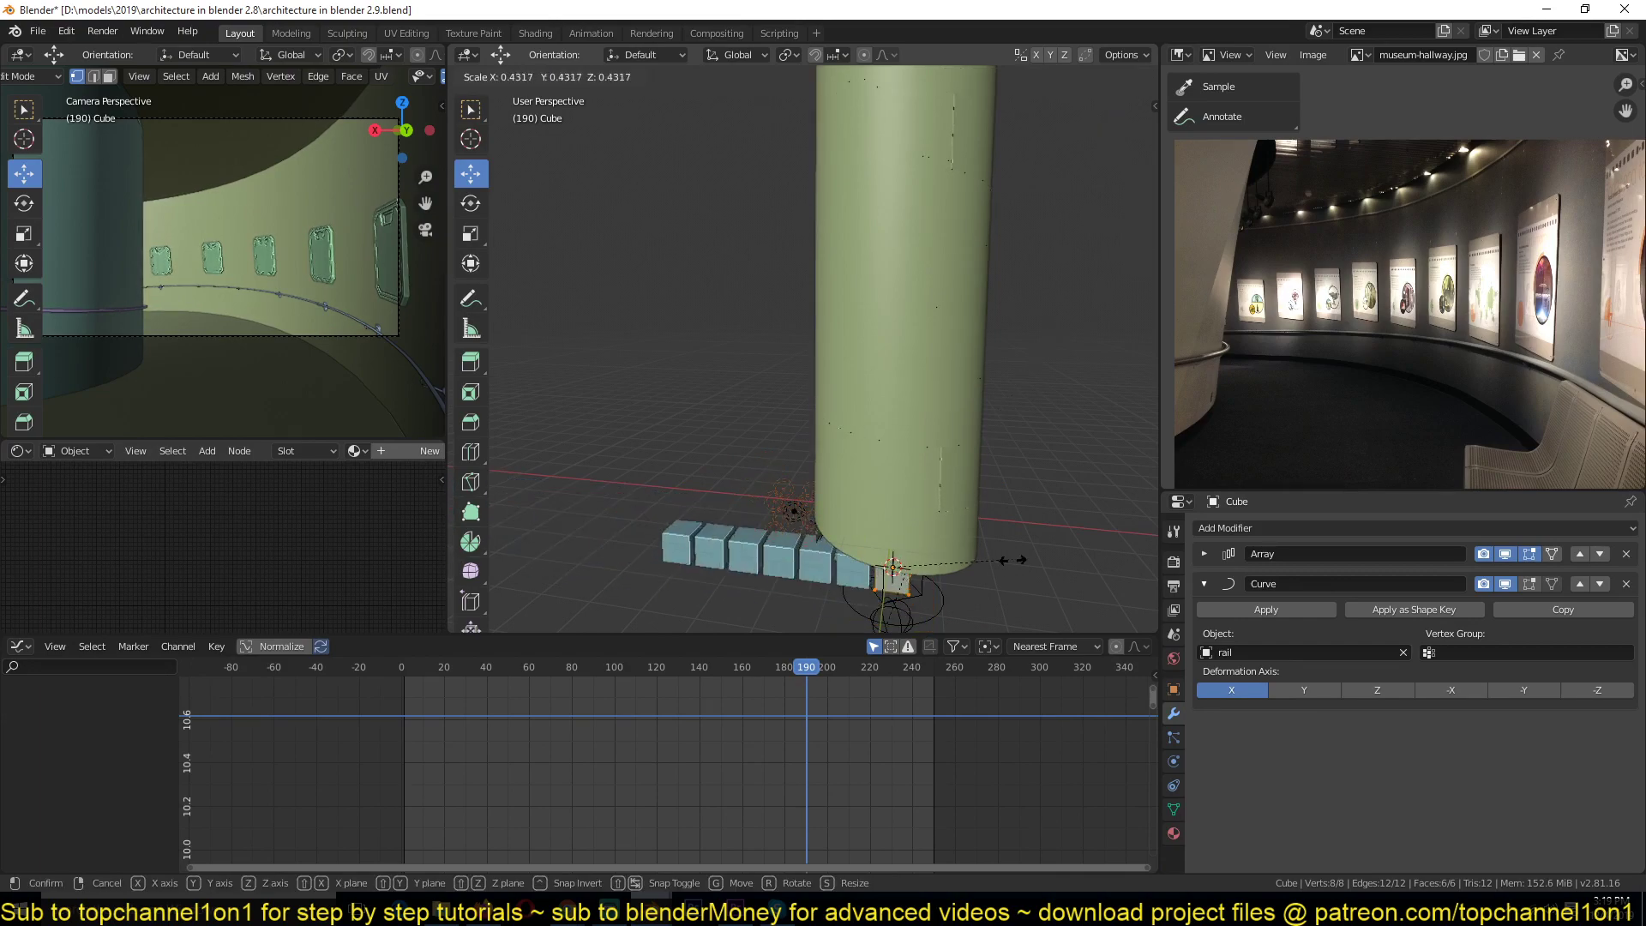
click(944, 424)
key(s)
click(937, 566)
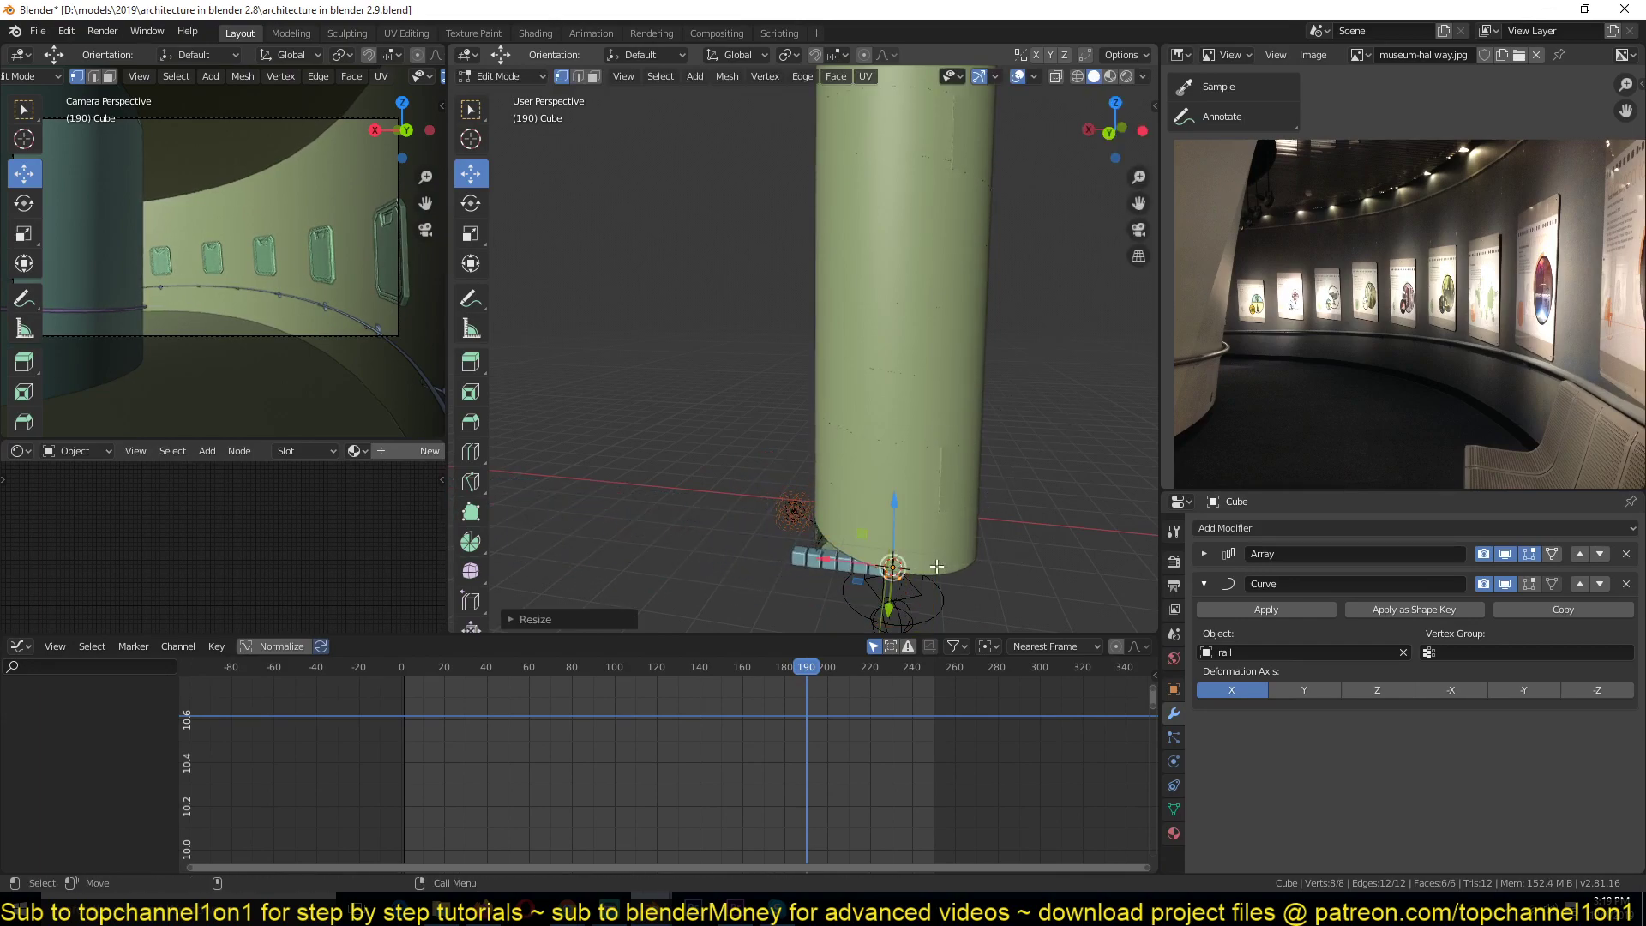
key(Tab)
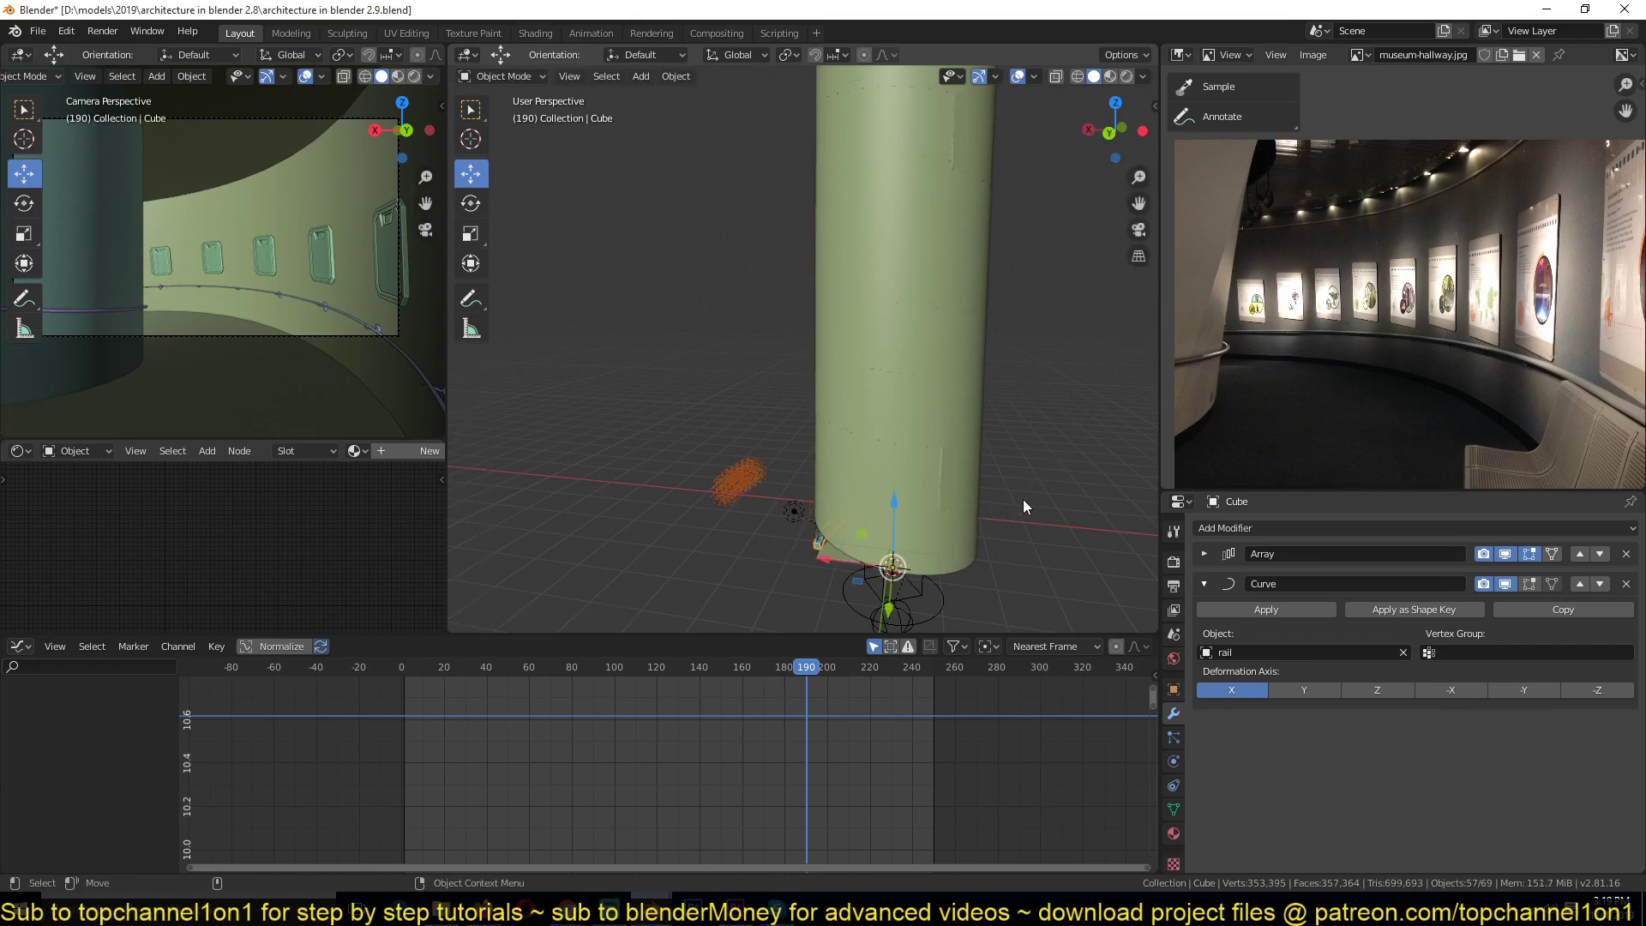
- Select the original point light away from the cube row and snap it to the 3D cursor at the cube's origin
key(KP_Decimal)
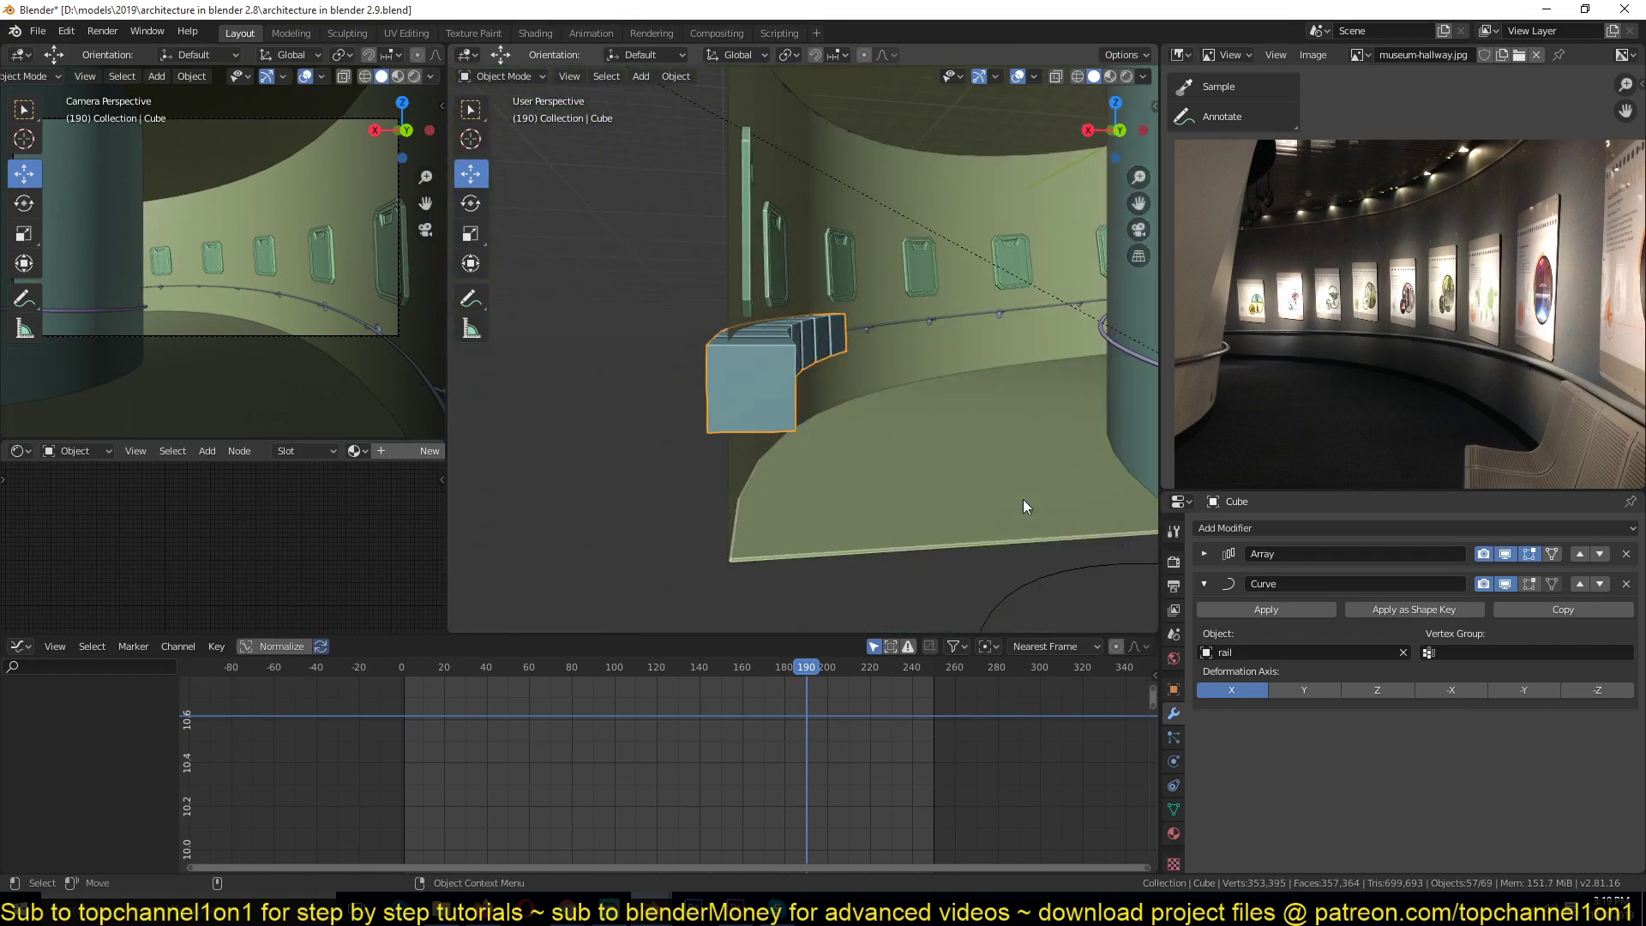
middle_drag(1022, 499, 945, 516)
scroll(909, 506, down, 3)
mouse_move(825, 437)
middle_down()
mouse_move(890, 451)
mouse_move(825, 439)
middle_up()
shift+middle_drag(687, 312, 752, 335)
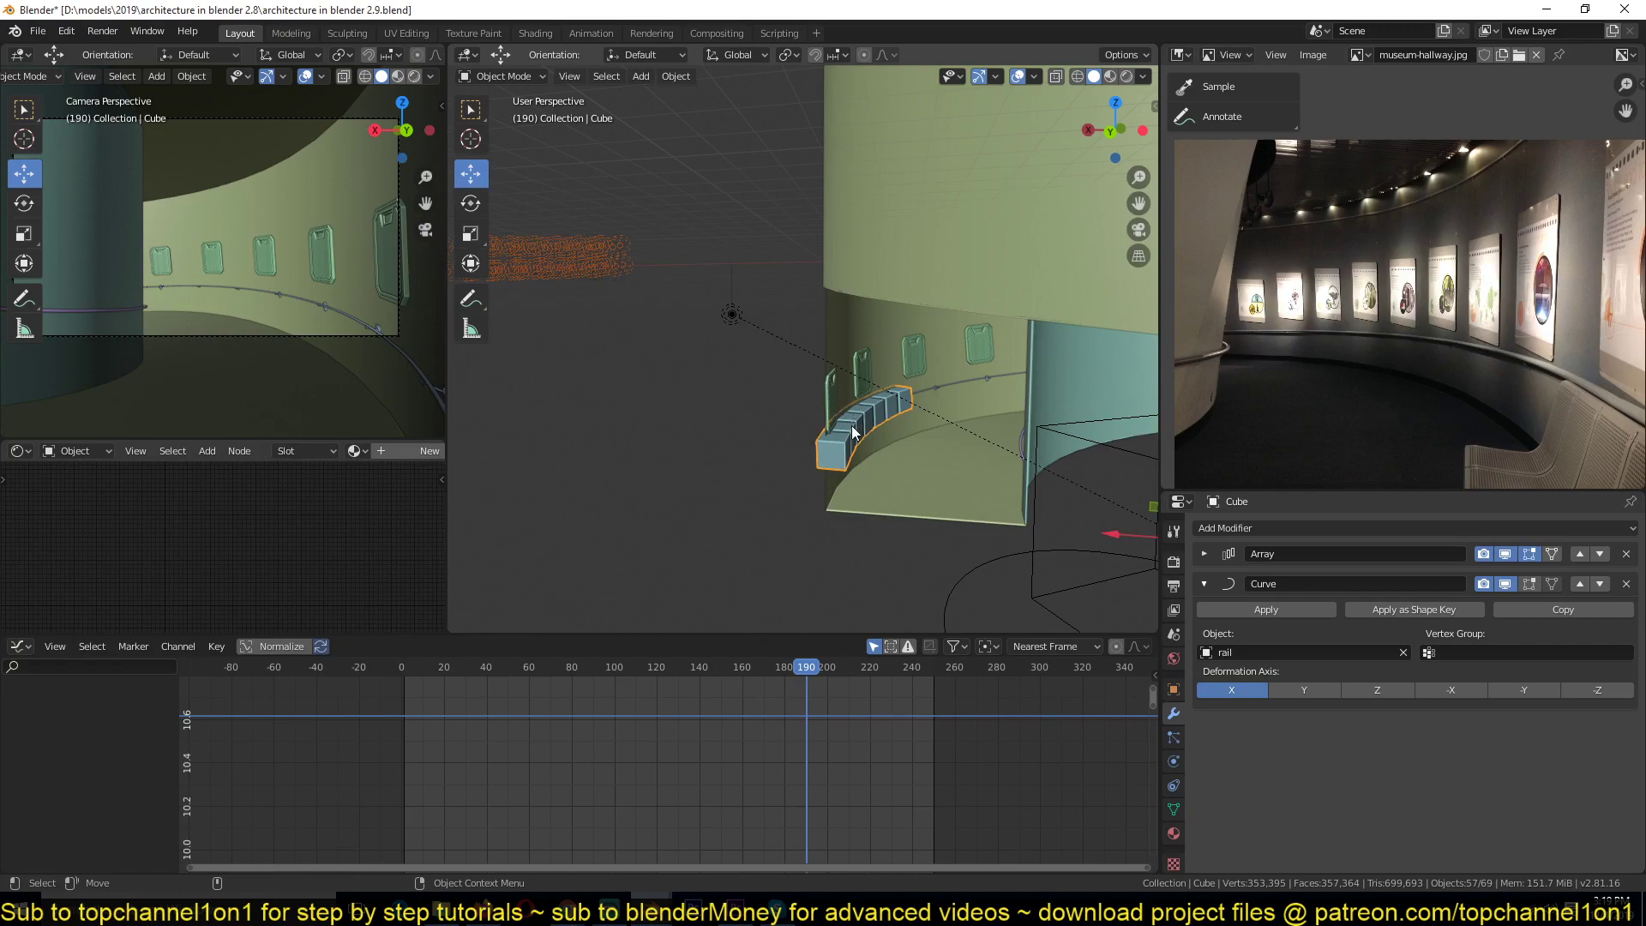
shift+middle_drag(836, 404, 736, 314)
click(649, 270)
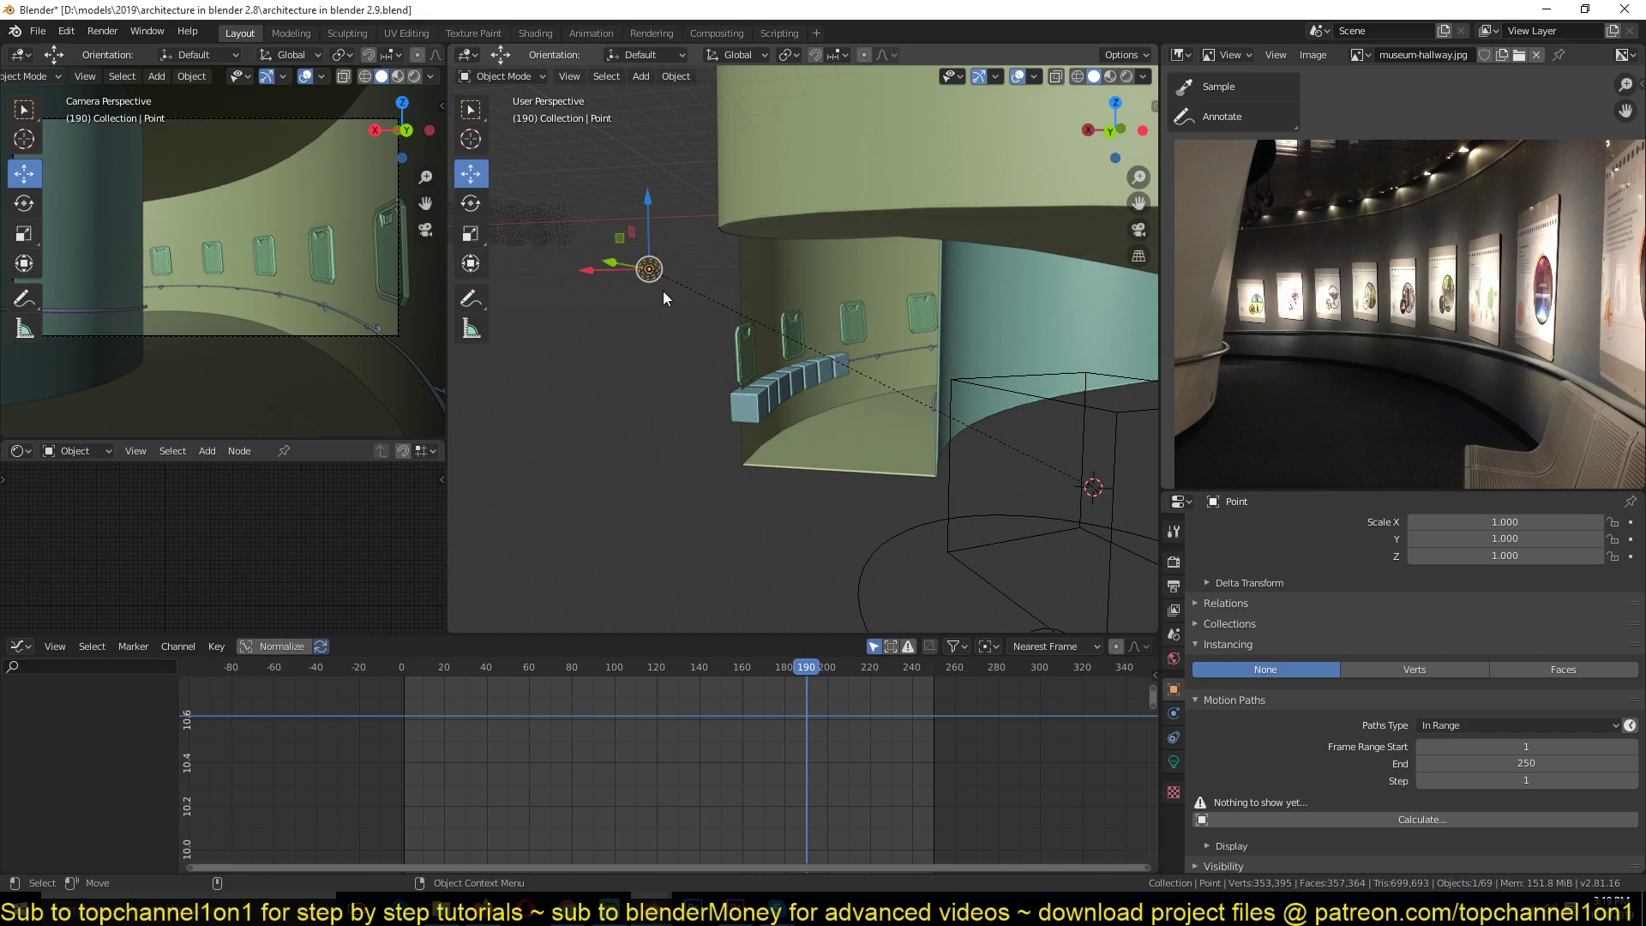
key(shift+s)
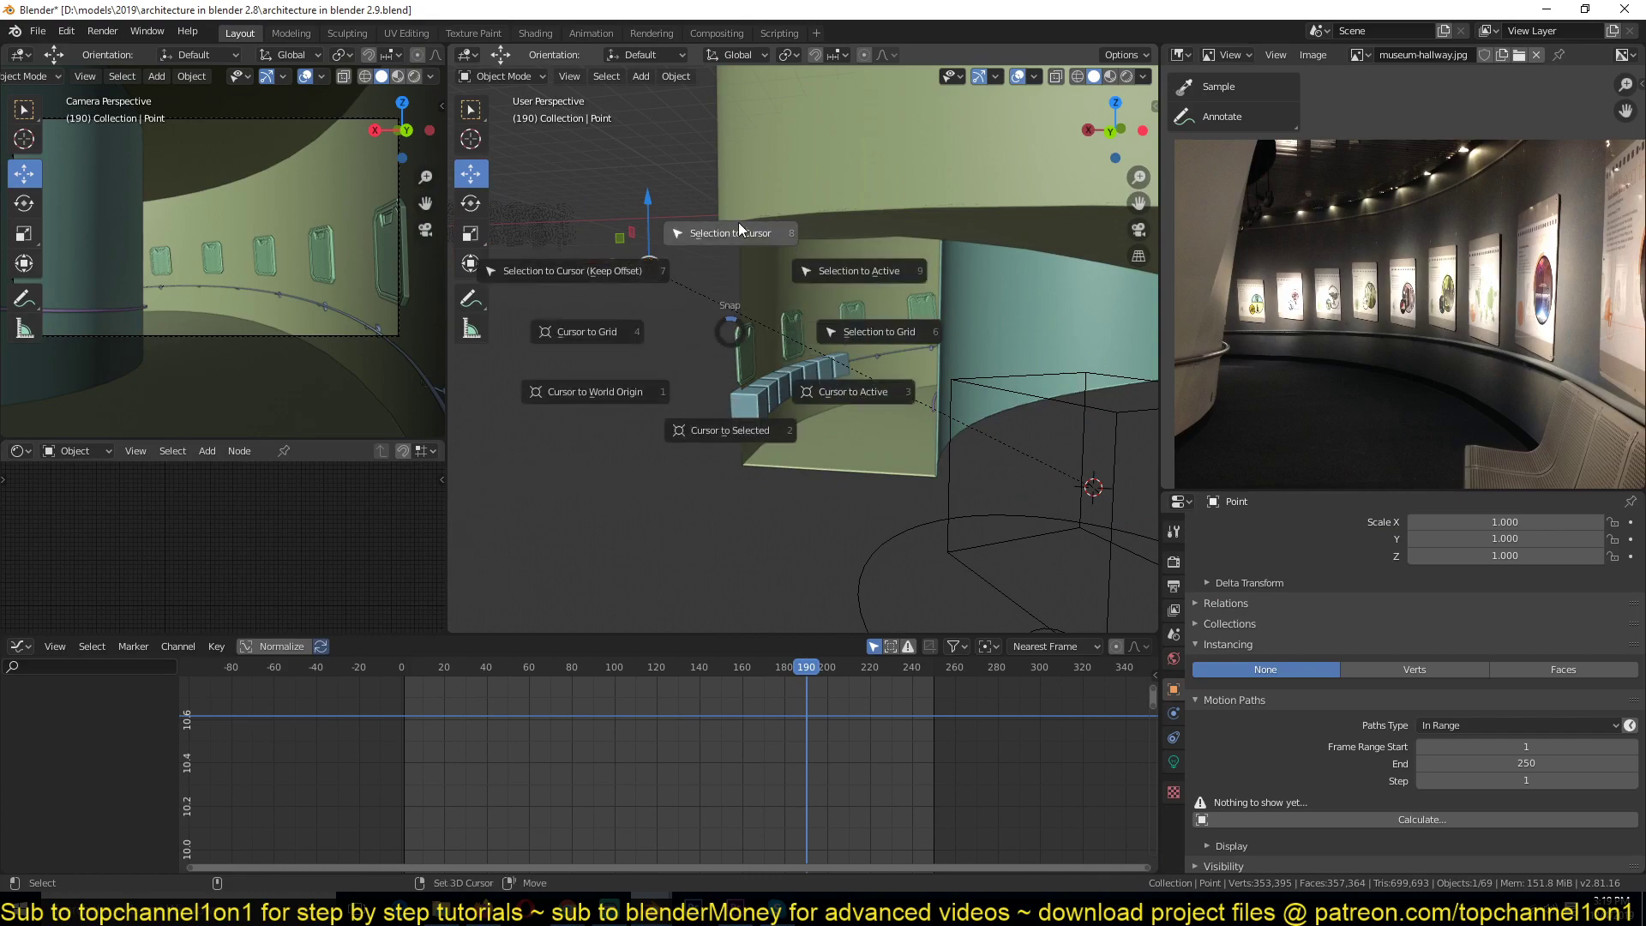
click(738, 231)
- Examine how the light instances sit on the vertices of the cube row and of the base cube in Edit Mode
scroll(892, 397, up, 5)
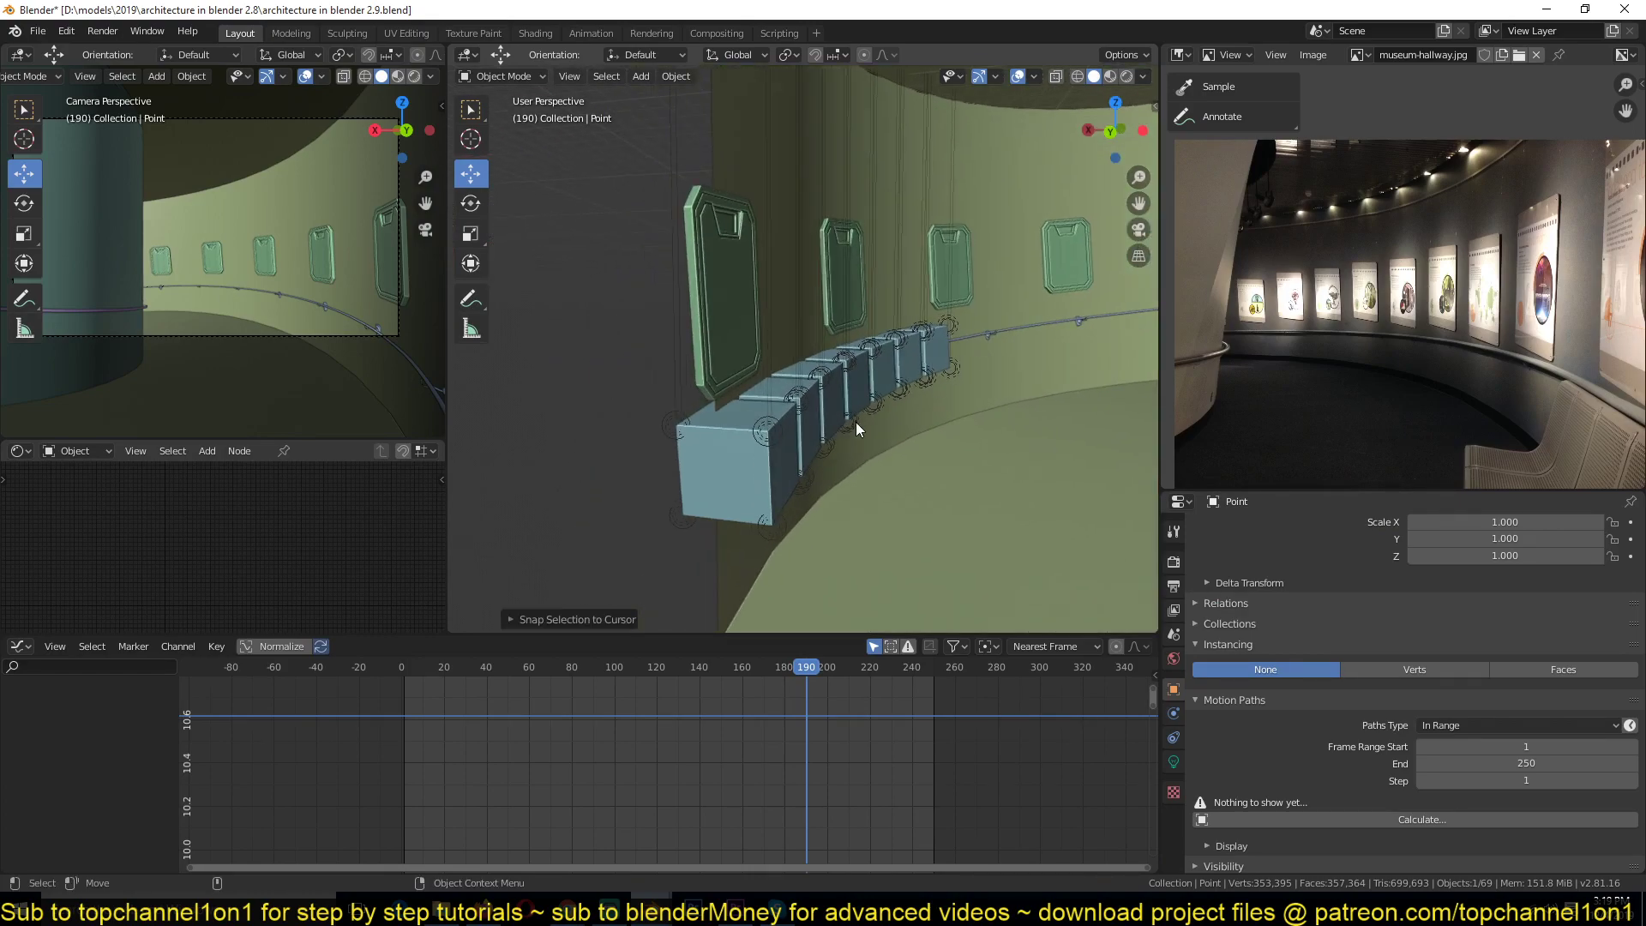
scroll(806, 451, up, 3)
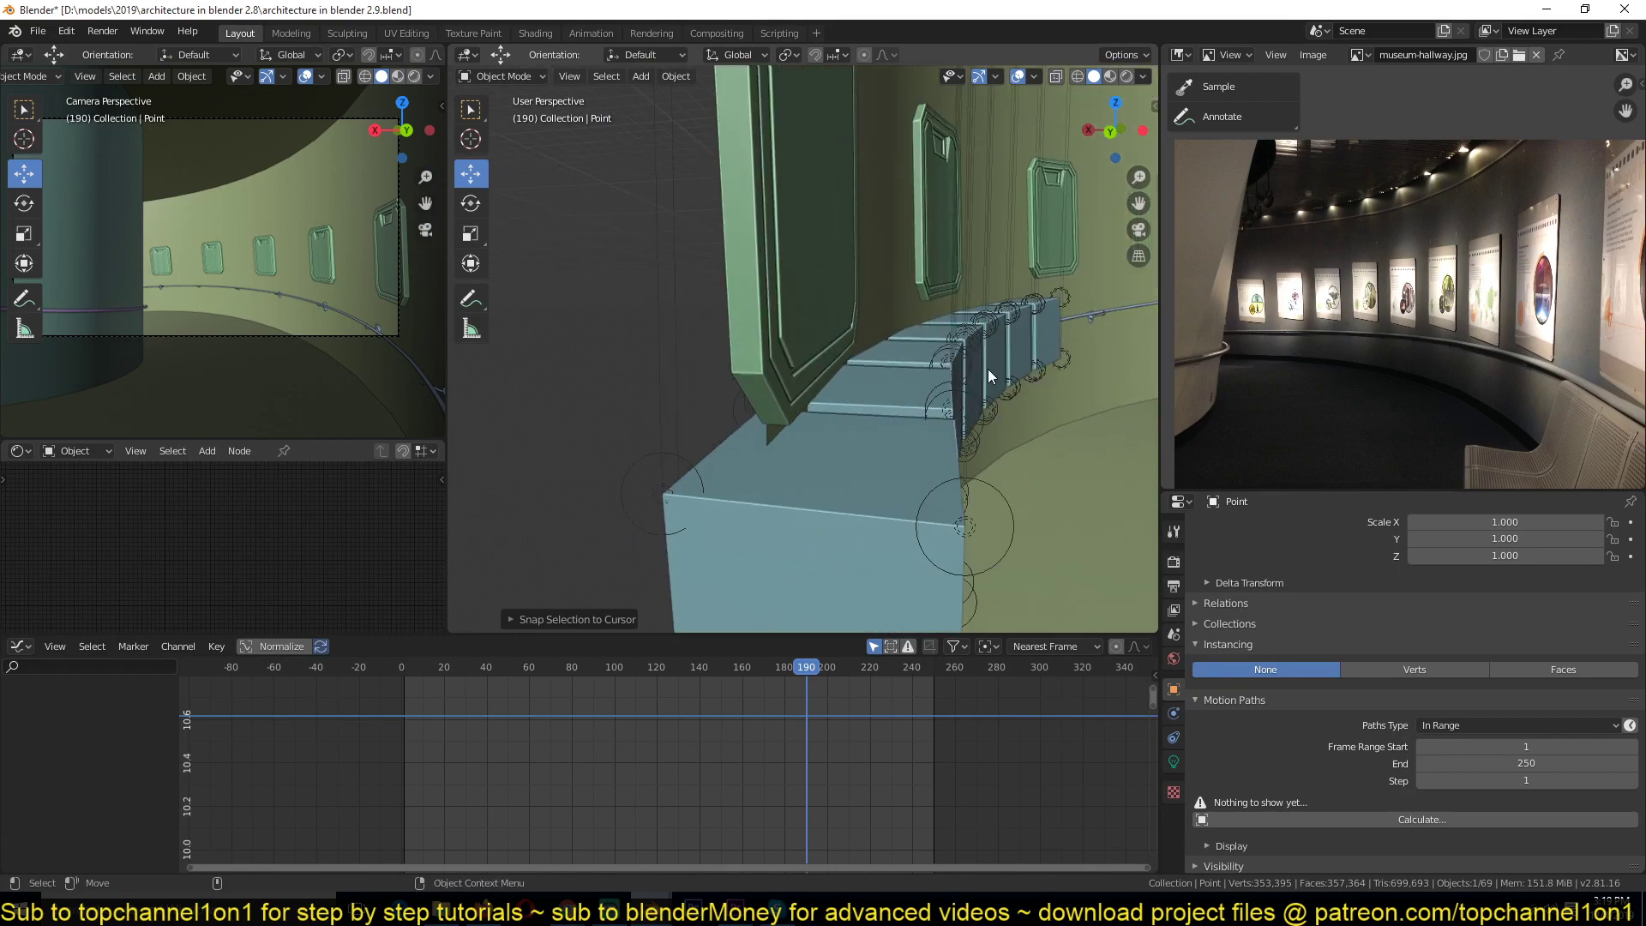
shift+middle_drag(908, 547, 897, 496)
click(925, 425)
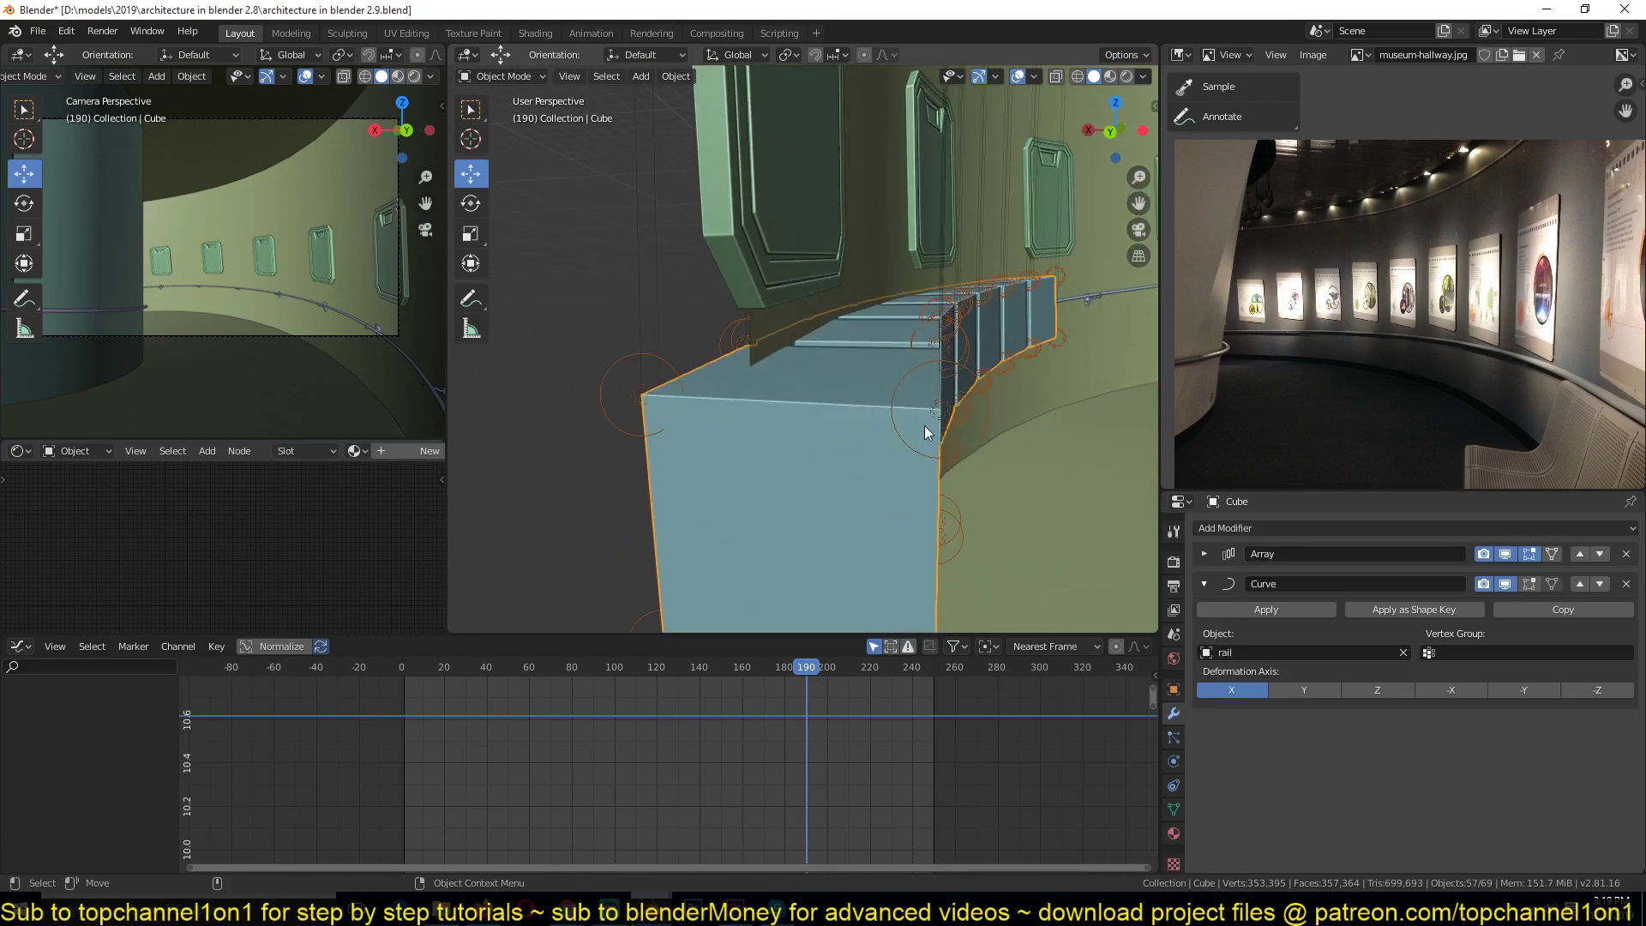
key(Tab)
key(Tab)
key(Tab)
scroll(891, 435, down, 3)
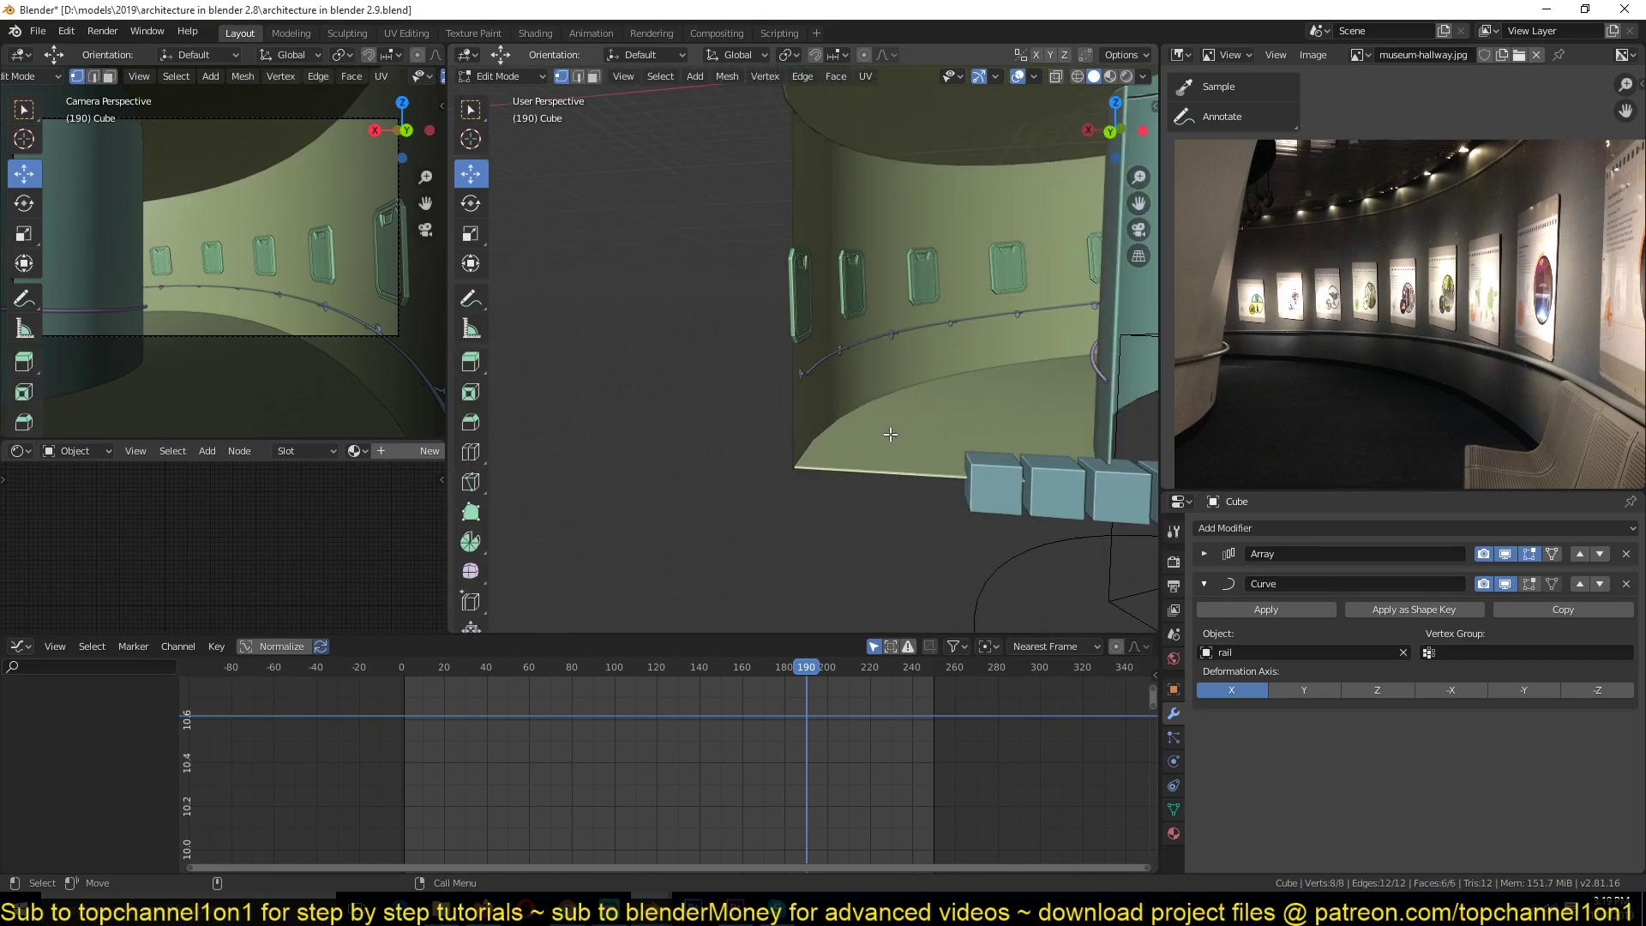
key(KP_Decimal)
middle_drag(891, 435, 675, 477)
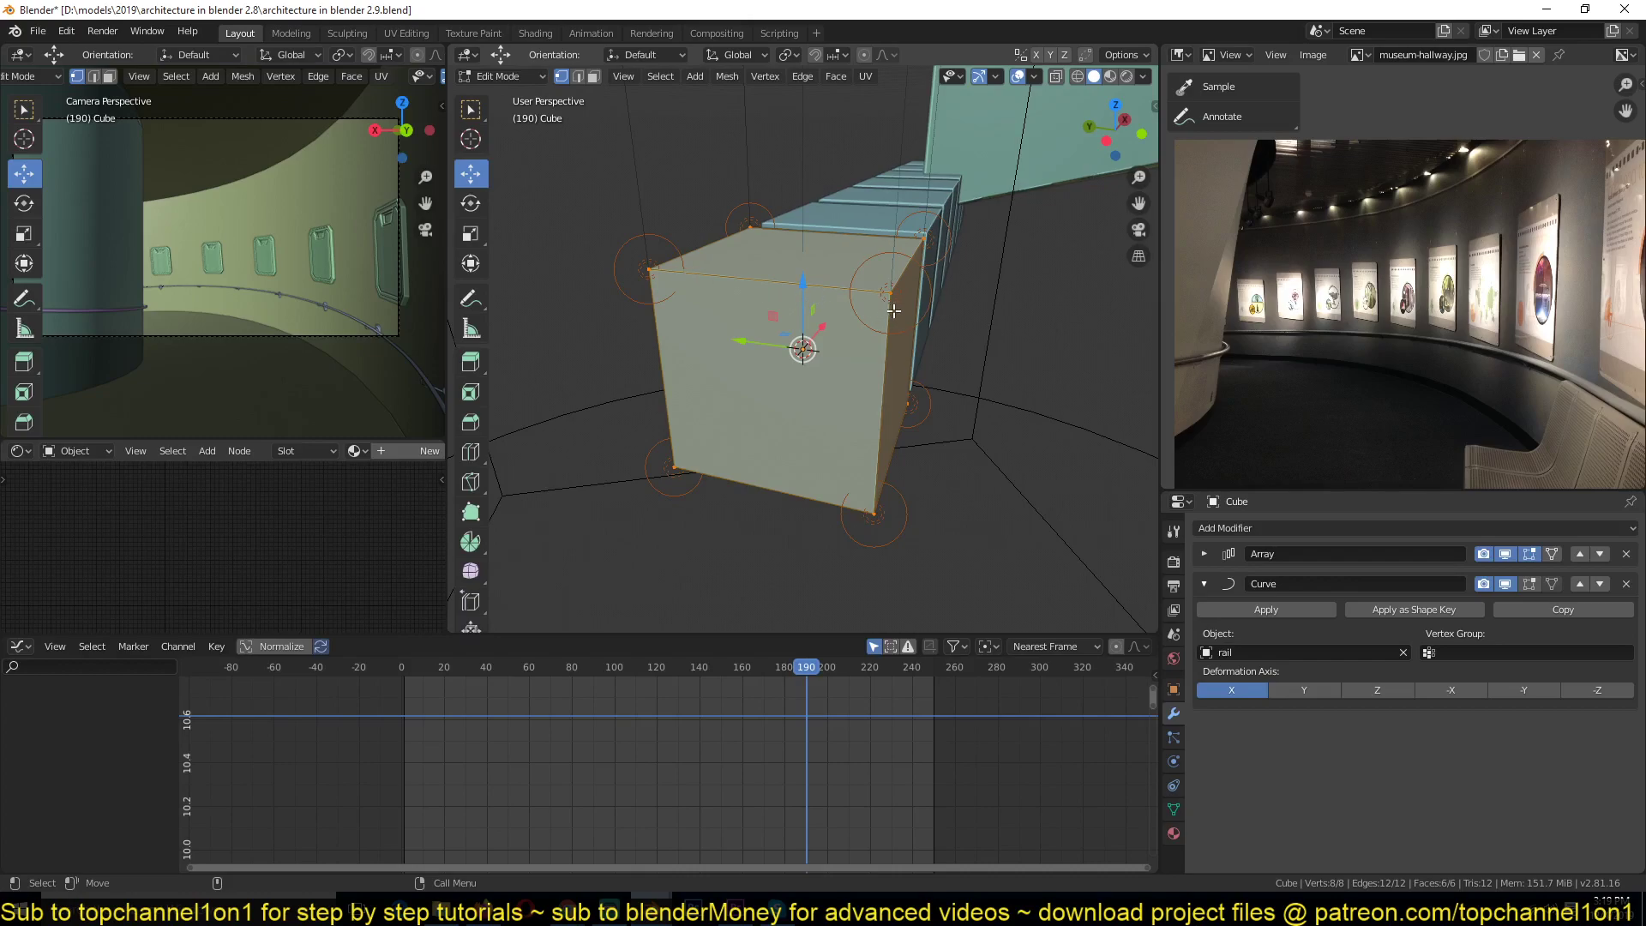
middle_drag(893, 311, 841, 302)
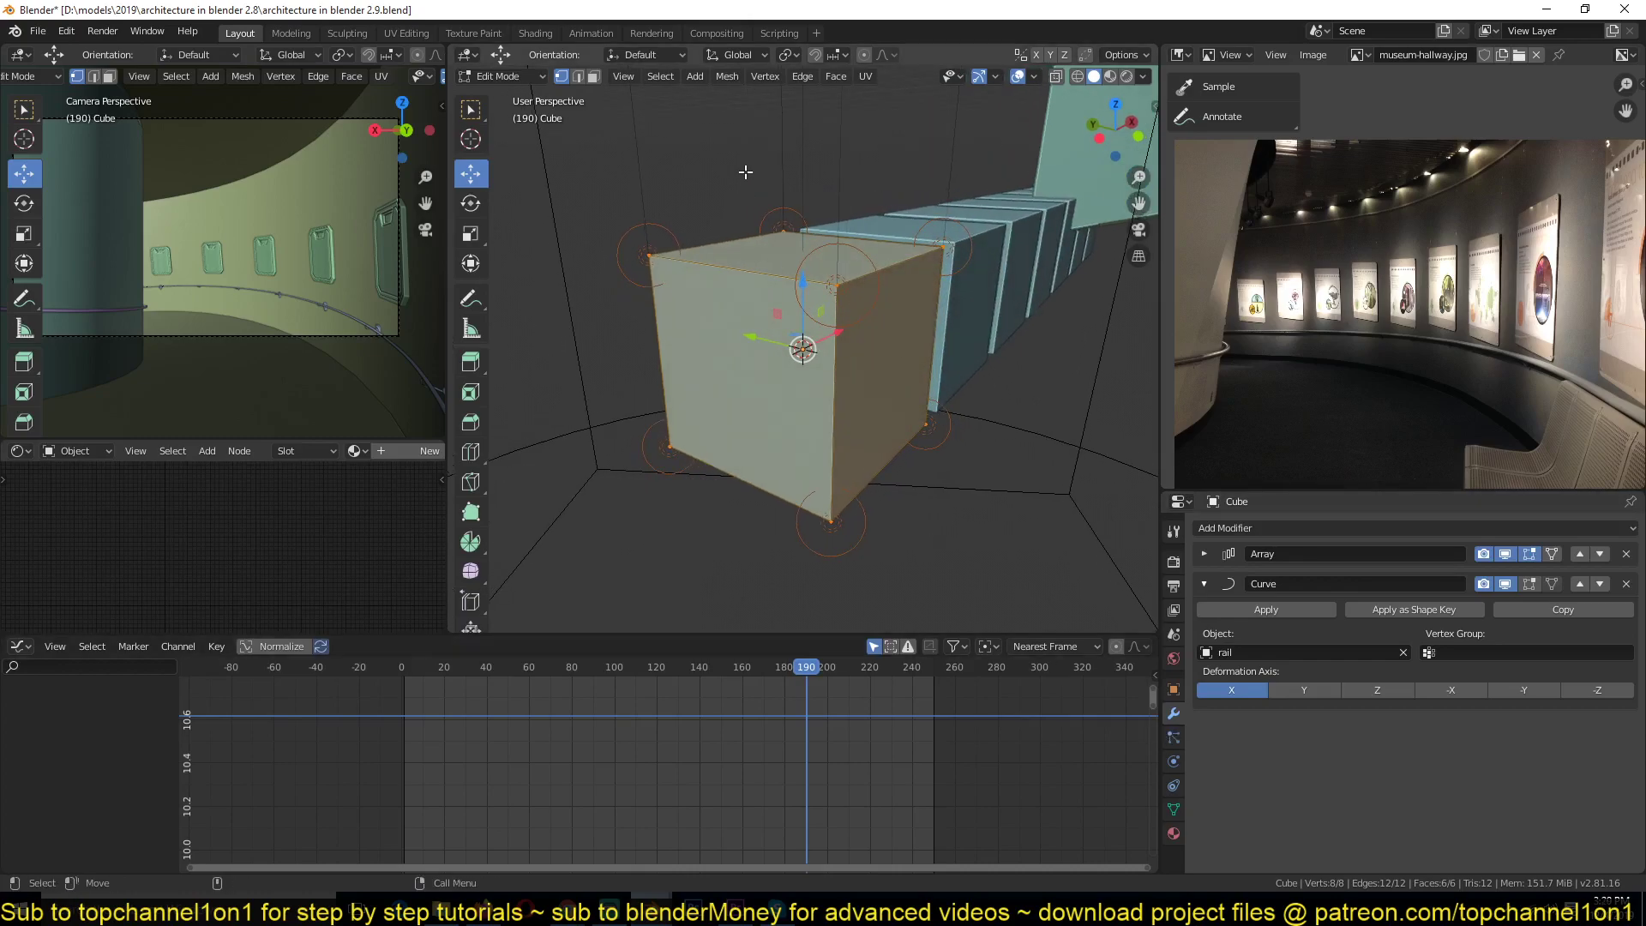
- Leave Edit Mode and switch the cube's object instancing to Faces
key(Tab)
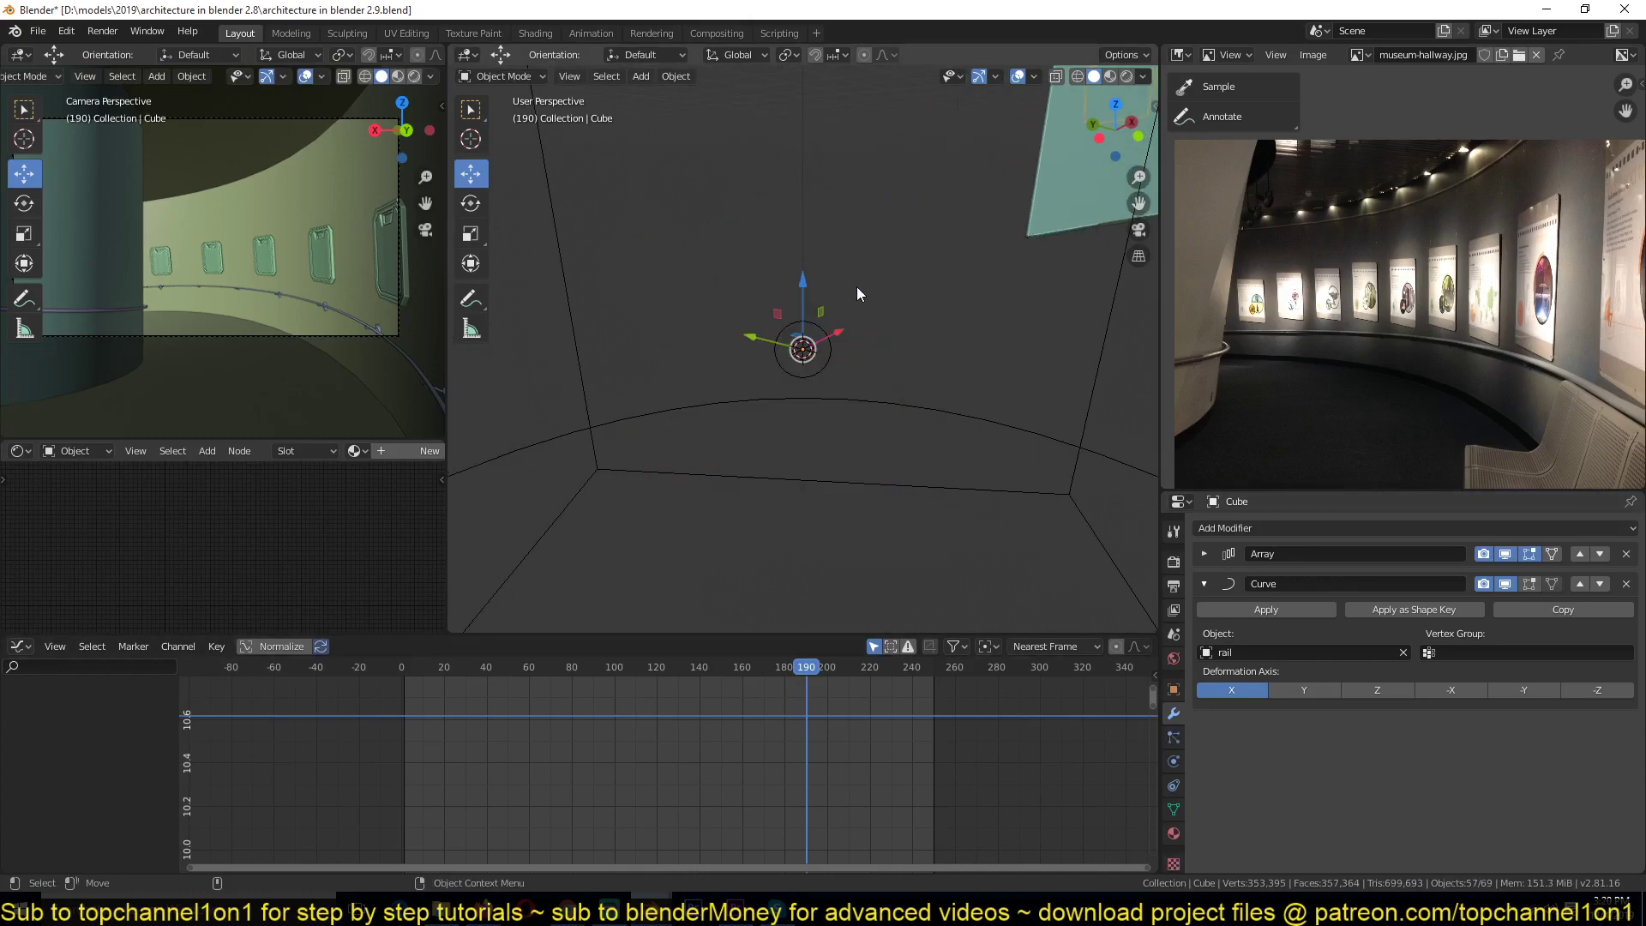
click(1174, 689)
click(1550, 671)
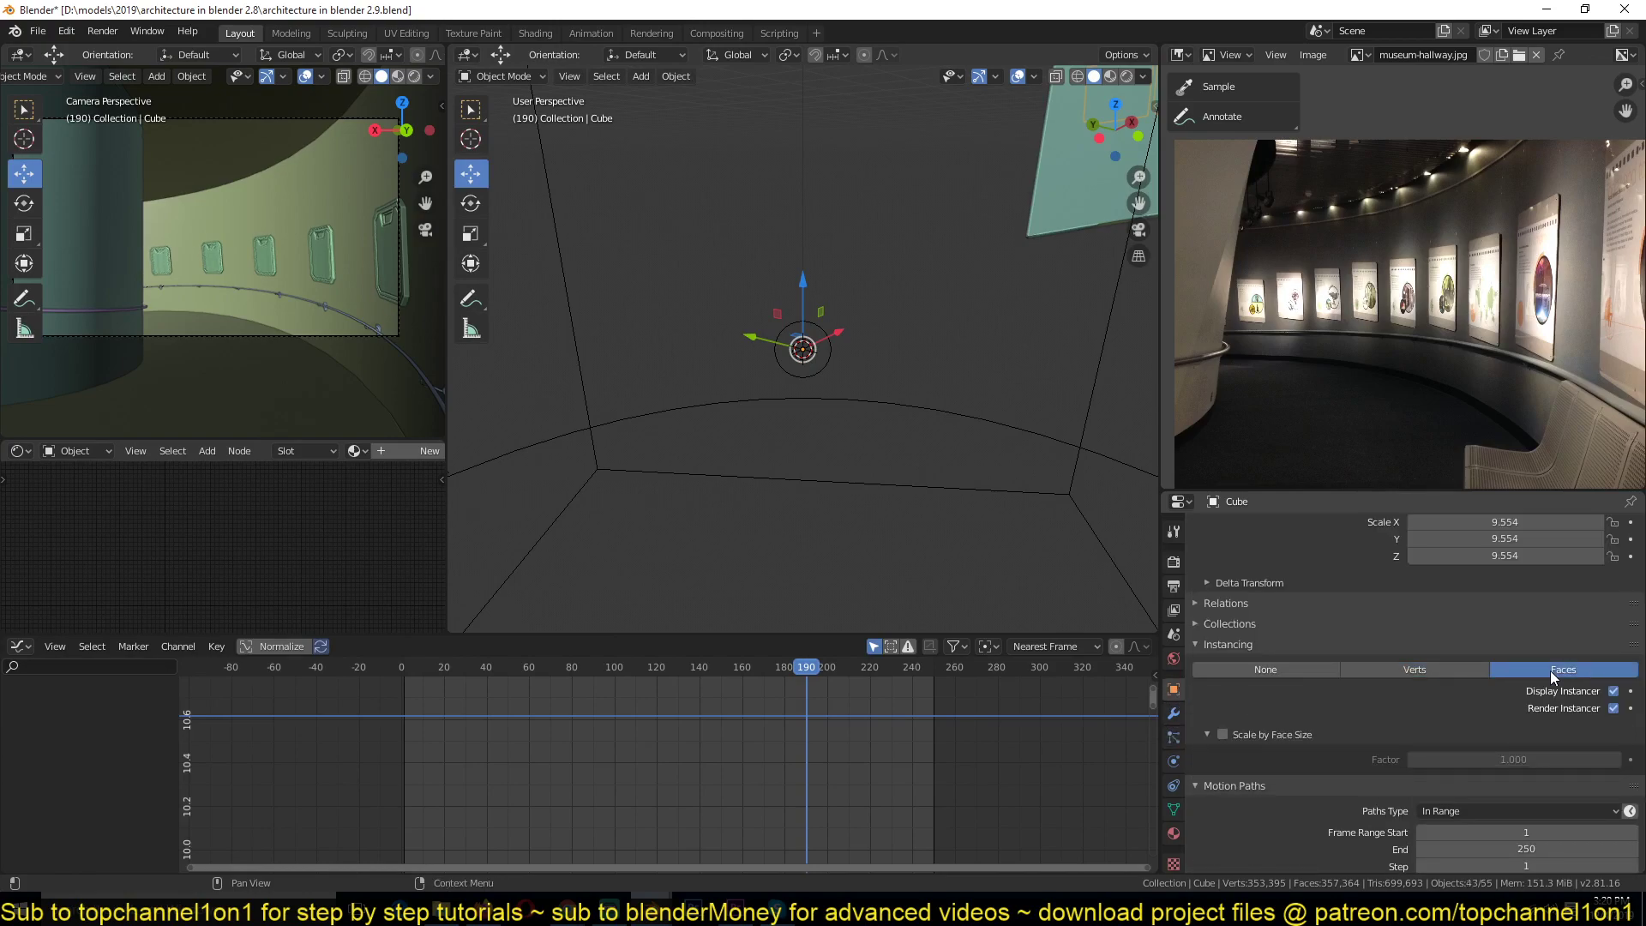
- Delete all faces of the base cube except one side face, so each array copy carries a single light
key(Tab)
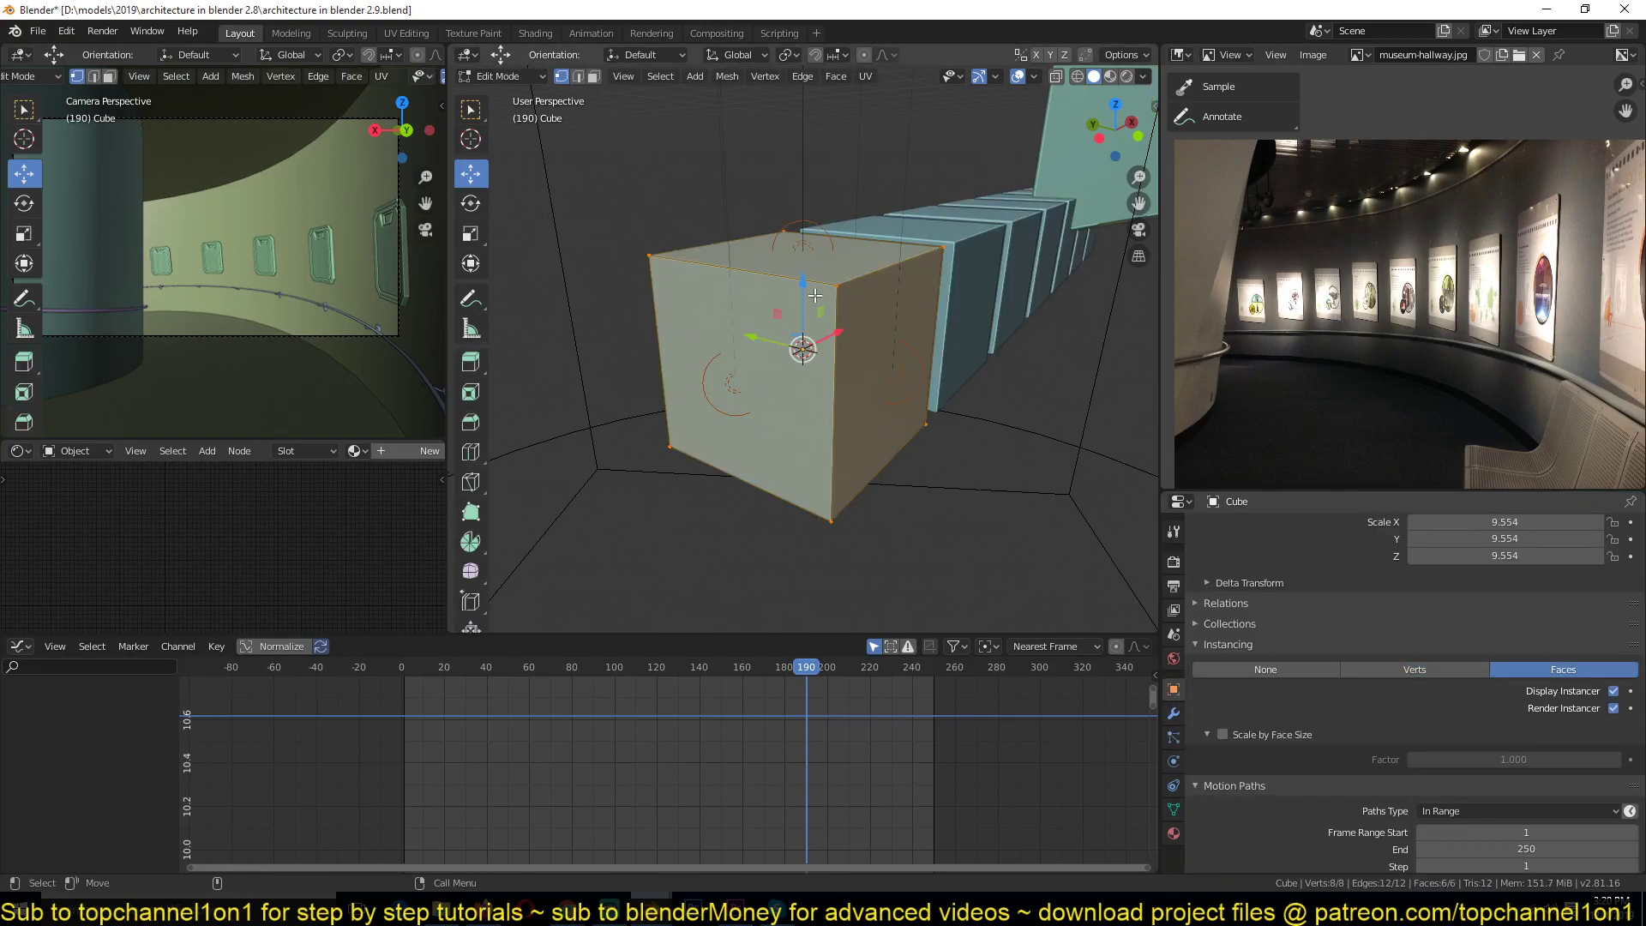
key(3)
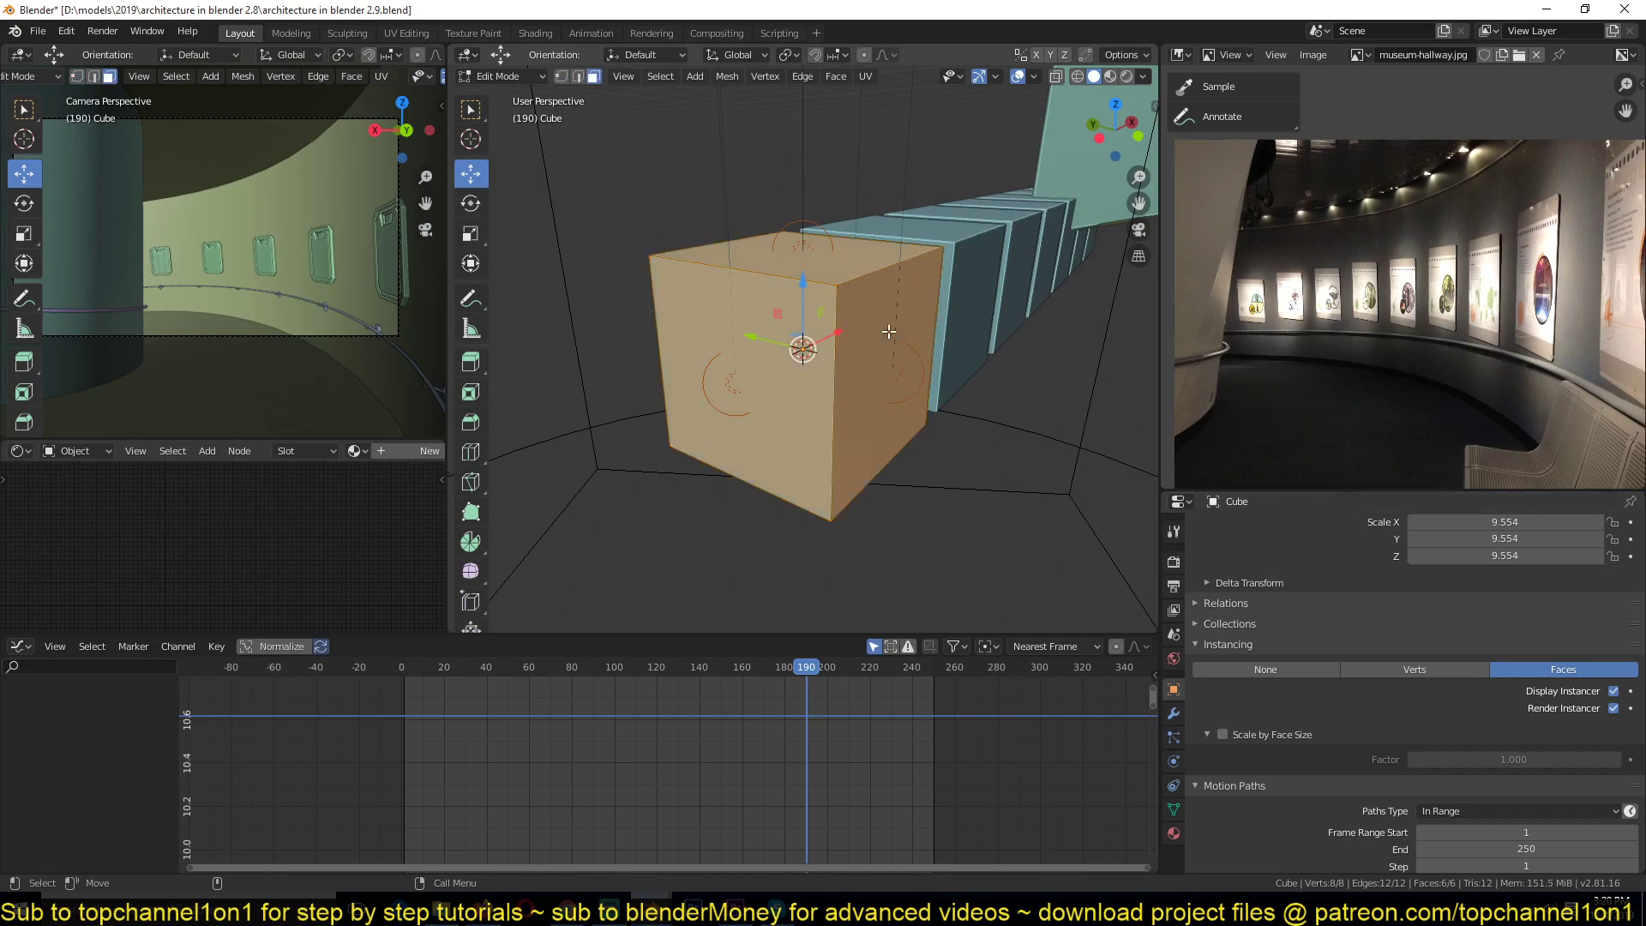
click(883, 312)
key(x)
click(873, 302)
key(Tab)
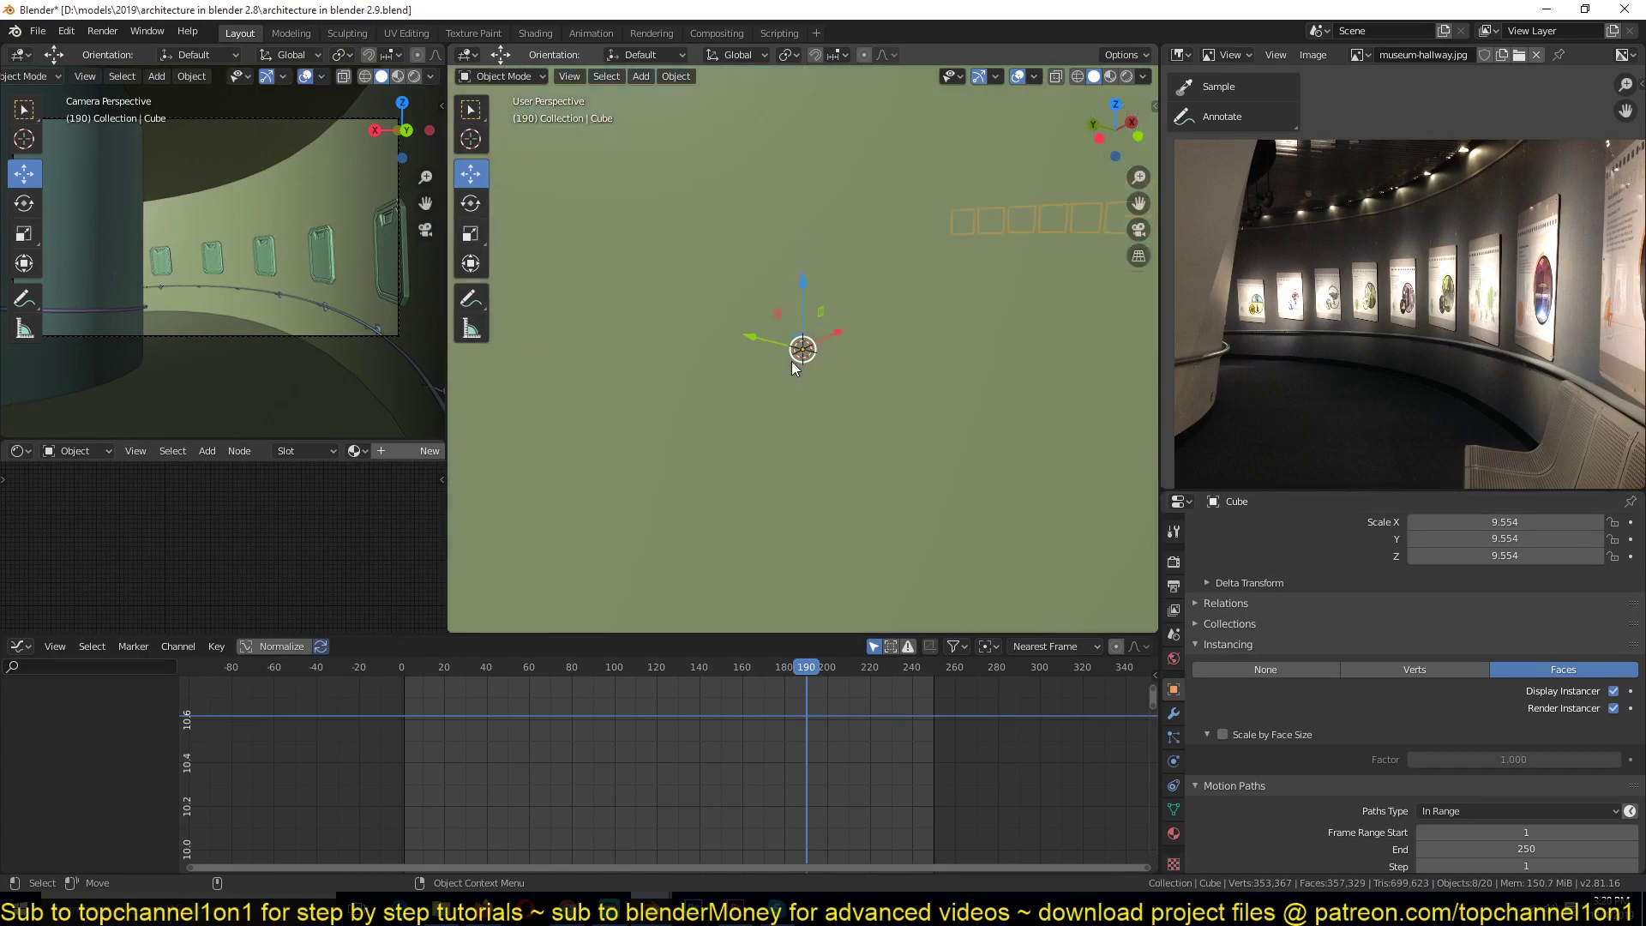
- Raise the arrayed face row along Z from the rail to near the ceiling, above the picture frames
key(KP_0)
scroll(793, 375, down, 2)
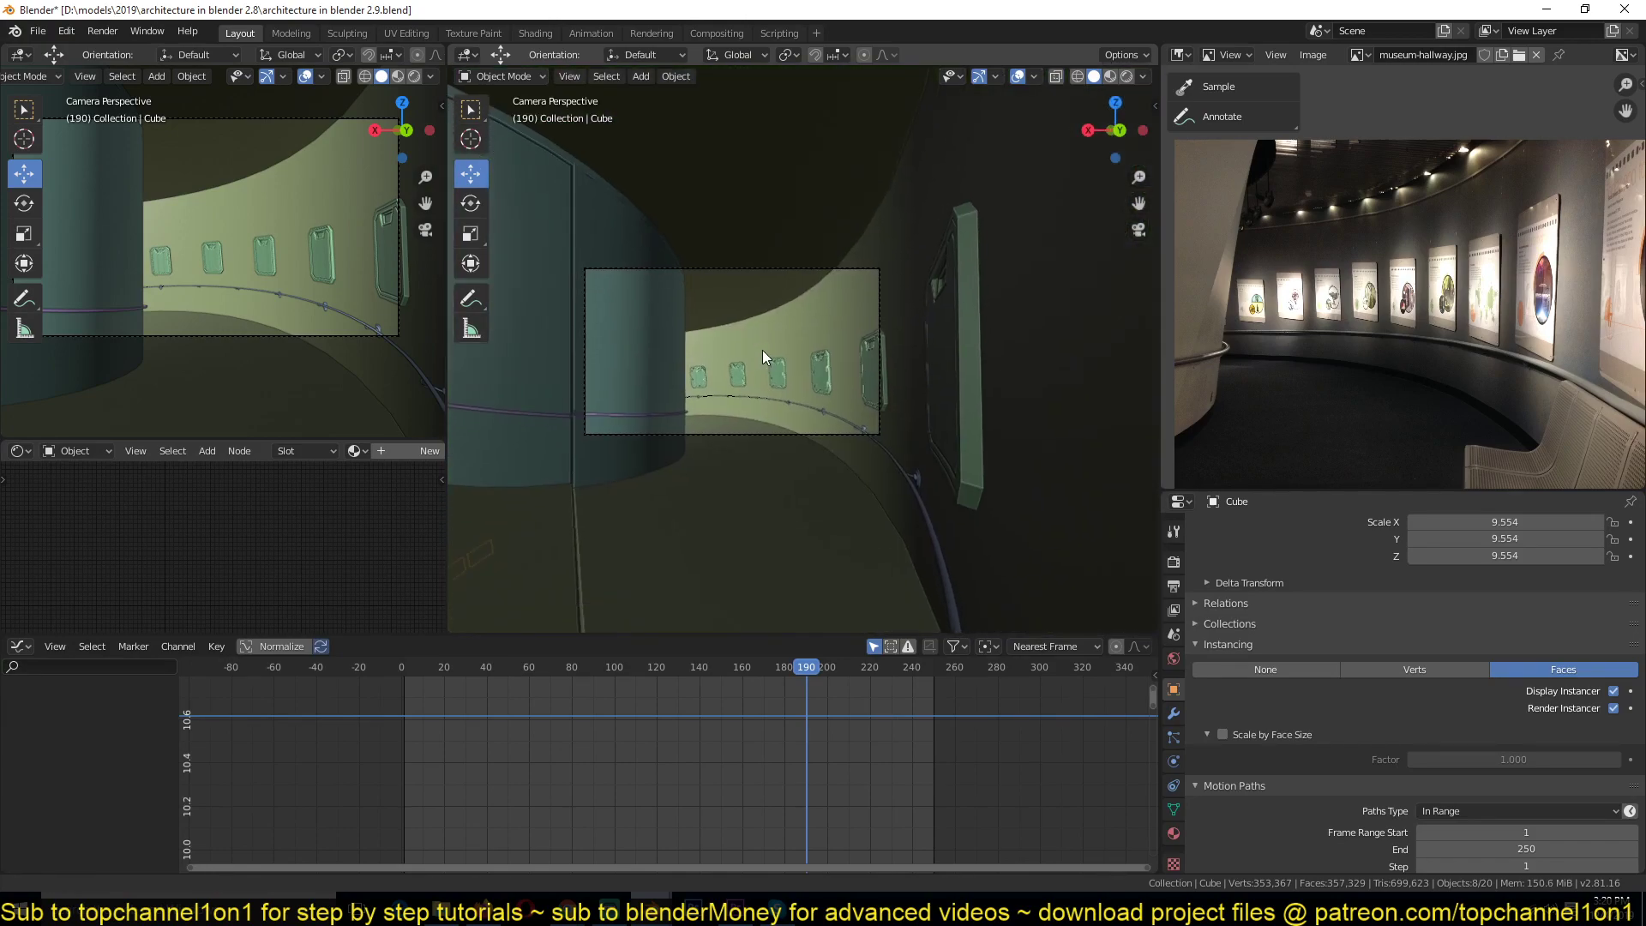
middle_drag(698, 369, 532, 482)
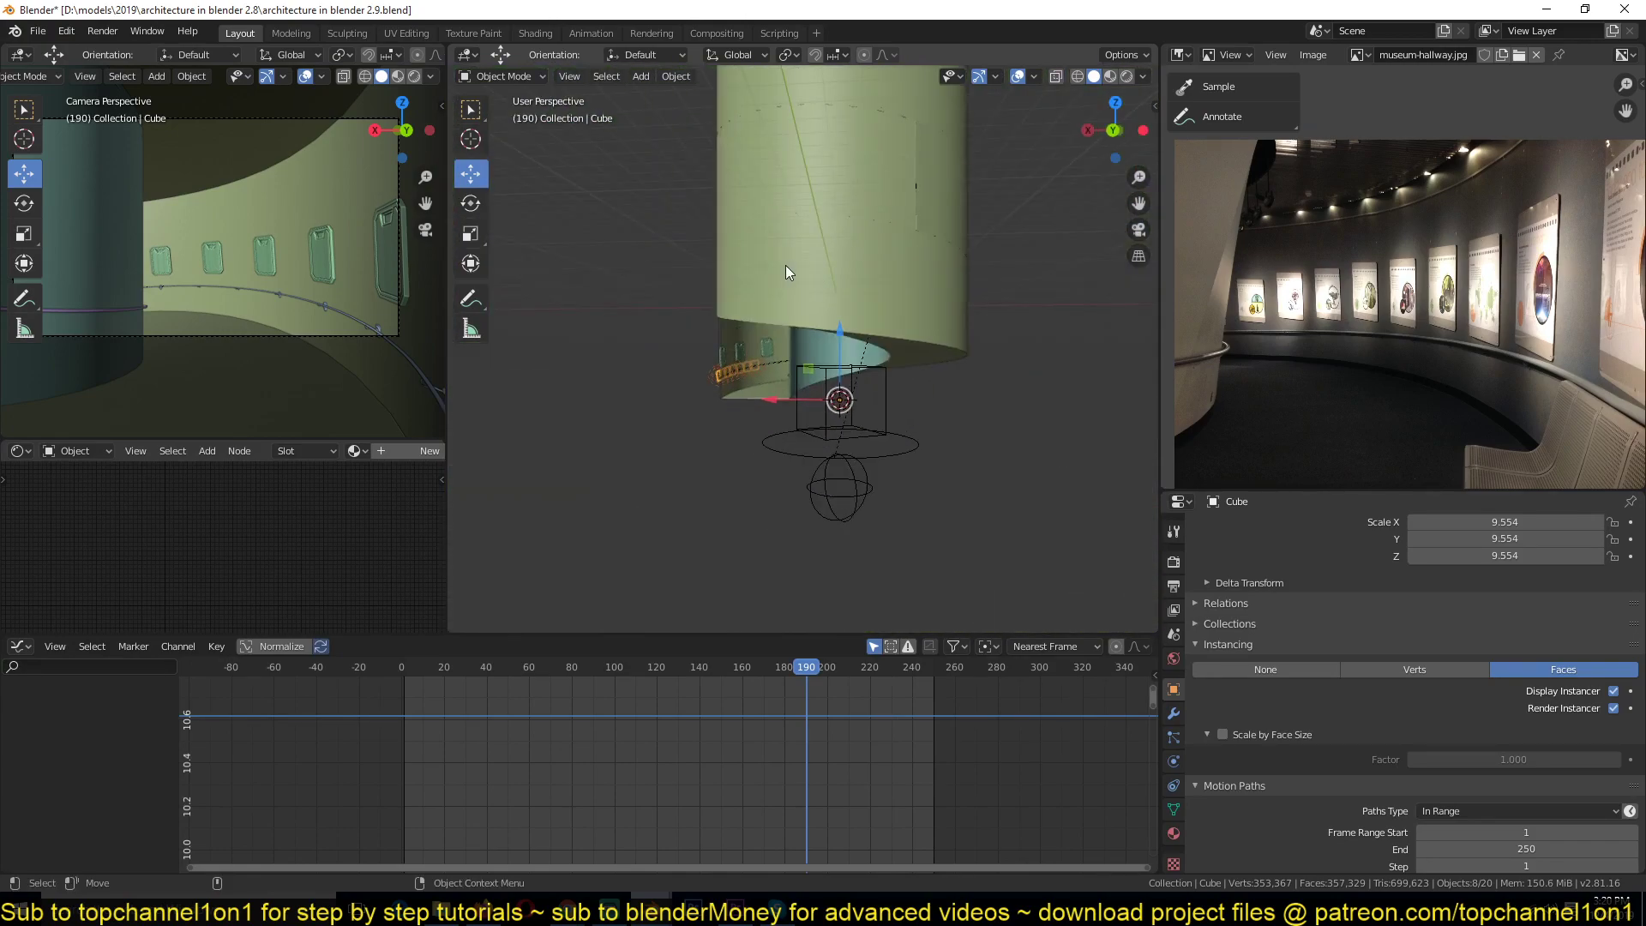
middle_drag(667, 461, 726, 438)
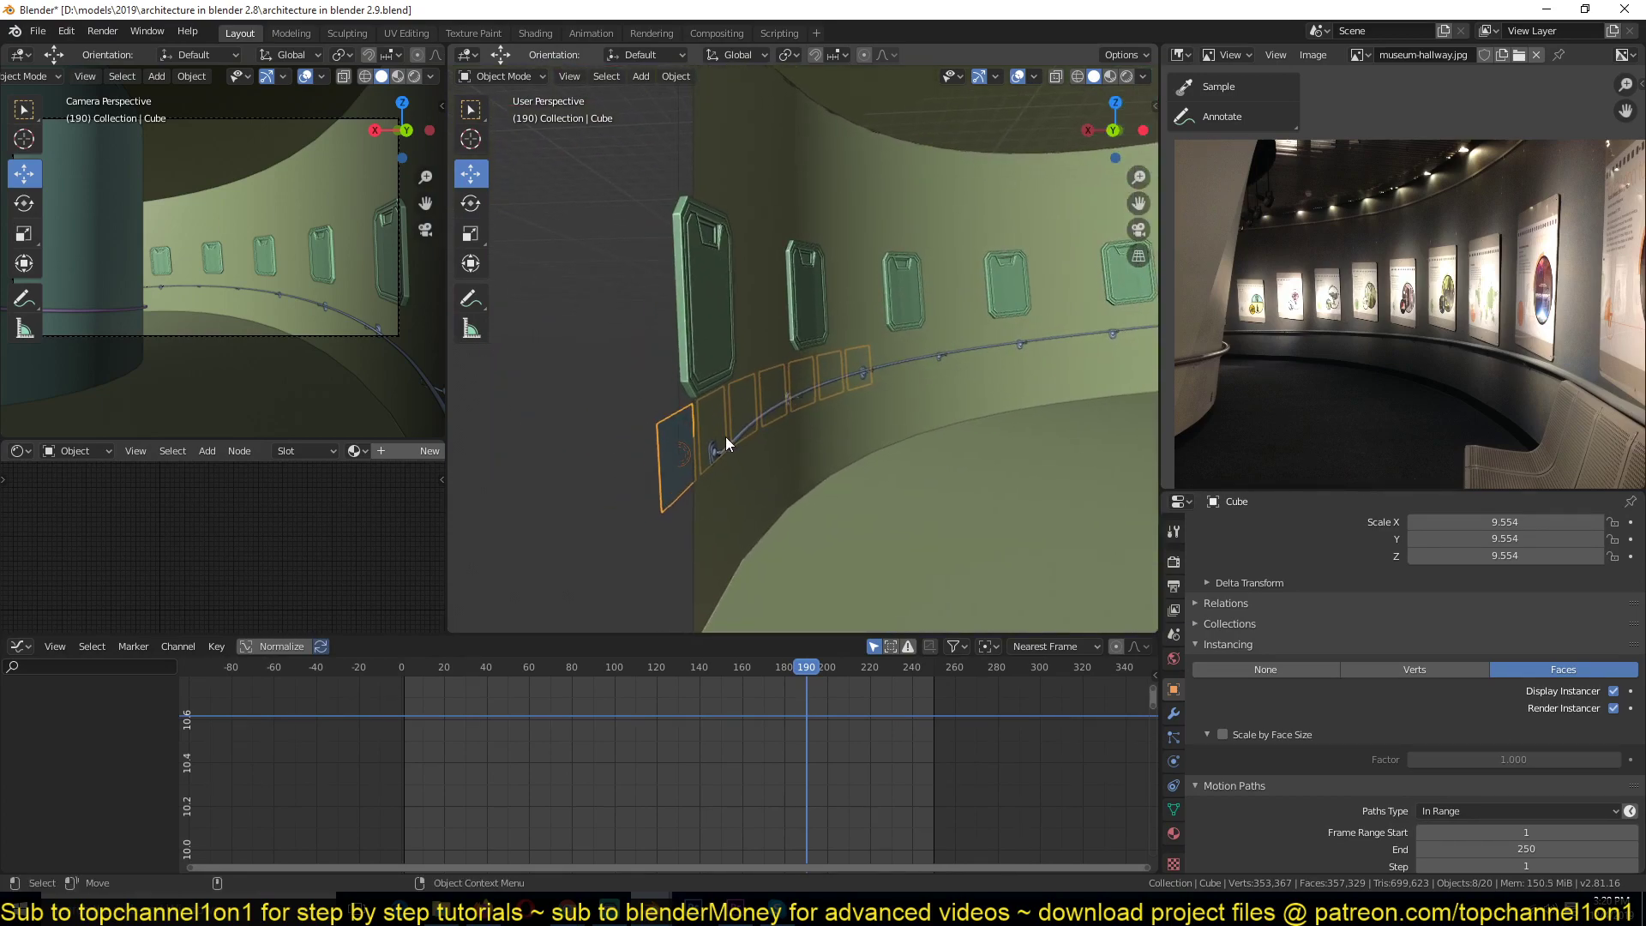
key(g)
key(z)
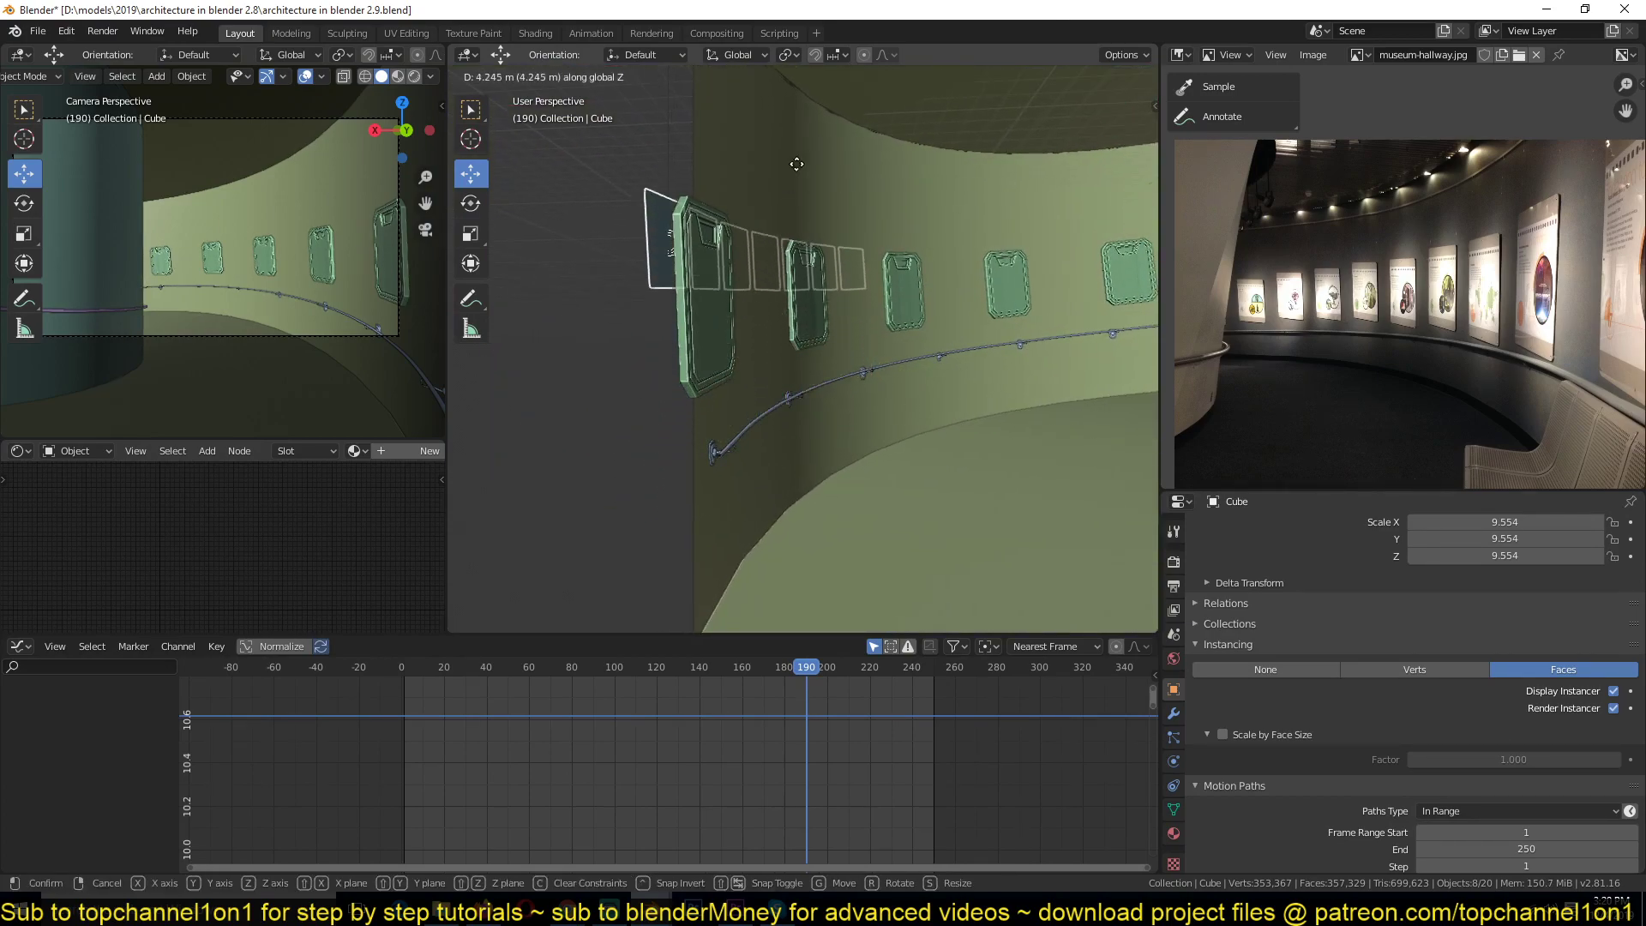
click(889, 375)
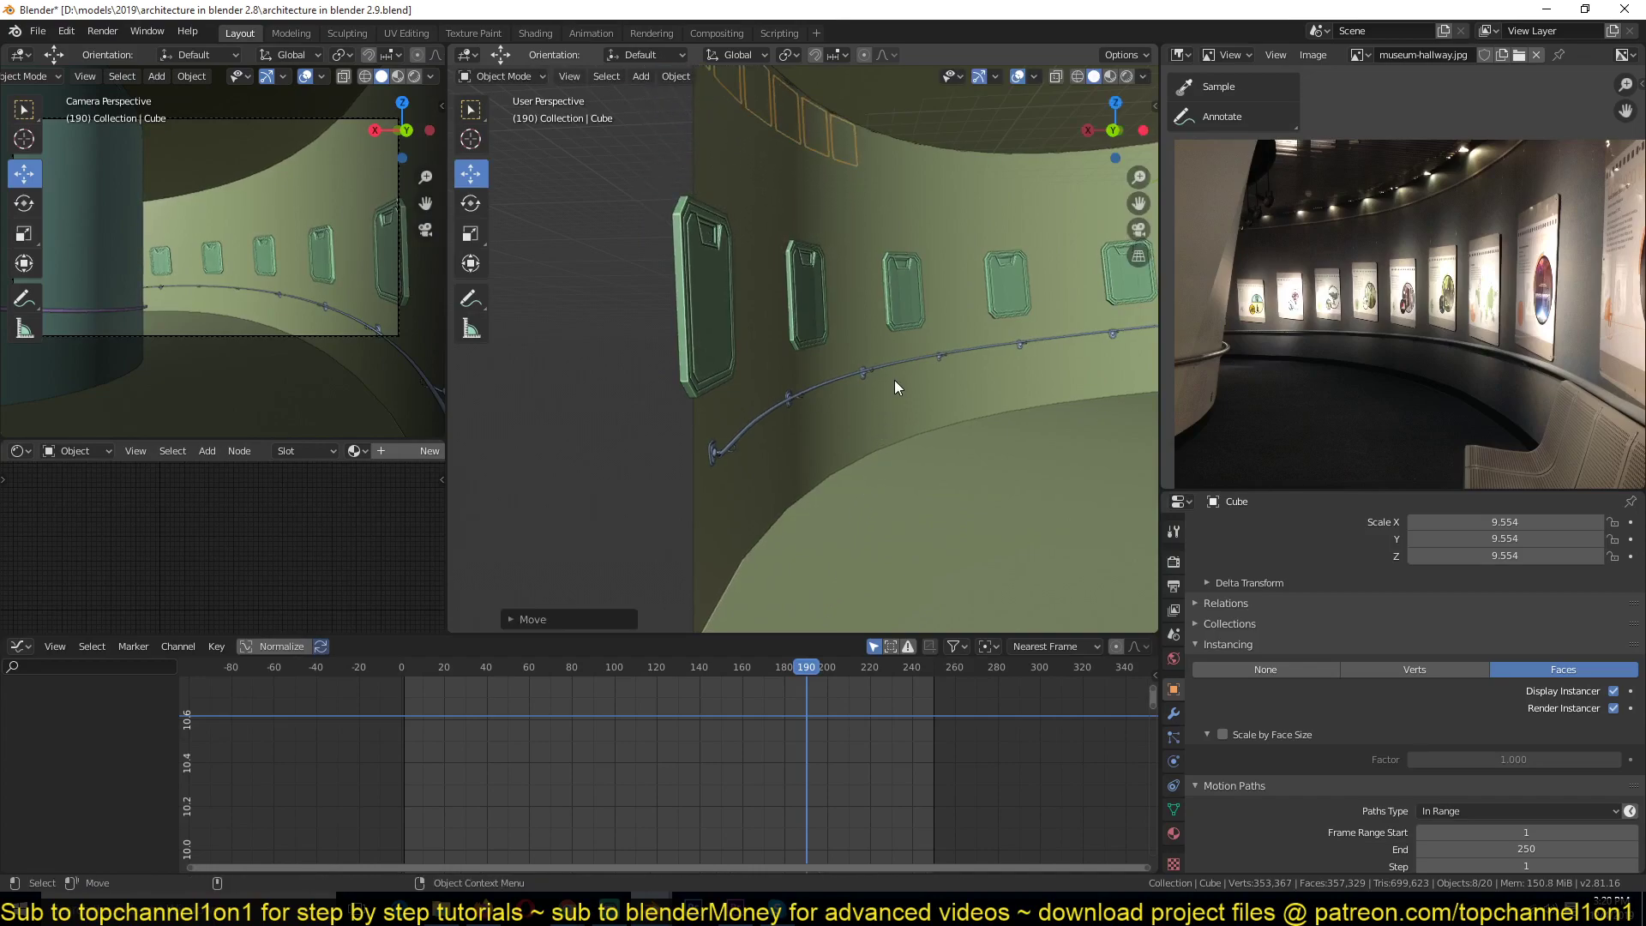
- Shift the raised face row along the global Y axis to adjust its position beside the hallway wall
middle_drag(890, 378, 876, 320)
key(g)
key(y)
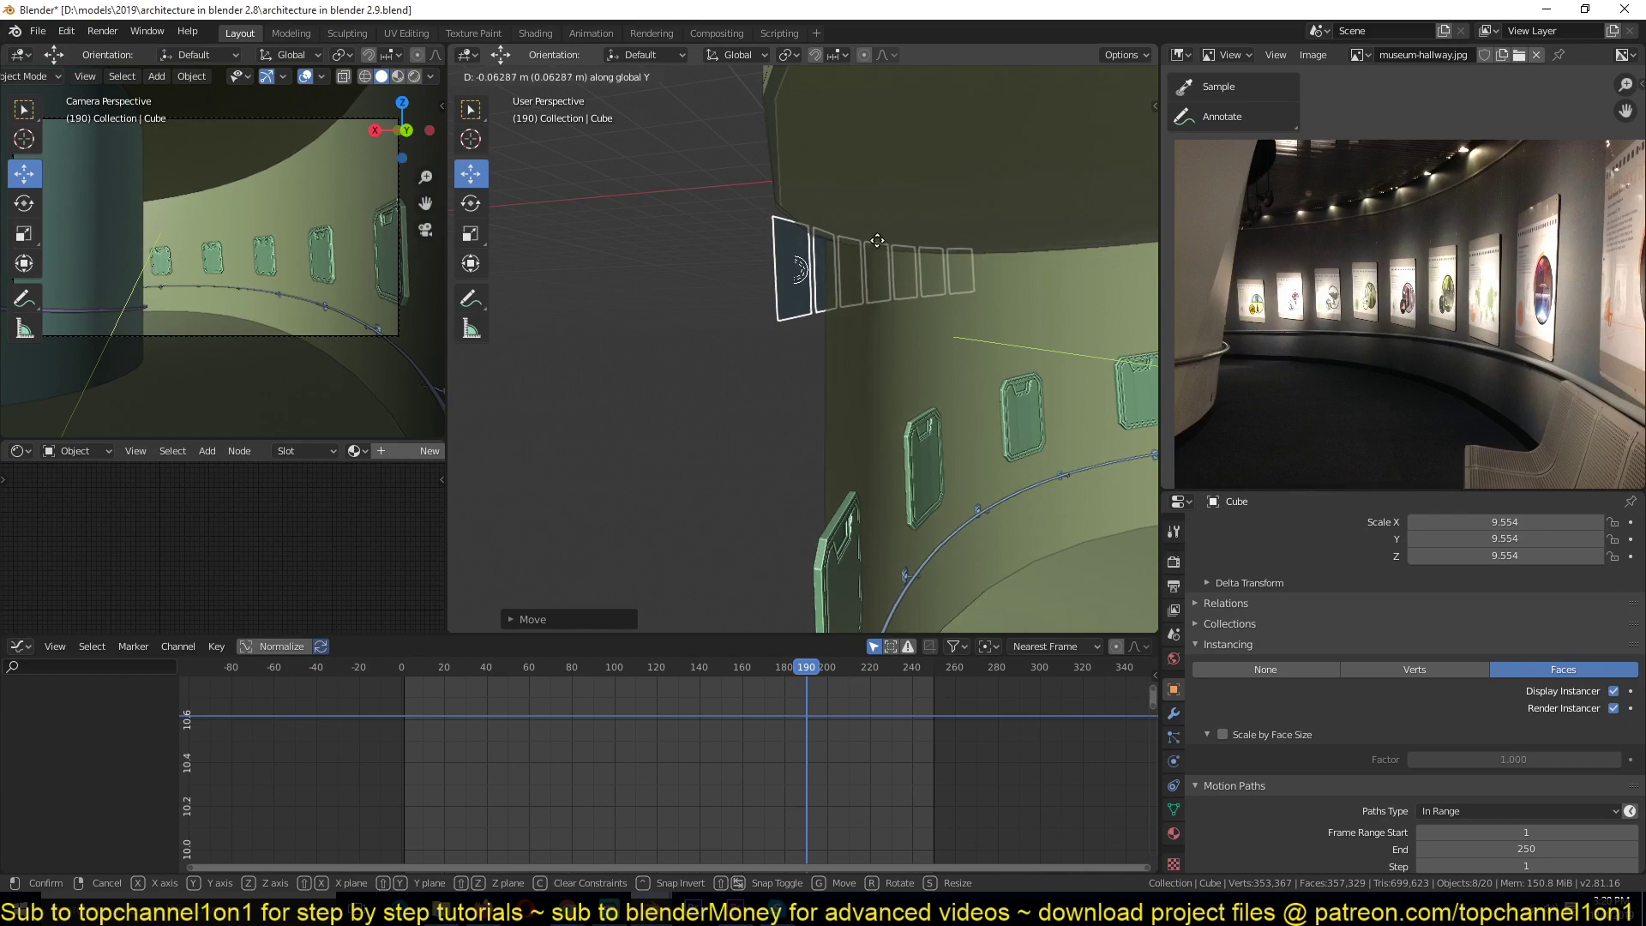
click(791, 97)
middle_drag(794, 615, 703, 415)
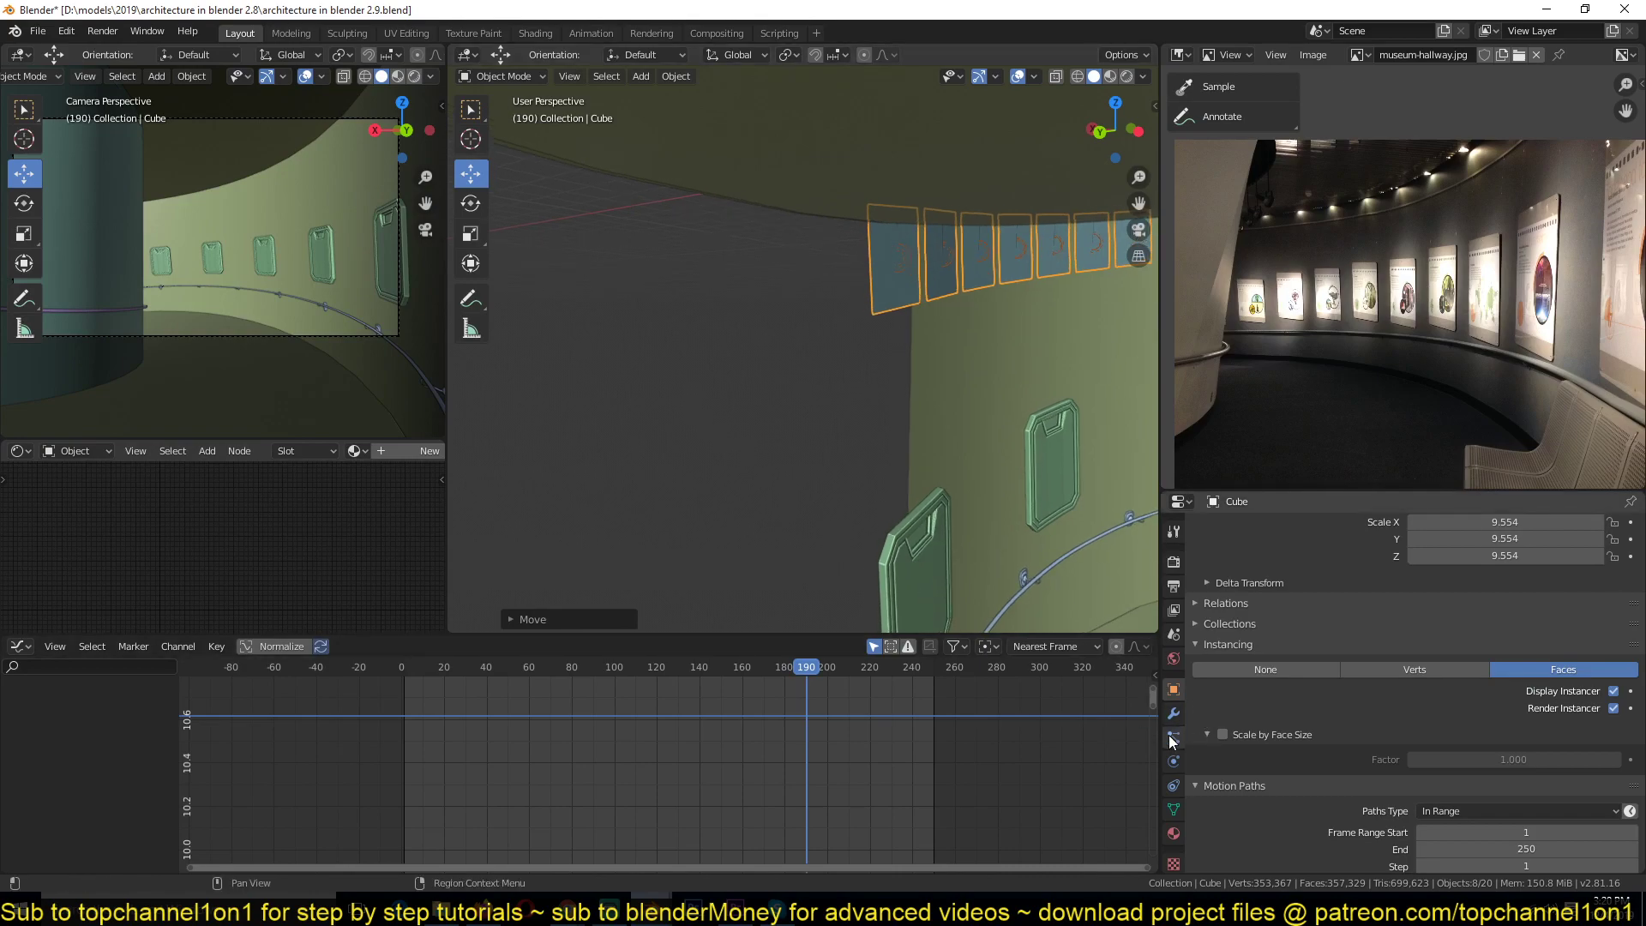
- Show the cube's modifiers and set the current frame to 28 so the camera faces the light row
click(1173, 714)
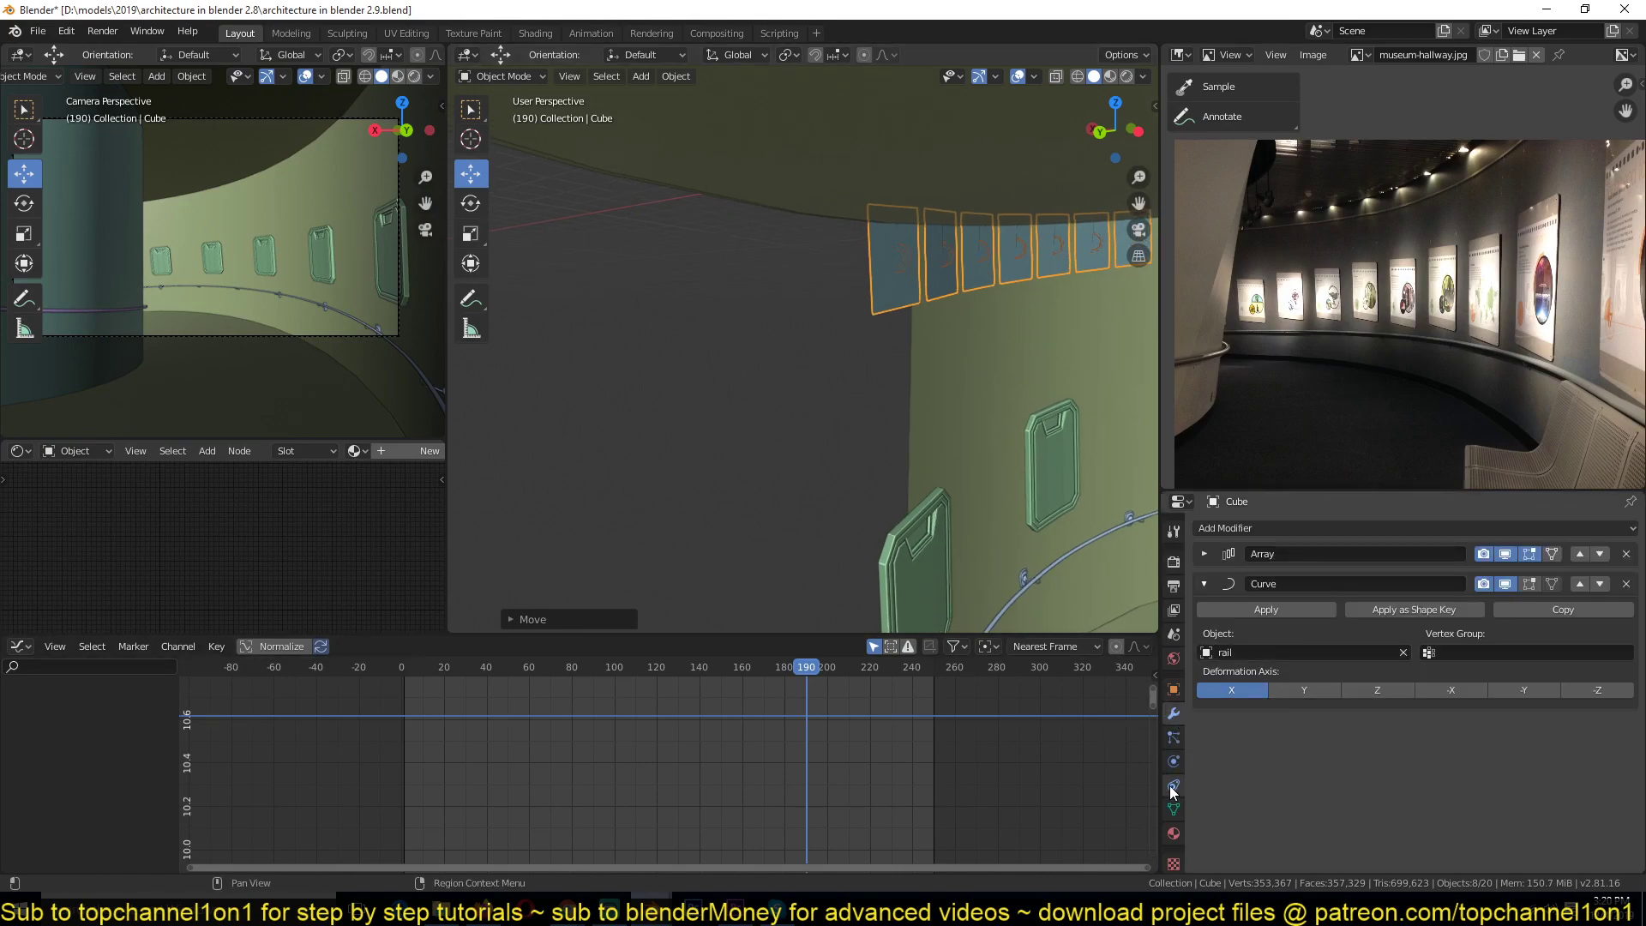
middle_drag(827, 223, 727, 238)
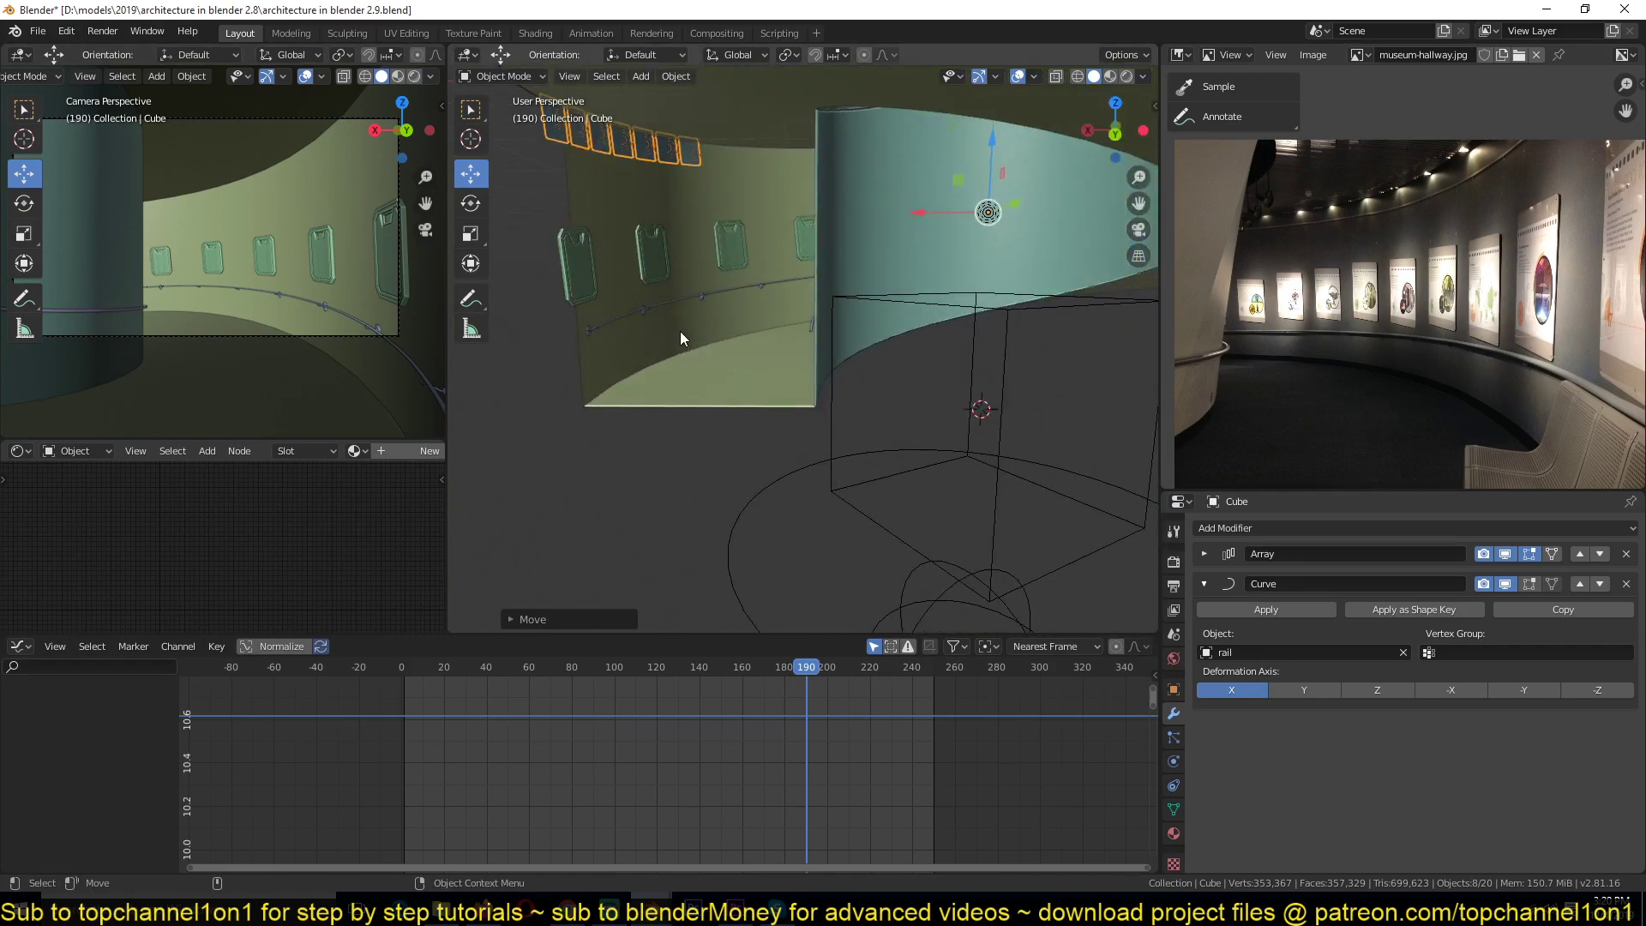
middle_drag(680, 331, 732, 468)
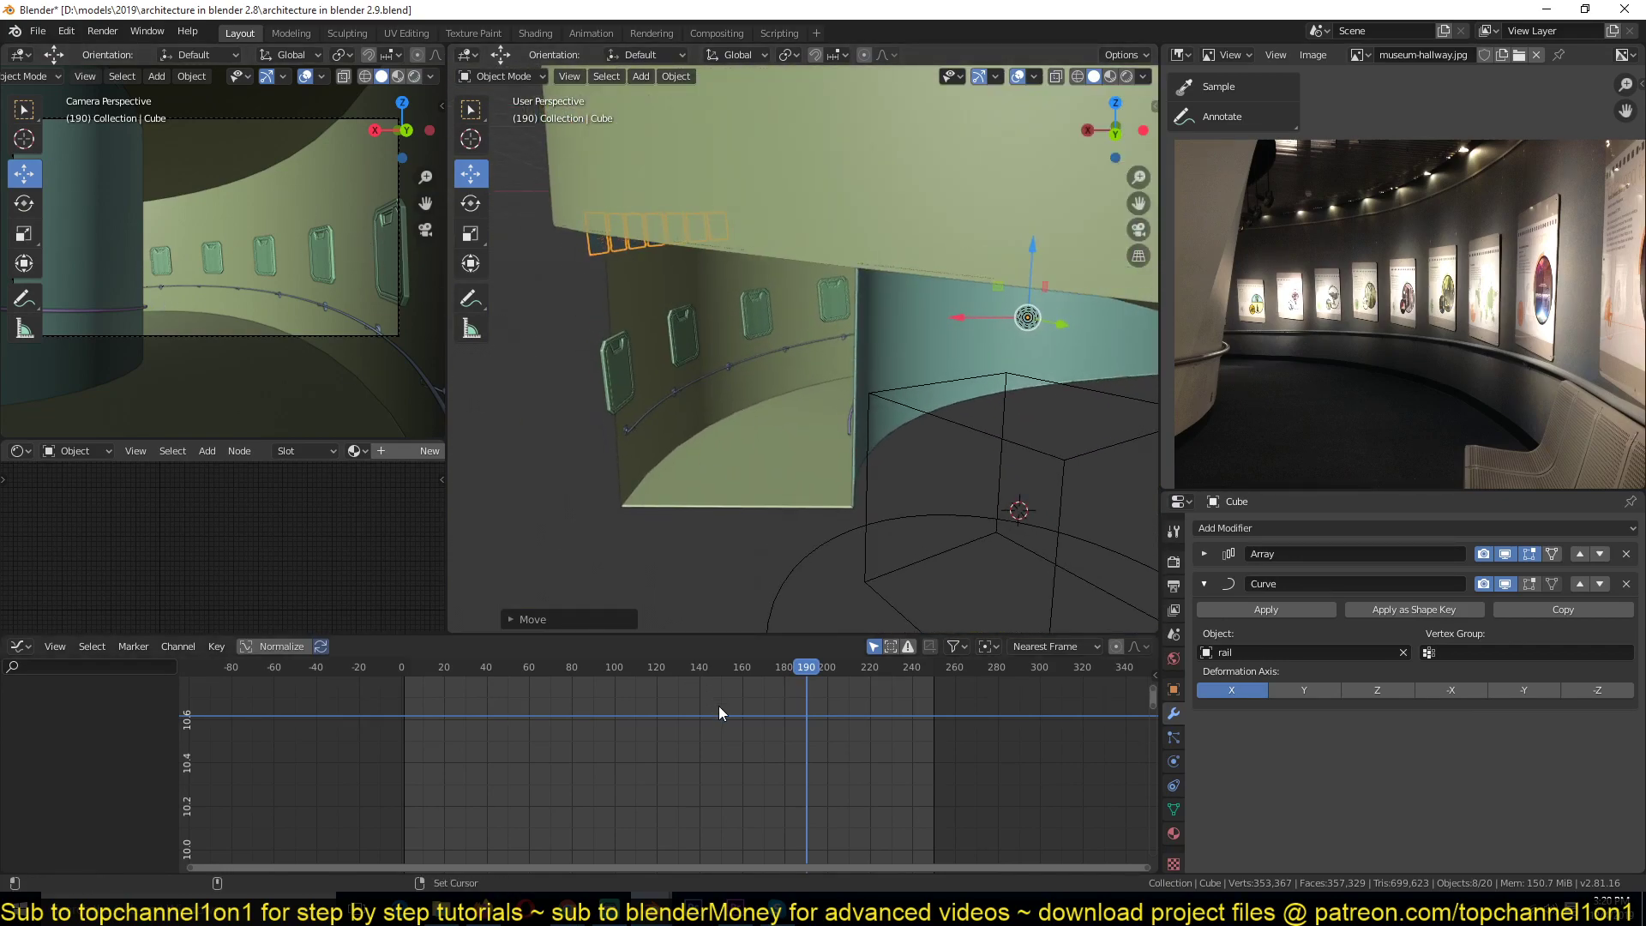
right_drag(720, 707, 459, 696)
middle_drag(614, 355, 677, 426)
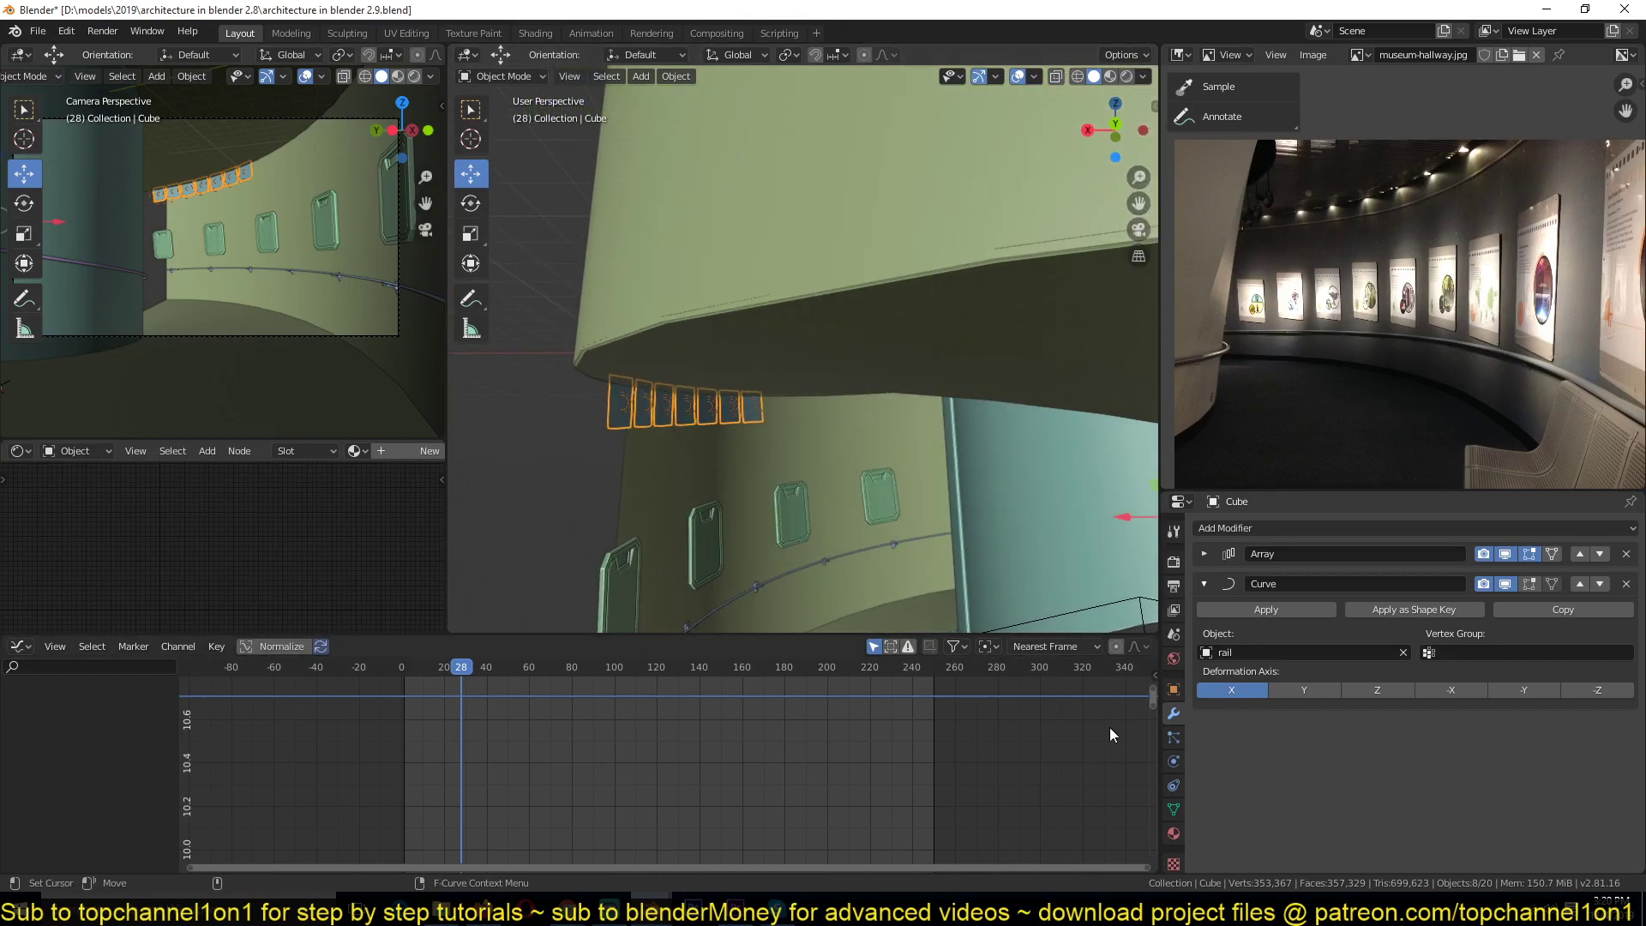
- Select the original point light at the cube's origin and change its light type to Spot
middle_drag(826, 486, 990, 532)
key(alt+a)
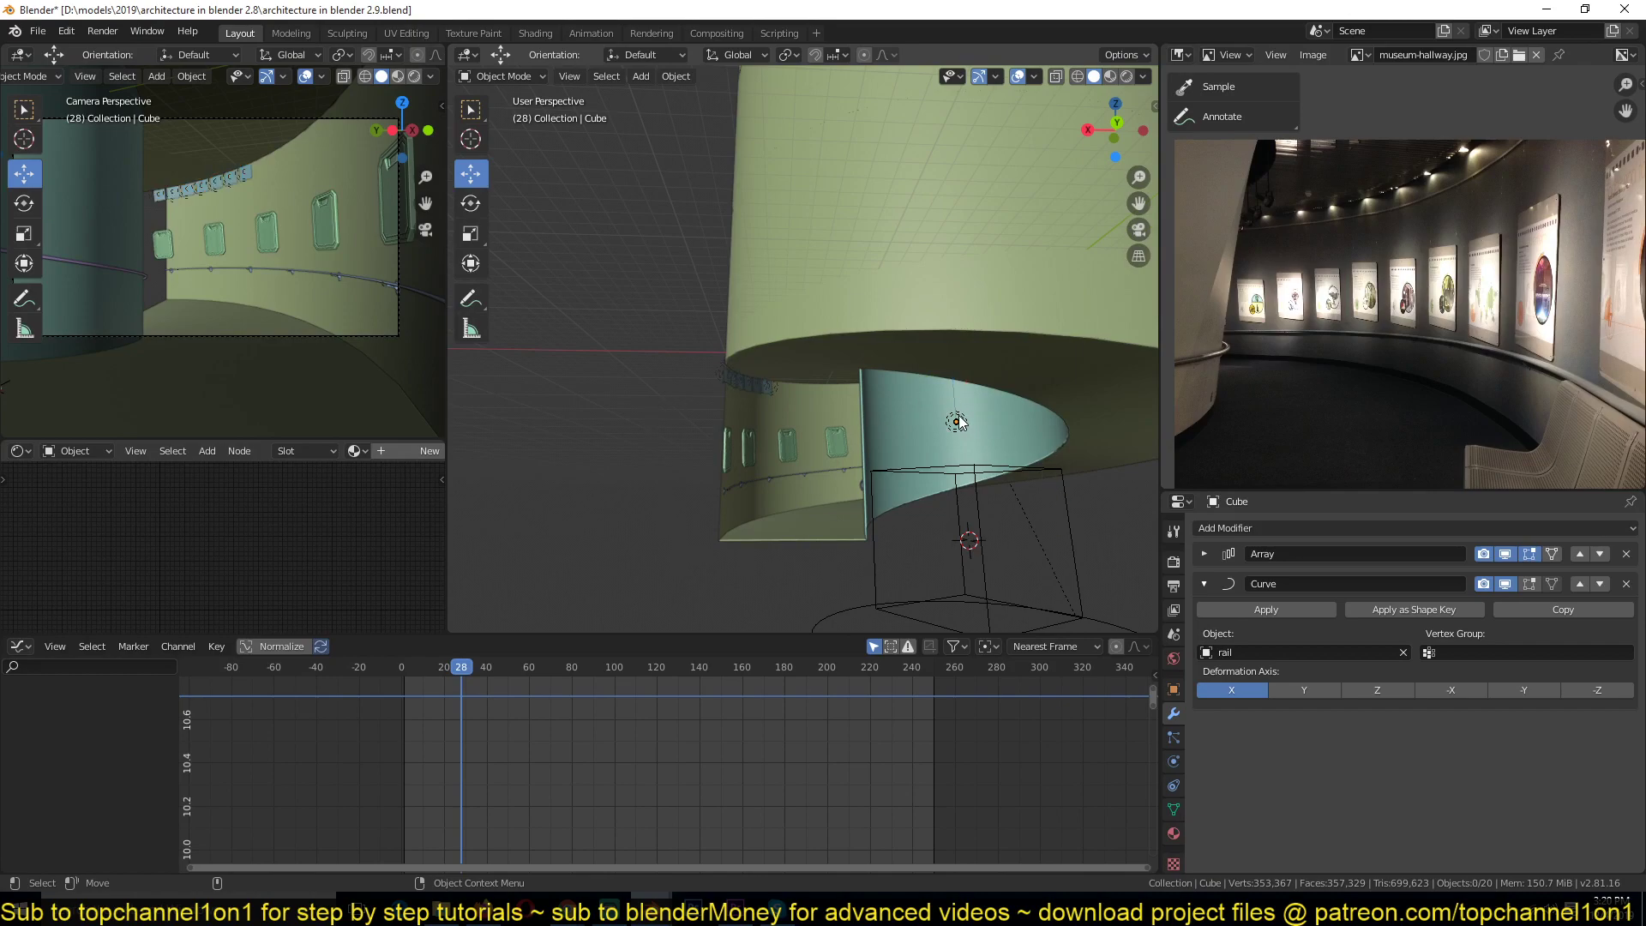
click(957, 421)
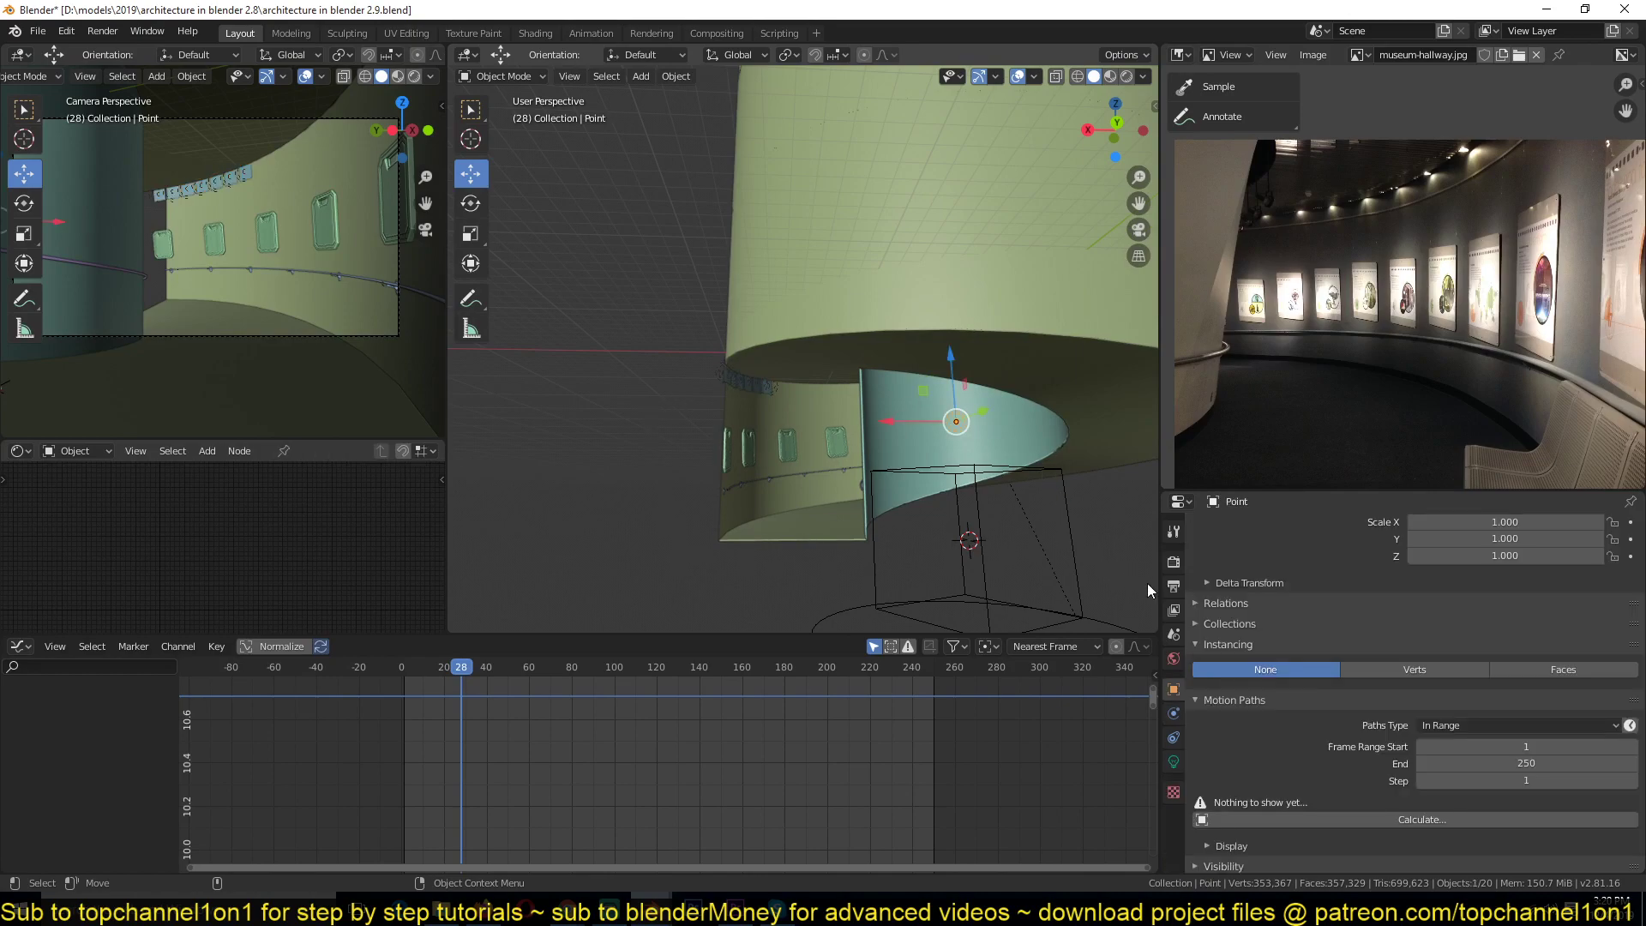
click(1173, 763)
click(1458, 599)
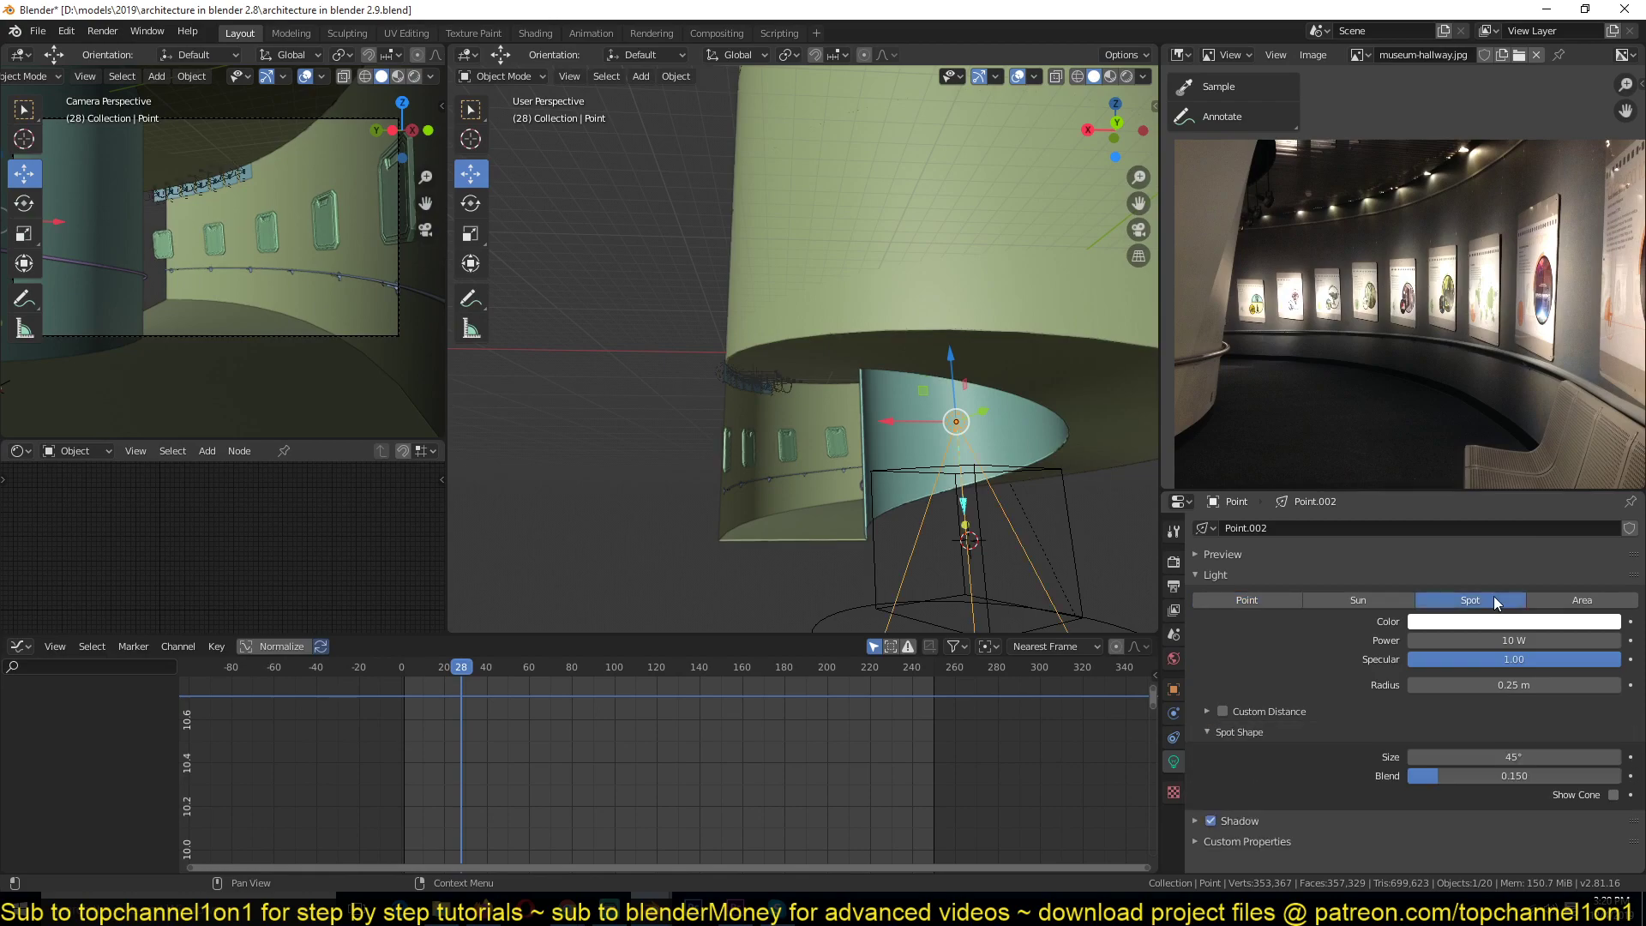
- Select the arrayed face row below the ceiling that carries the spot light instances
scroll(840, 430, up, 4)
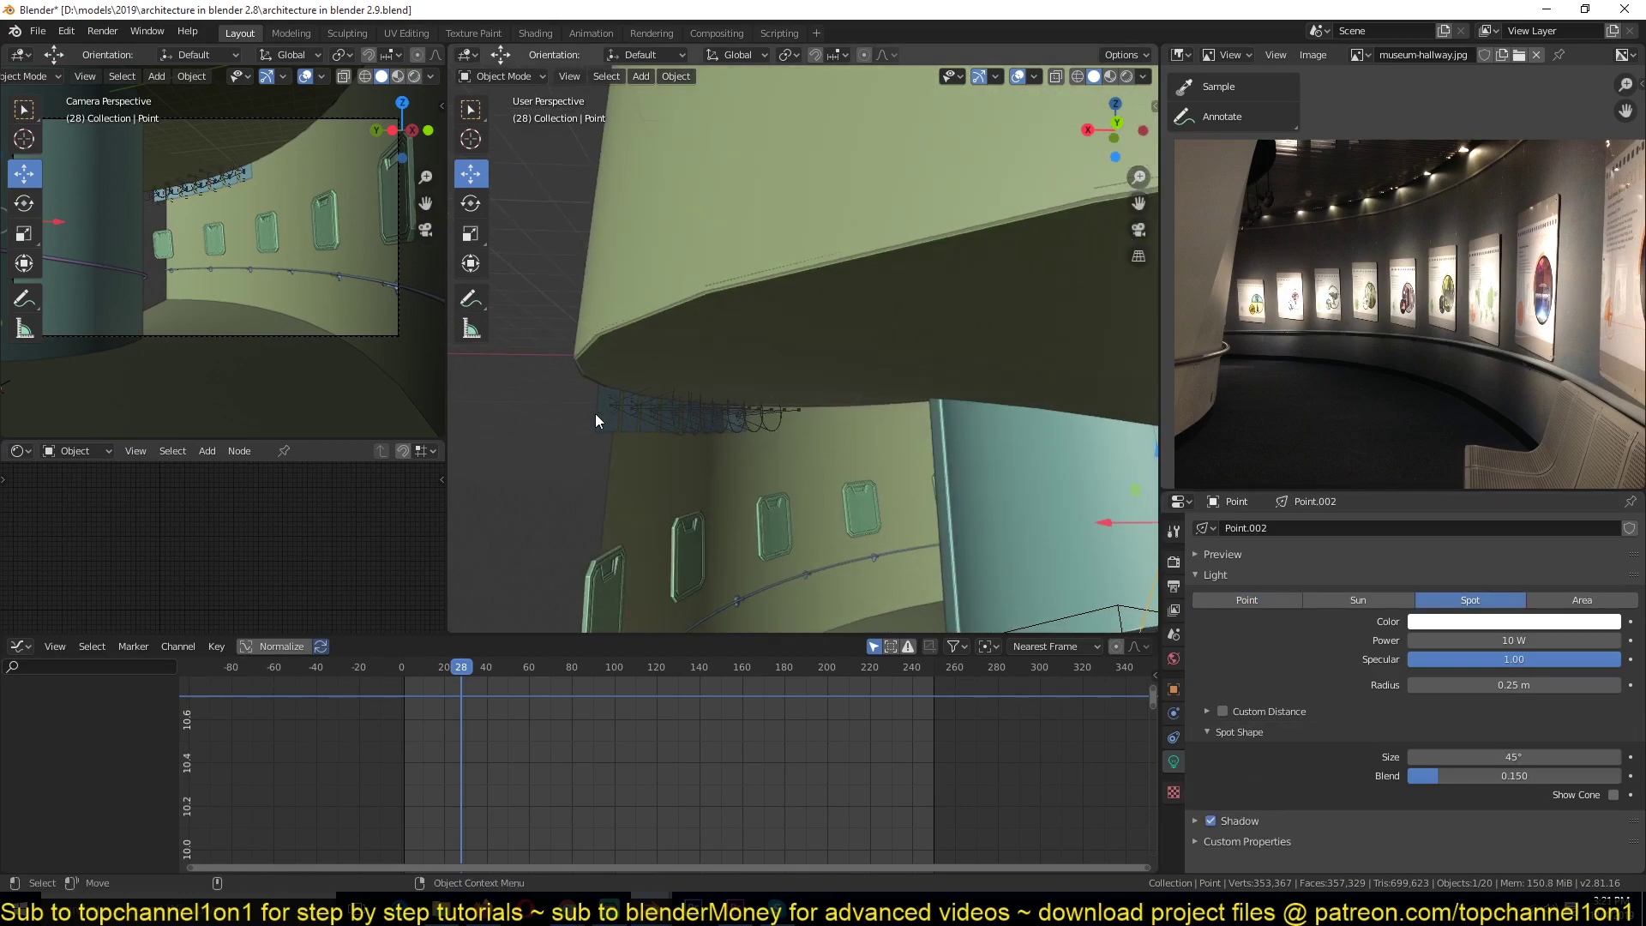
drag(595, 413, 688, 502)
shift+middle_drag(623, 441, 663, 424)
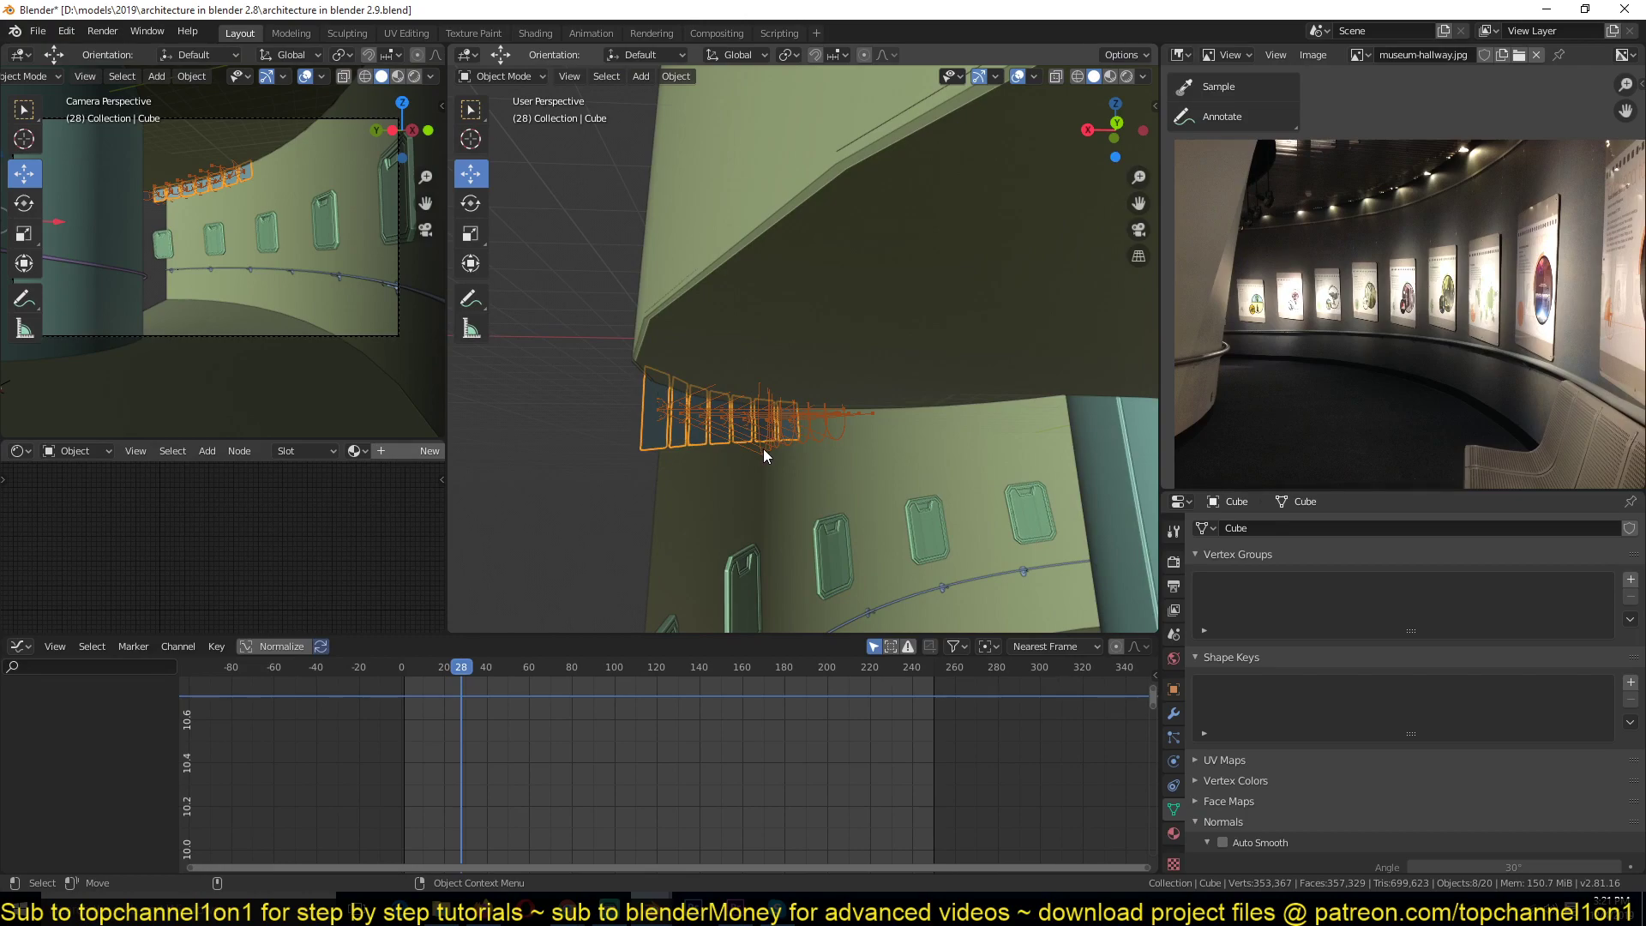
key(r)
key(y)
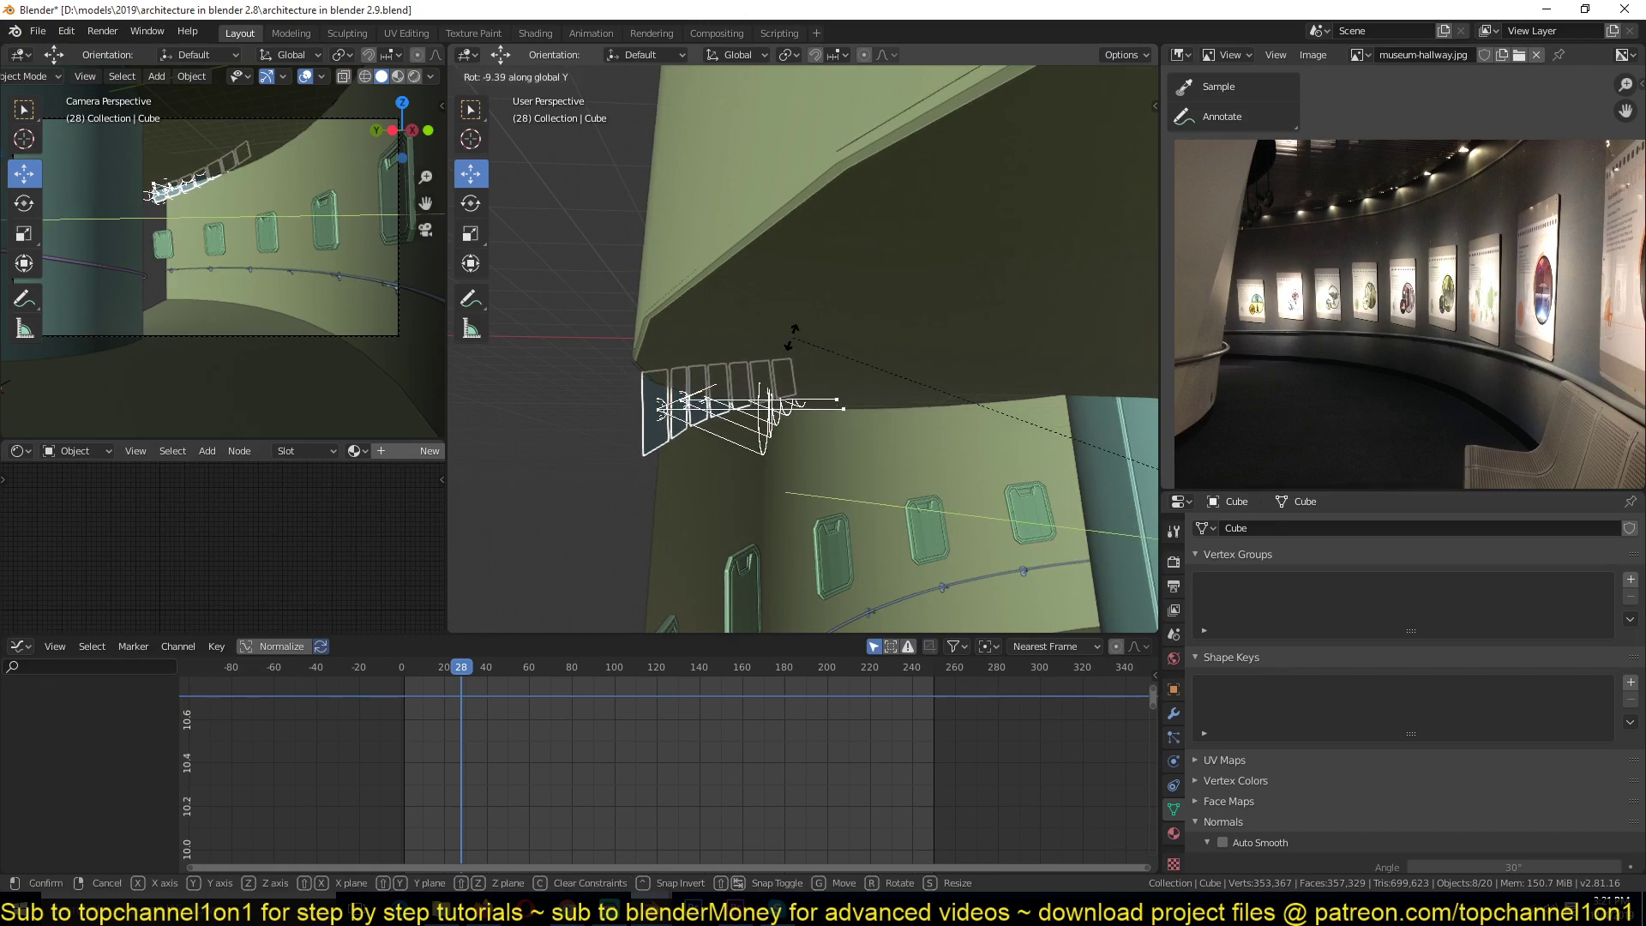
key(x)
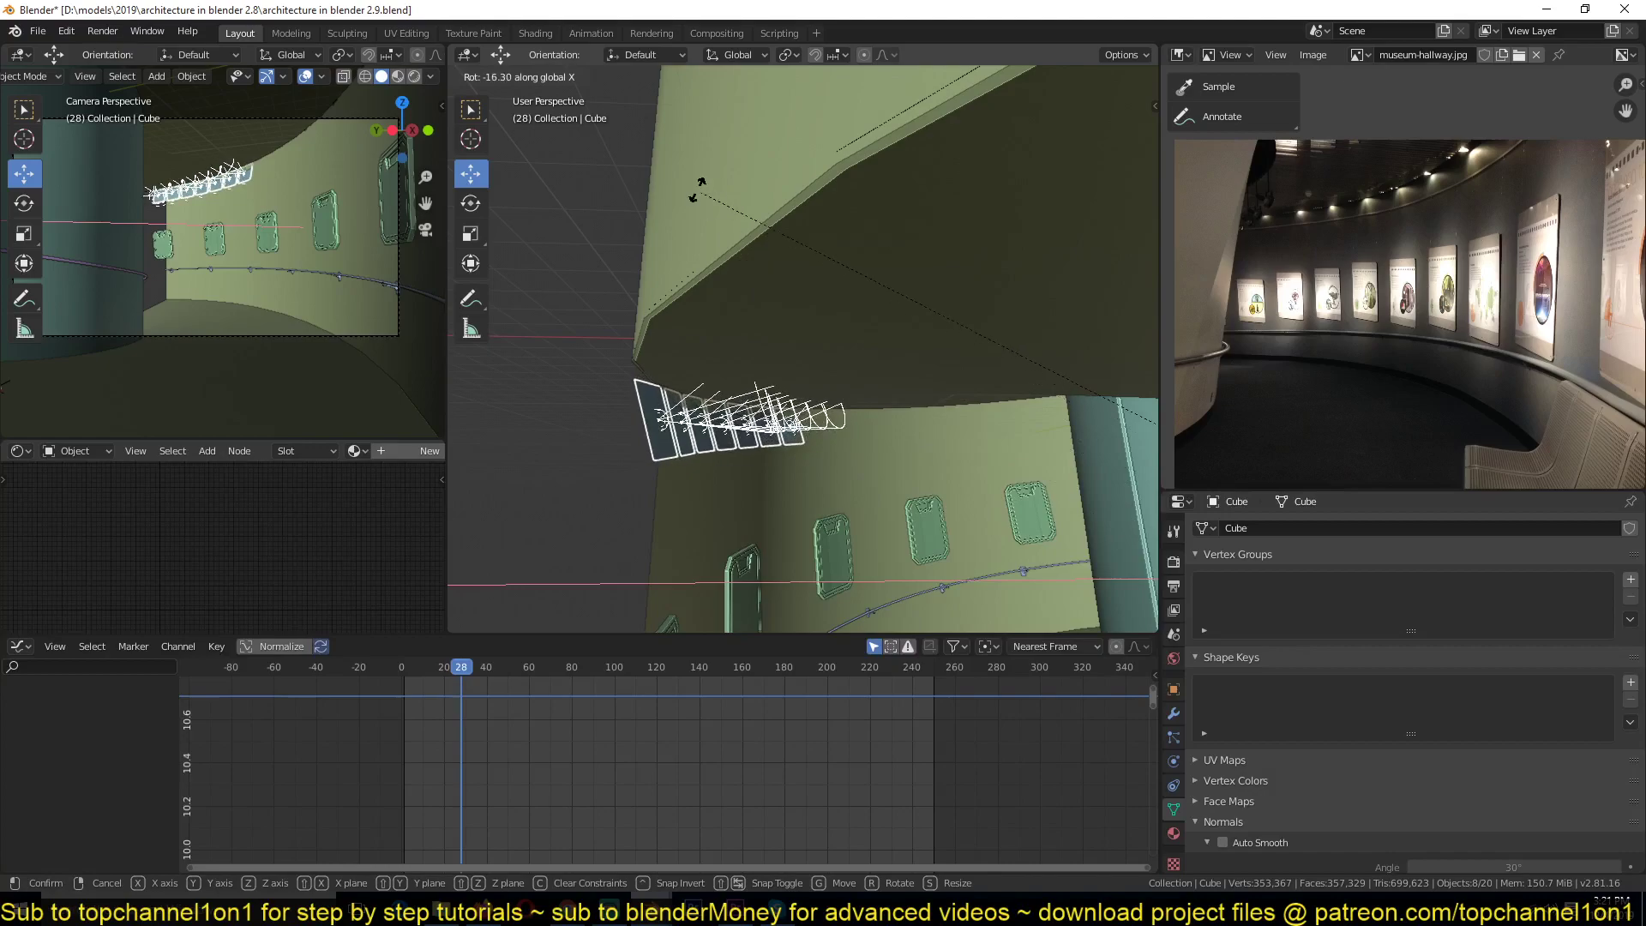
click(695, 184)
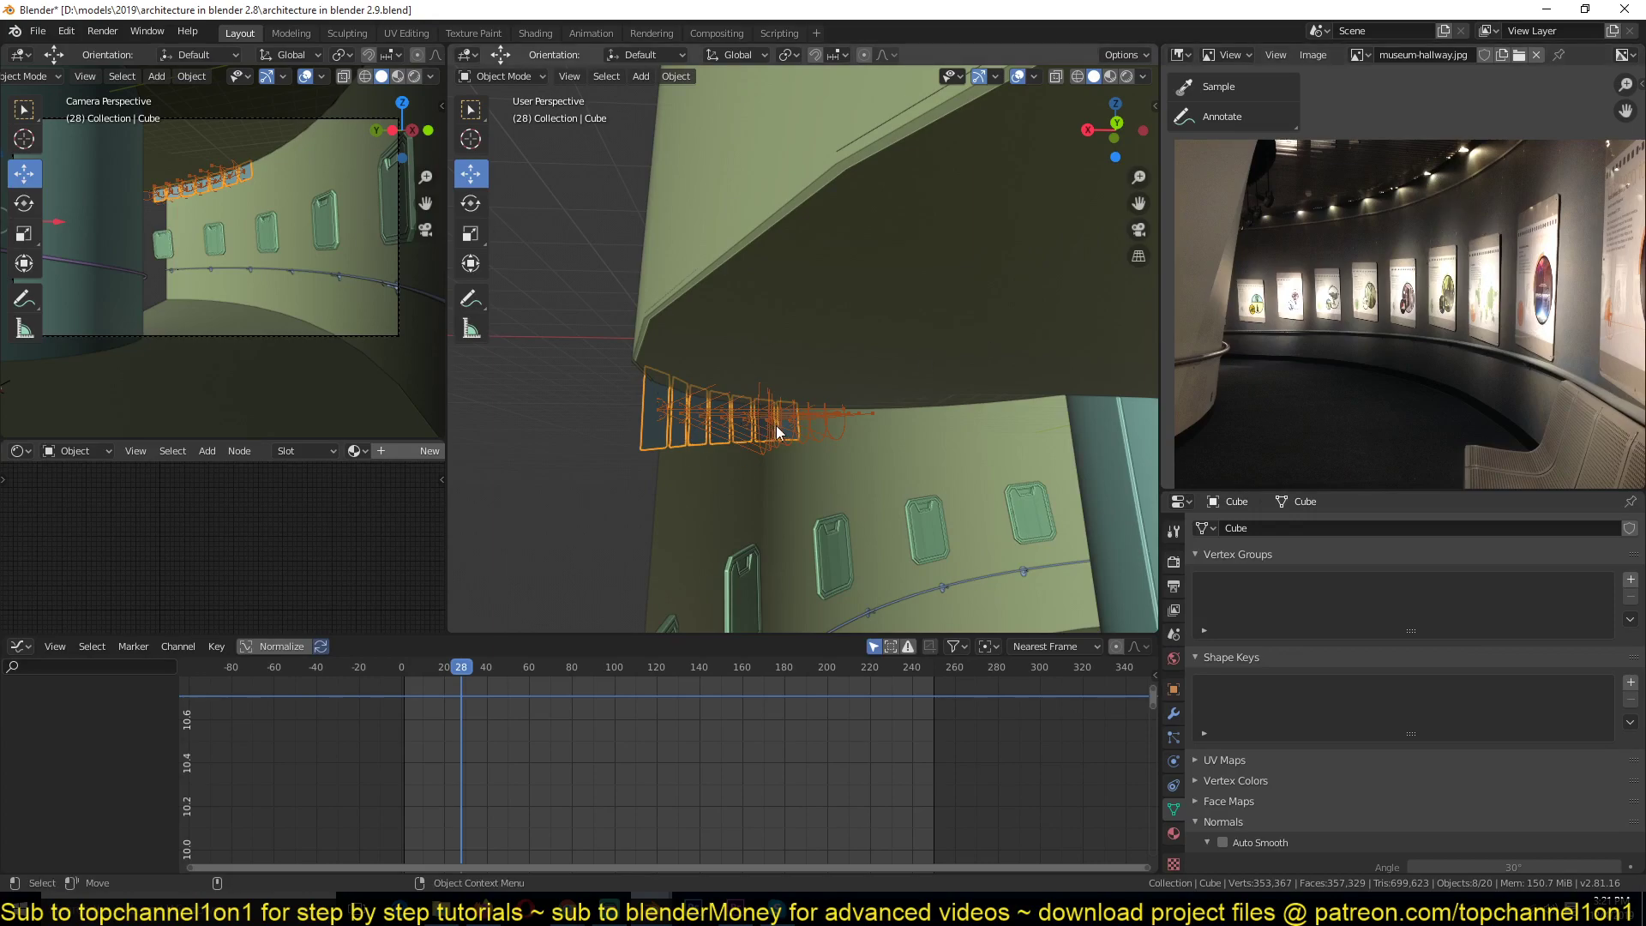
- Rotate the arrayed face row about the X axis so its spot lights tilt downward
key(r)
key(x)
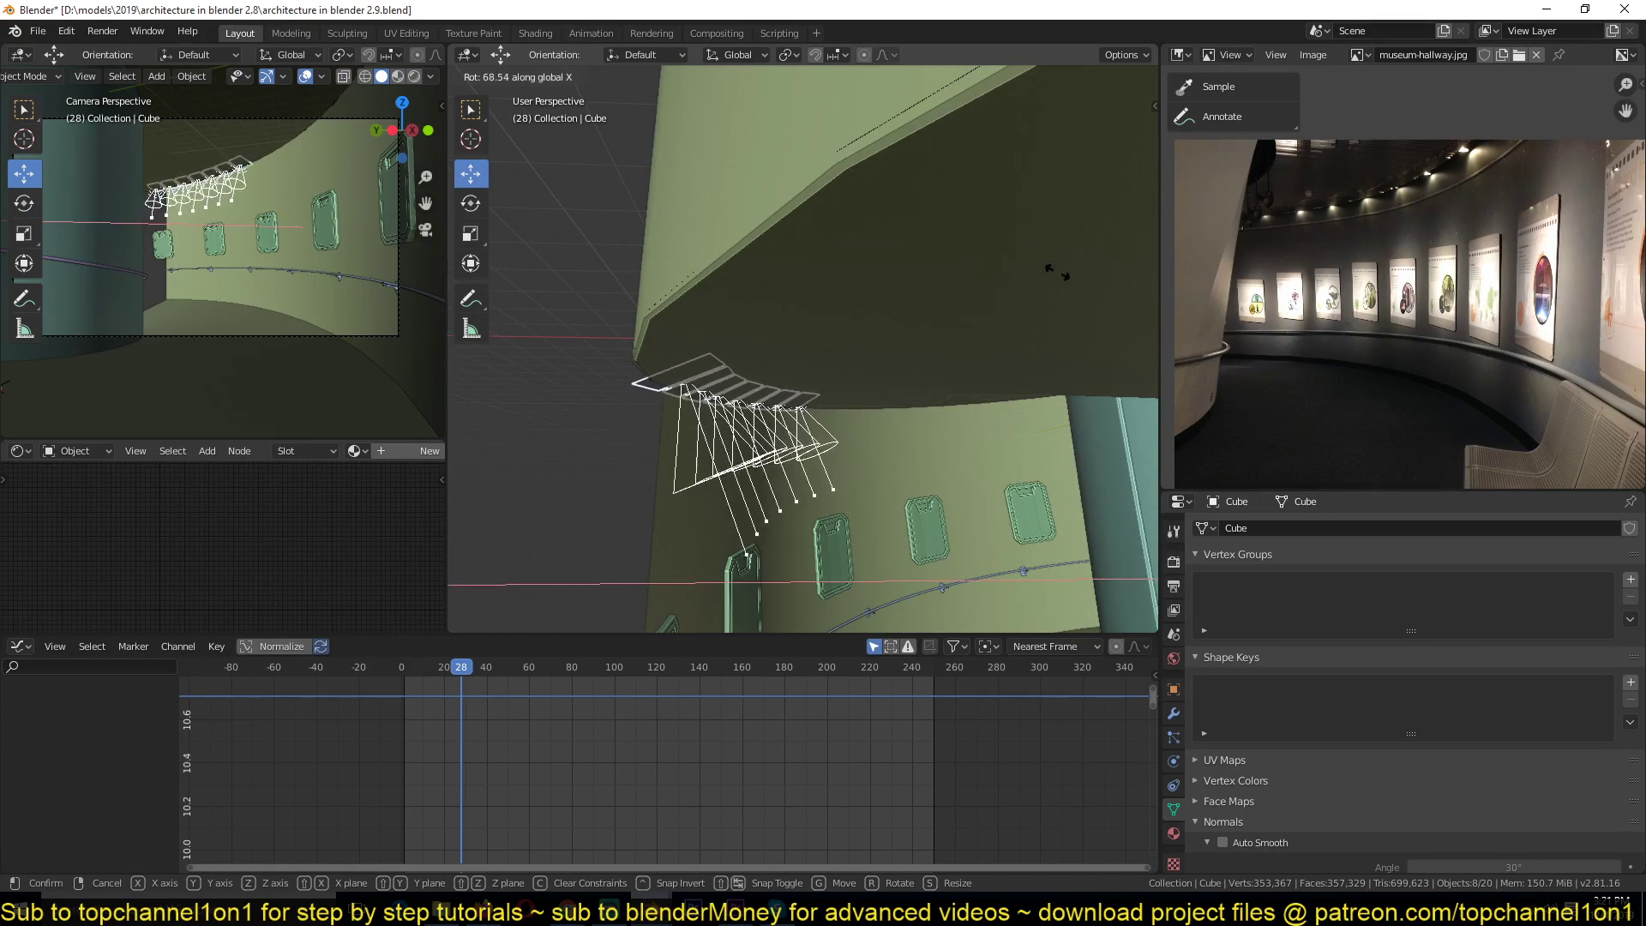
click(803, 245)
middle_drag(802, 245, 886, 314)
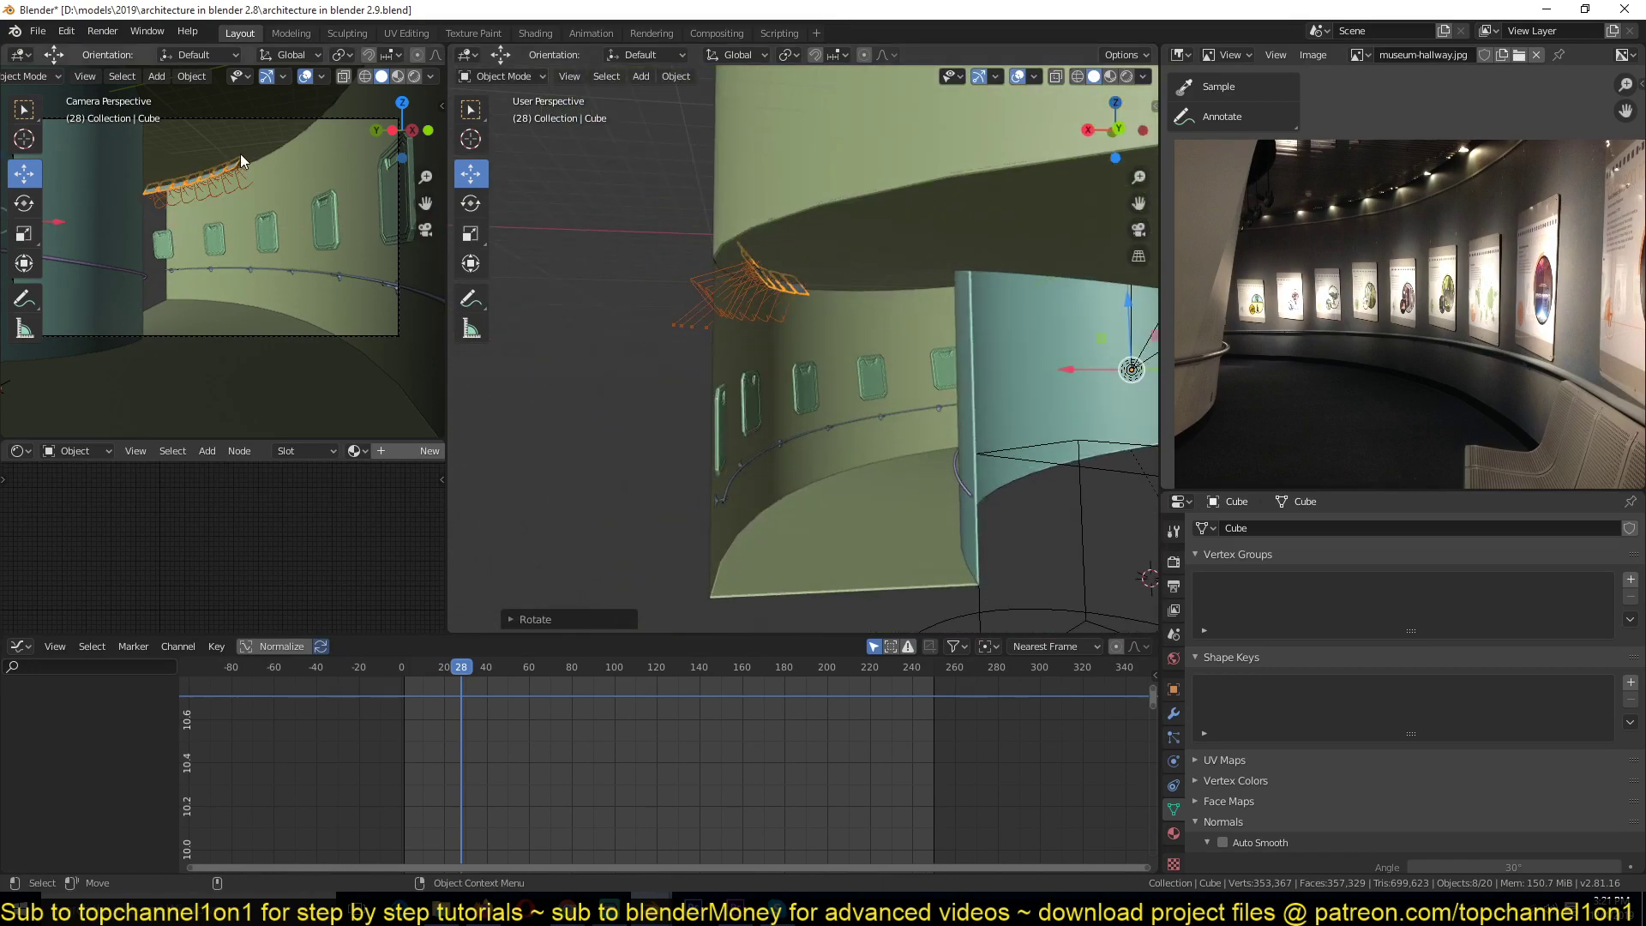
- Switch the camera view to rendered shading to check the spot lights, keeping the face row selected
click(414, 76)
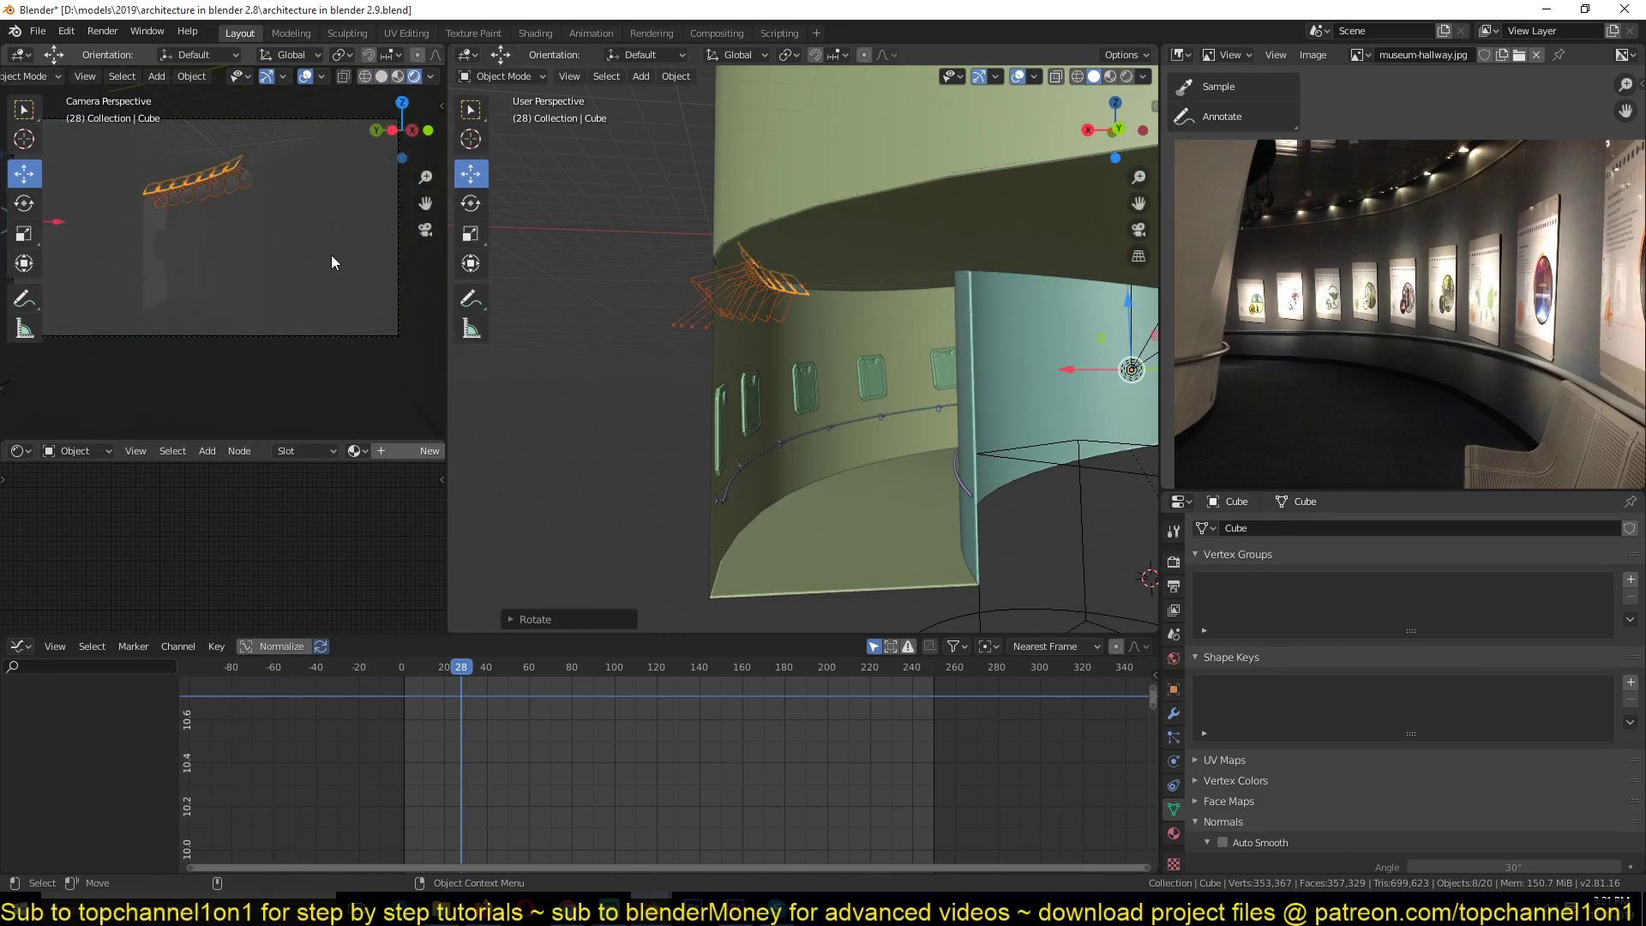
key(alt+a)
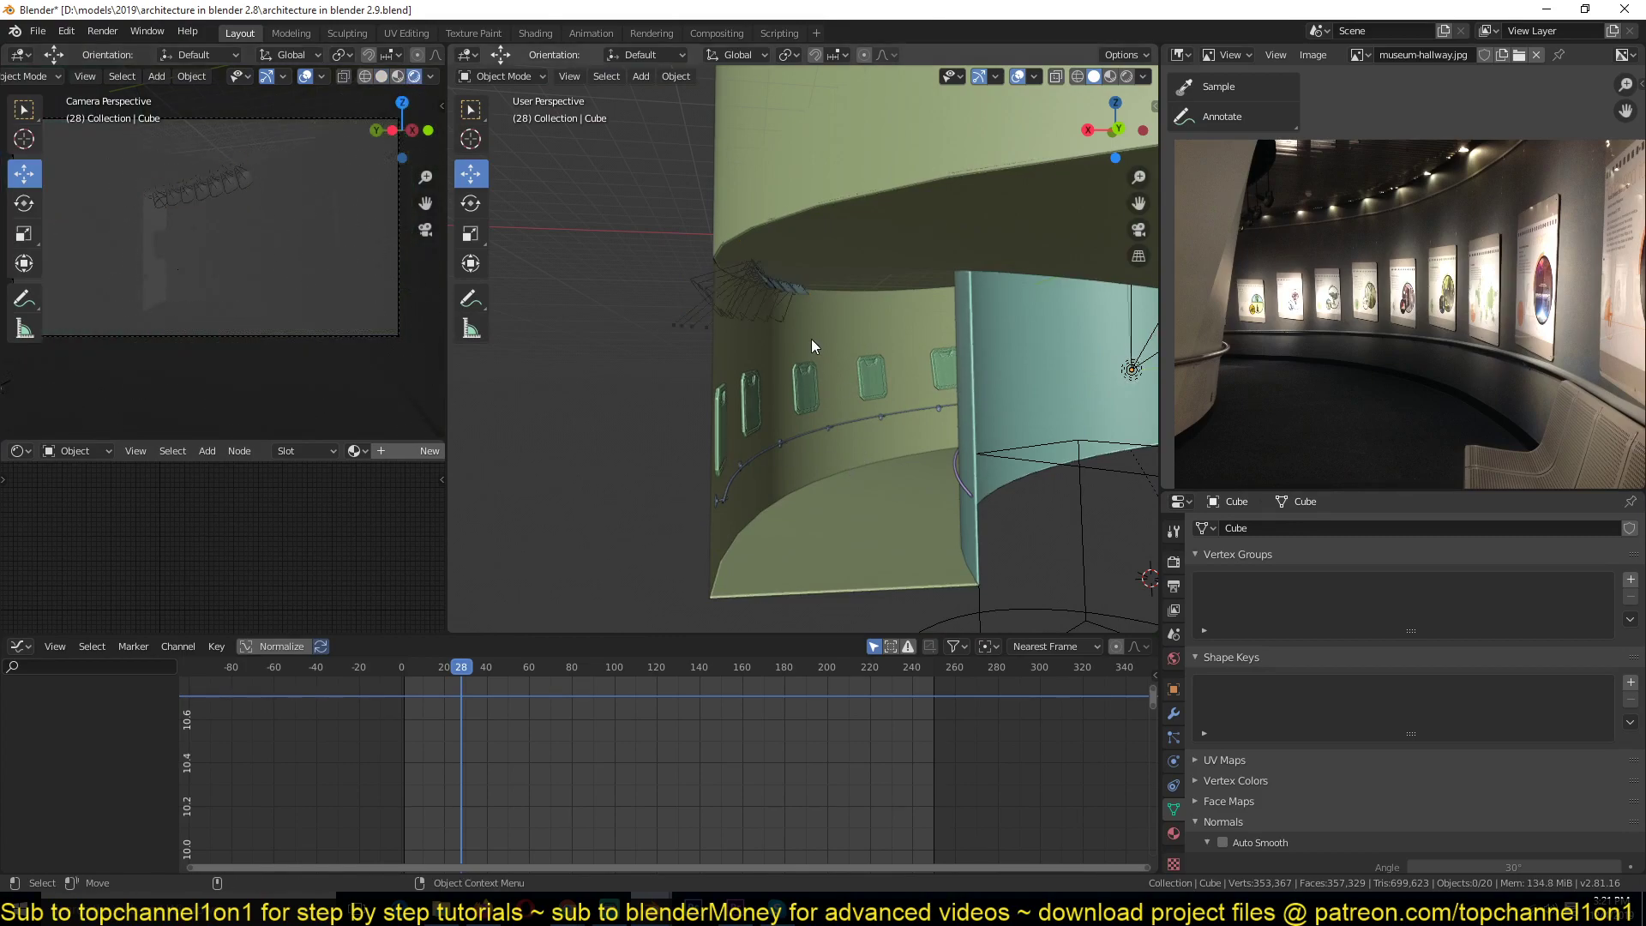
scroll(812, 338, up, 2)
key(ctrl+z)
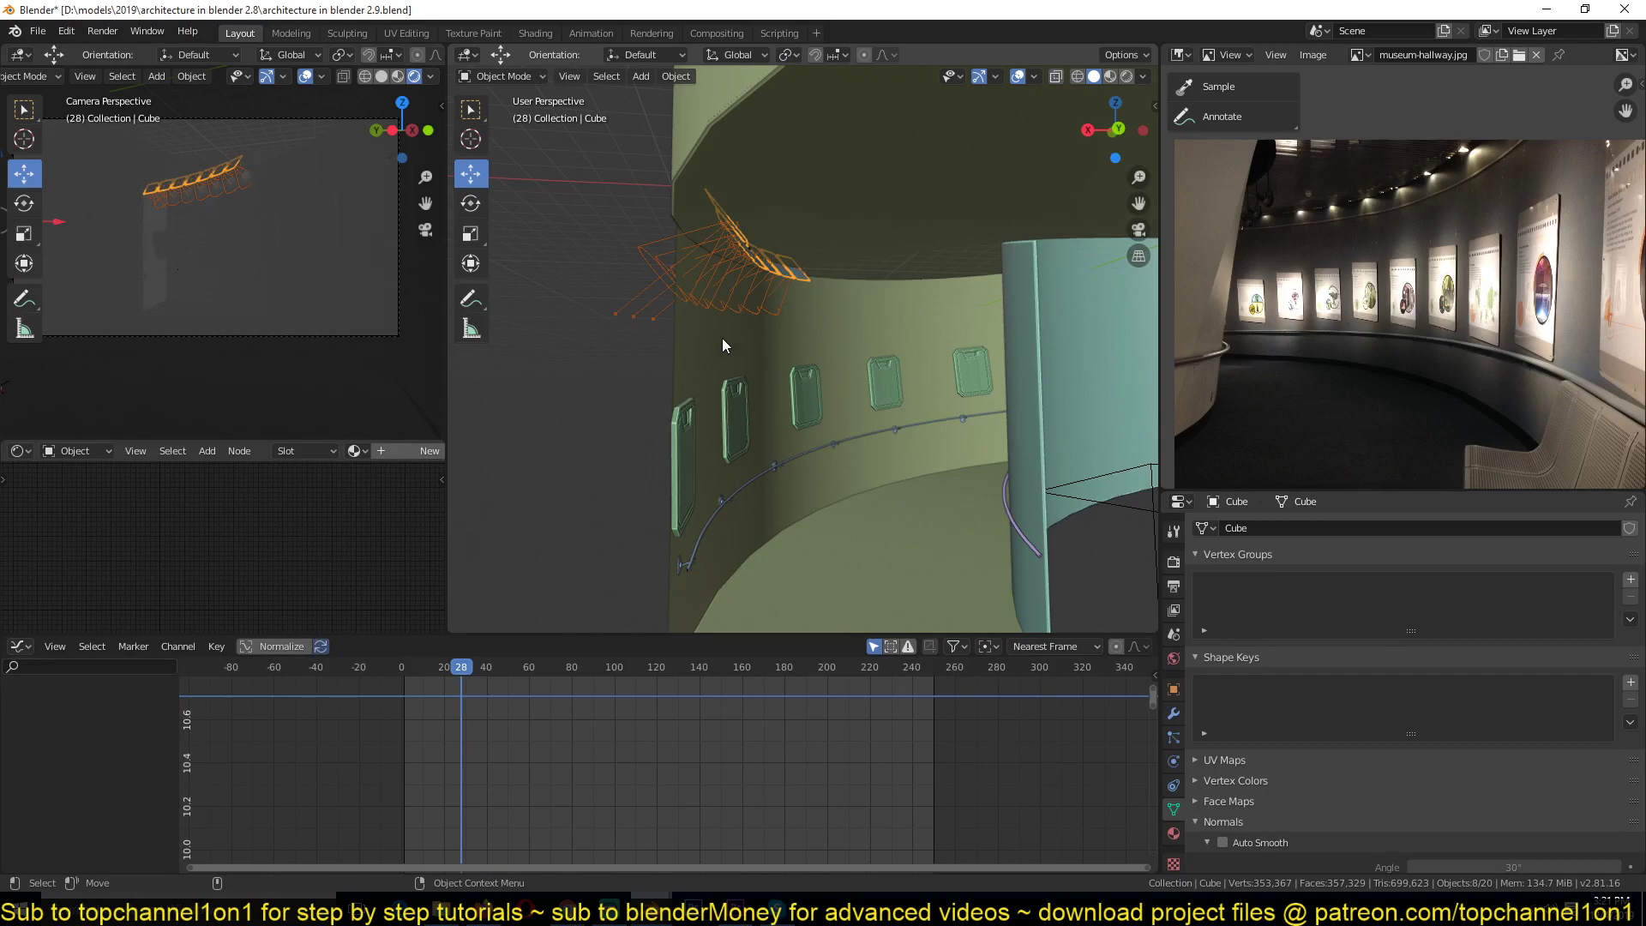
- Set the Array modifier's relative X offset to 7.970 to spread the lights along the spiral, with the main view in wireframe
click(1173, 715)
click(1205, 554)
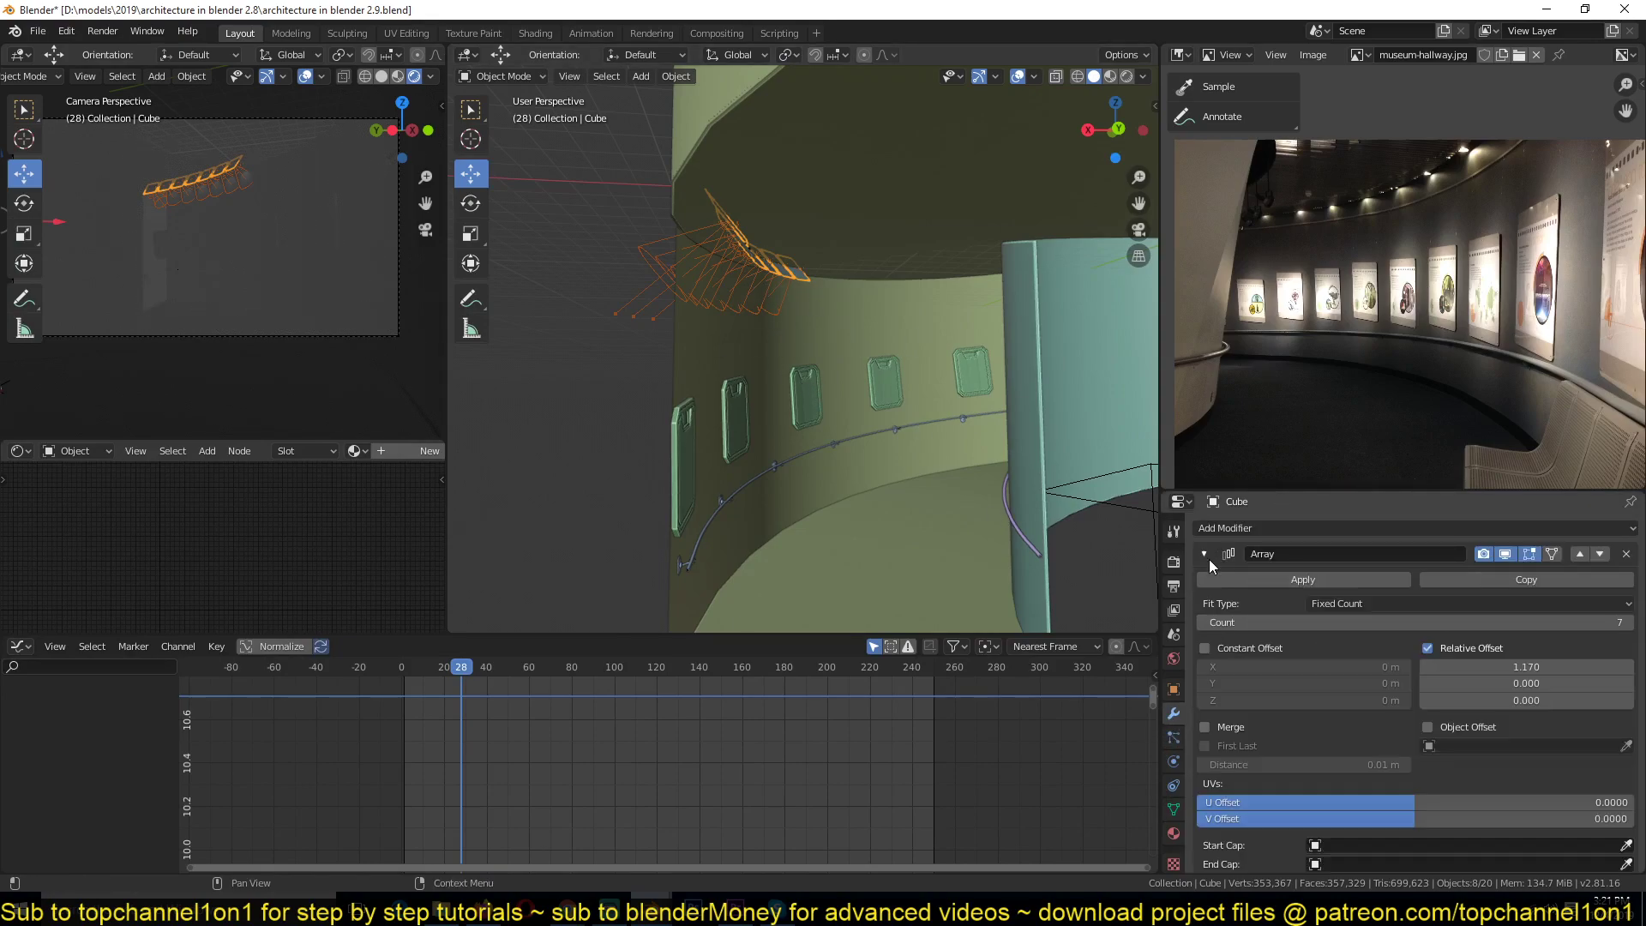
scroll(892, 448, down, 5)
key(shift+z)
scroll(777, 294, down, 5)
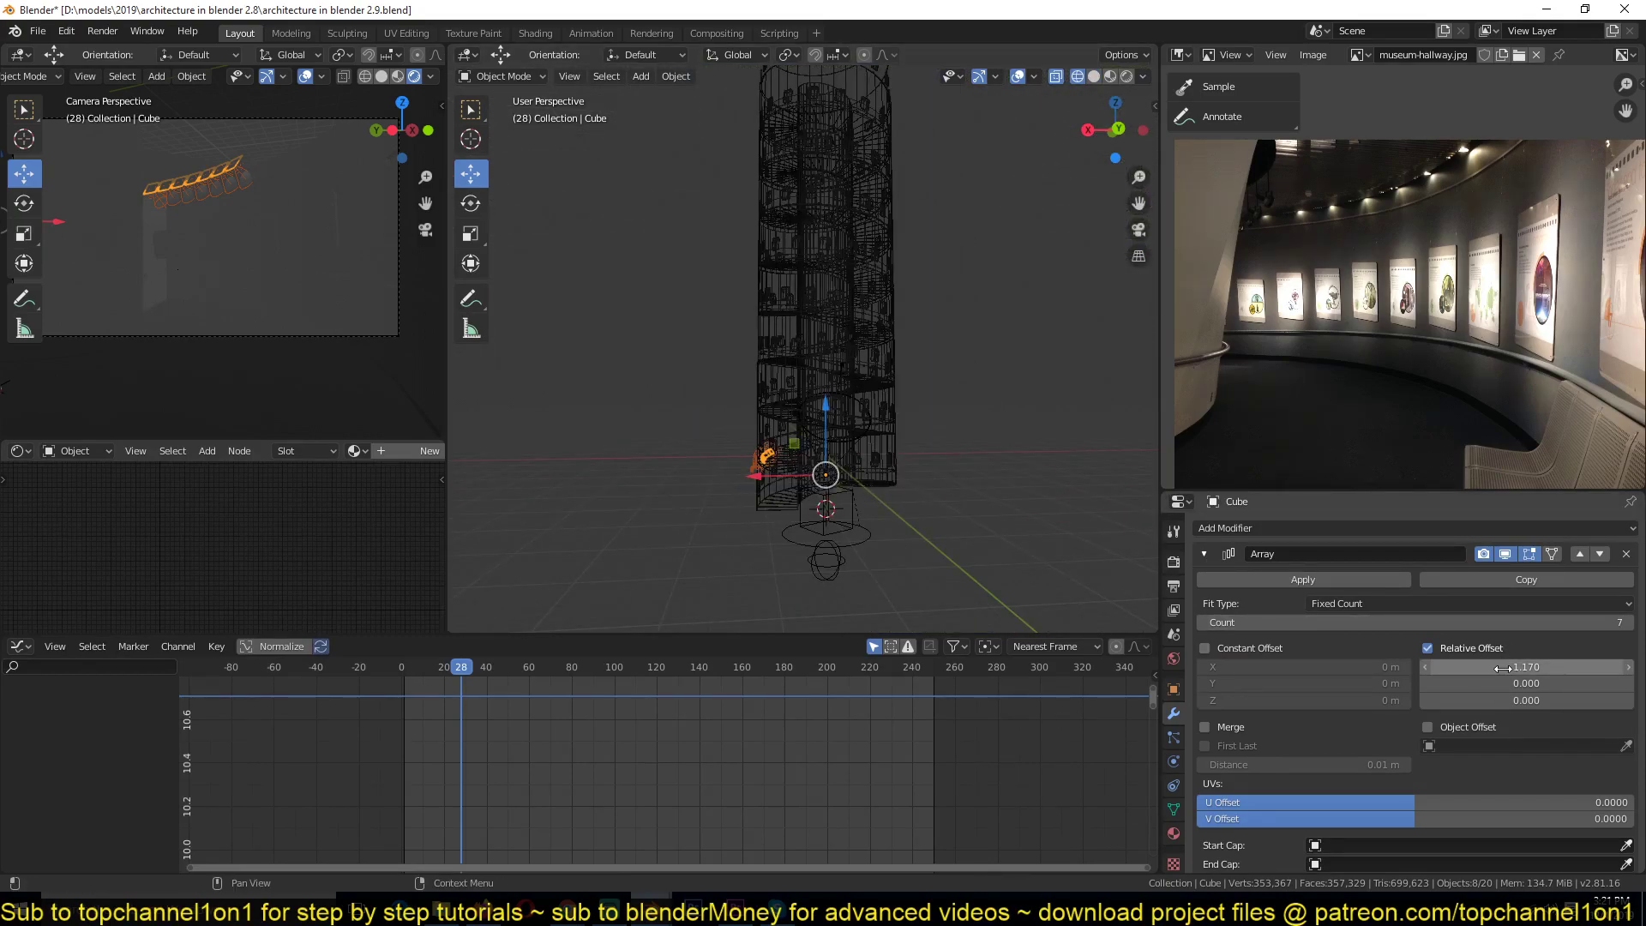
drag(1514, 666, 1604, 667)
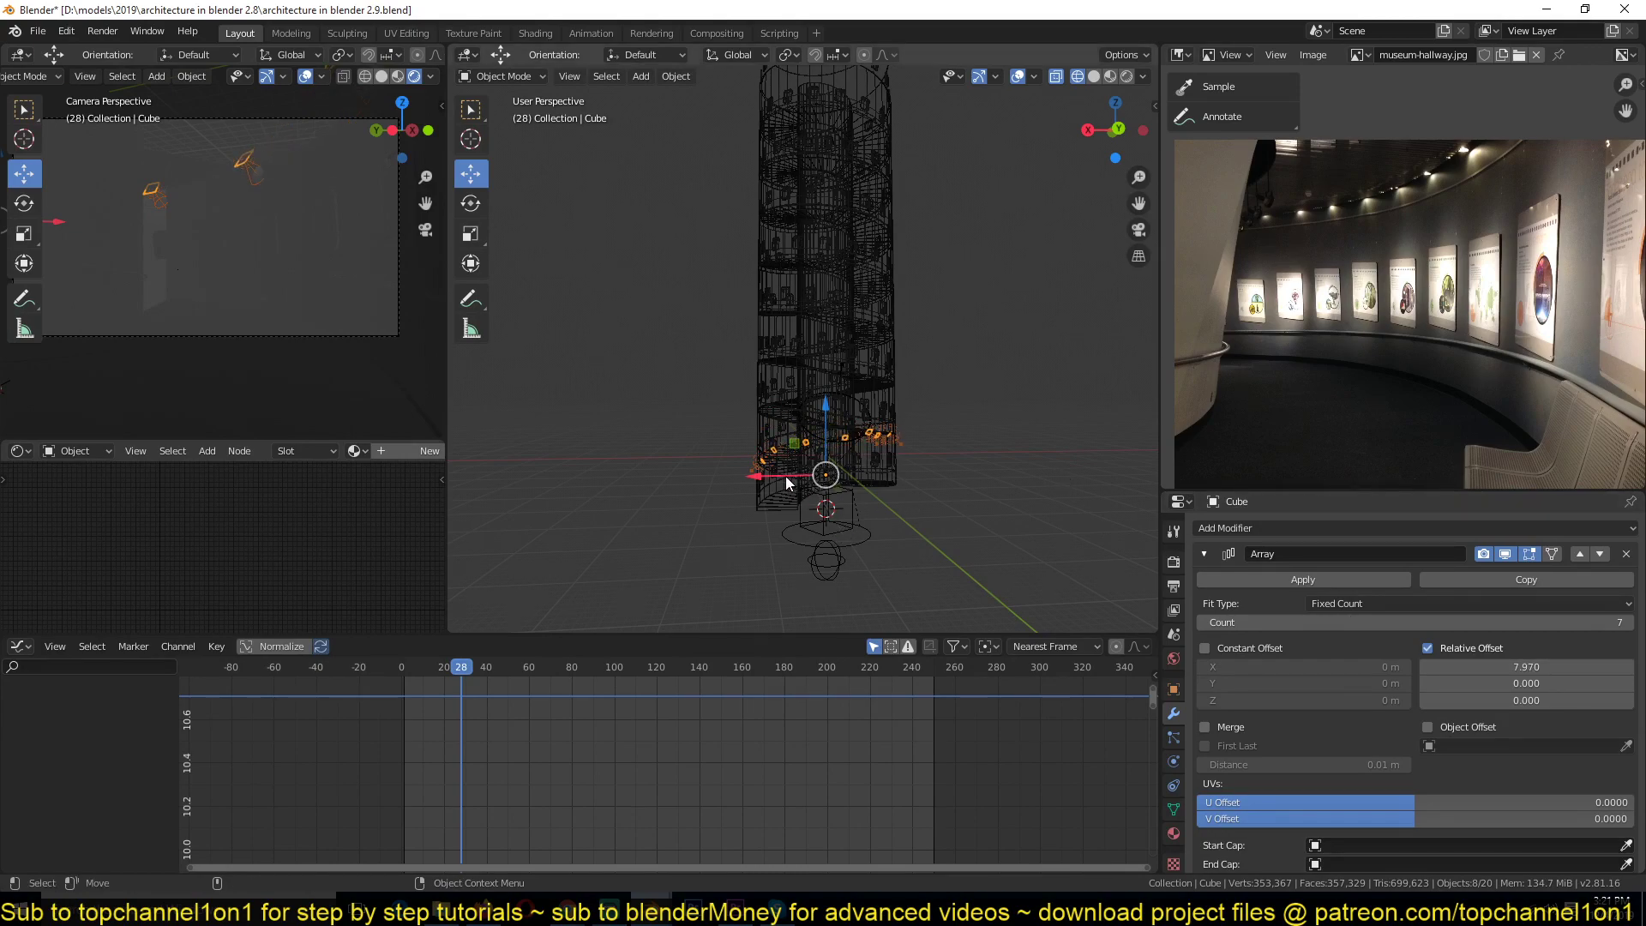
scroll(786, 531, up, 1)
scroll(786, 528, up, 2)
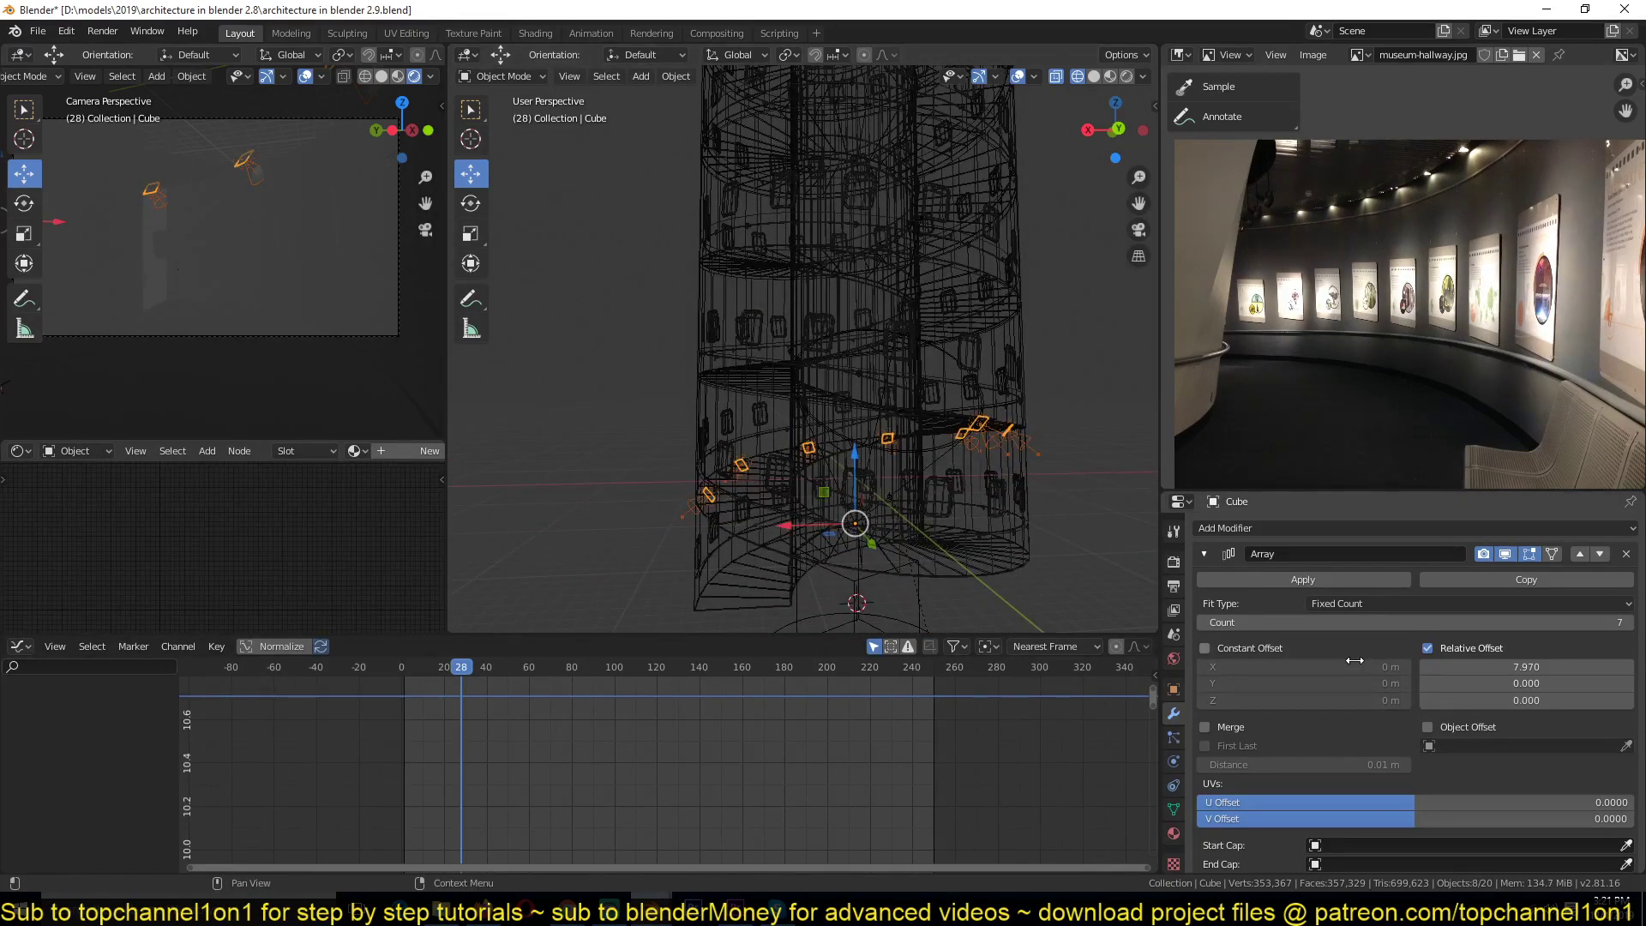
scroll(1350, 663, down, 1)
drag(1425, 634, 1535, 588)
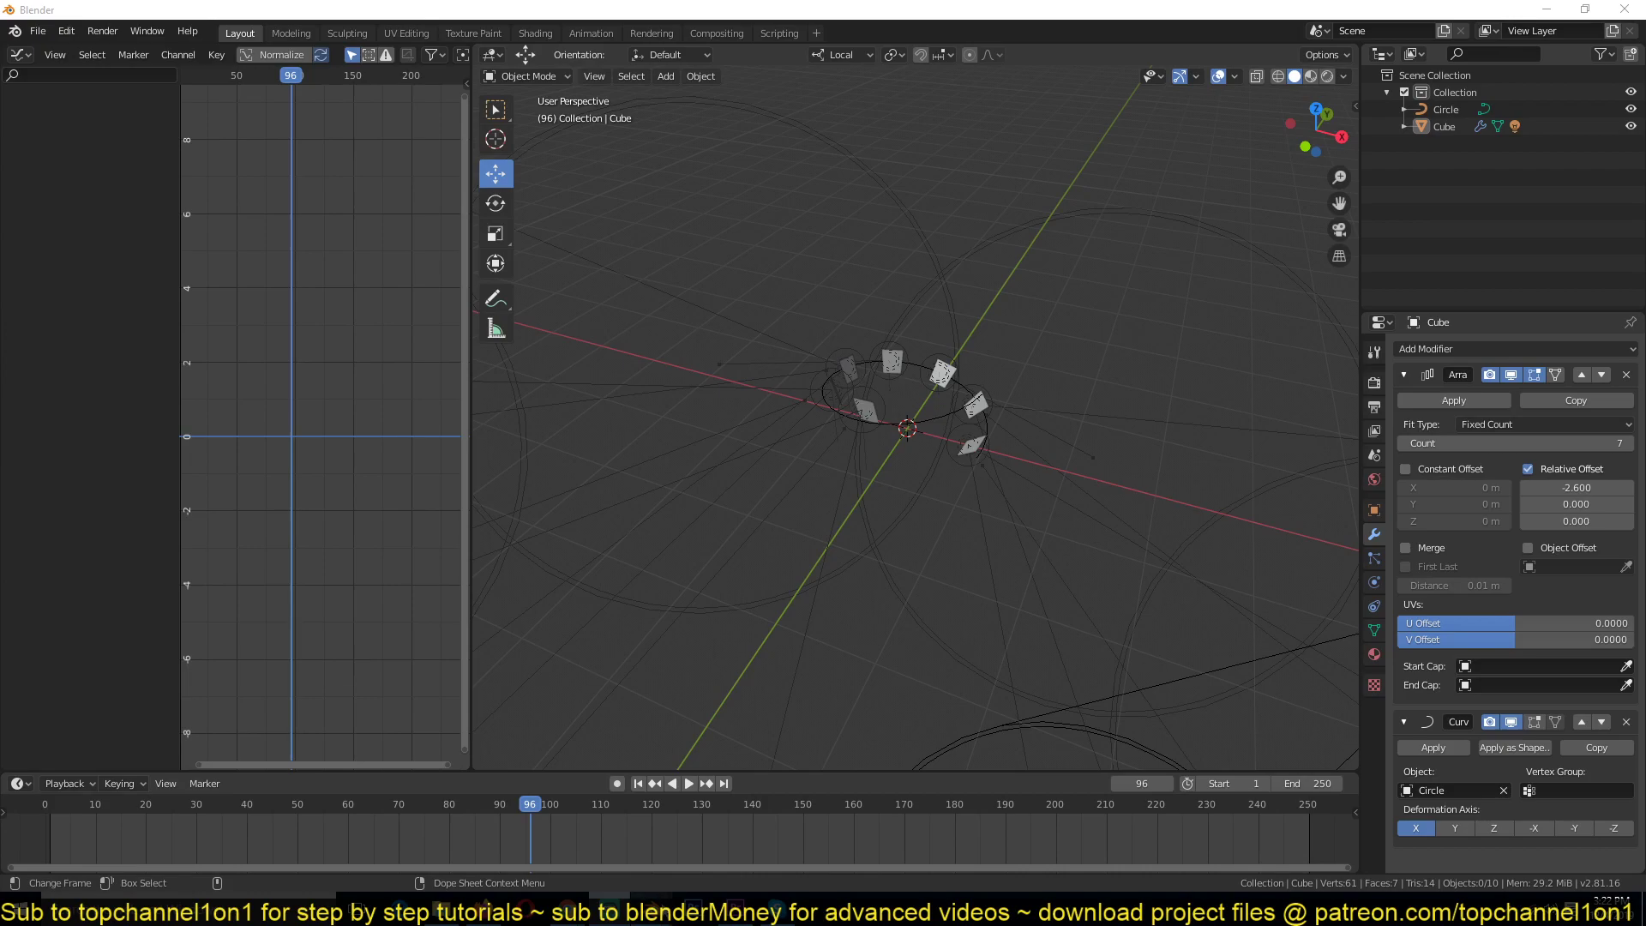
- Switch to the untitled Blender window with the spring and open the recent file architecture in blender 2.9.blend, discarding unsaved changes
click(686, 847)
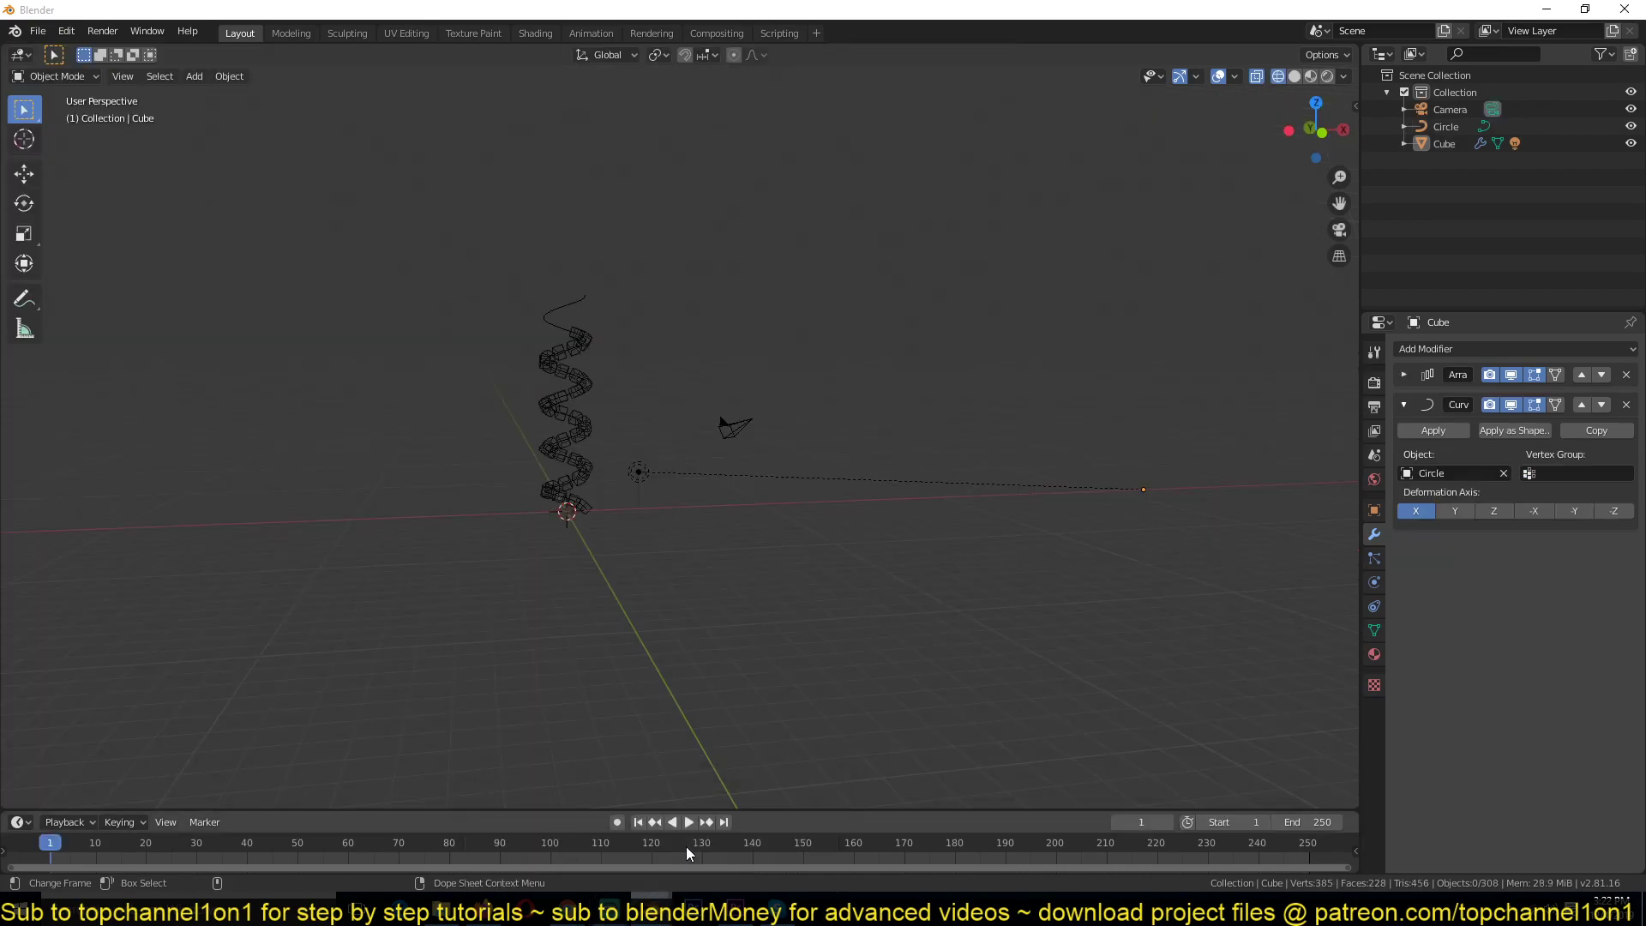
click(38, 33)
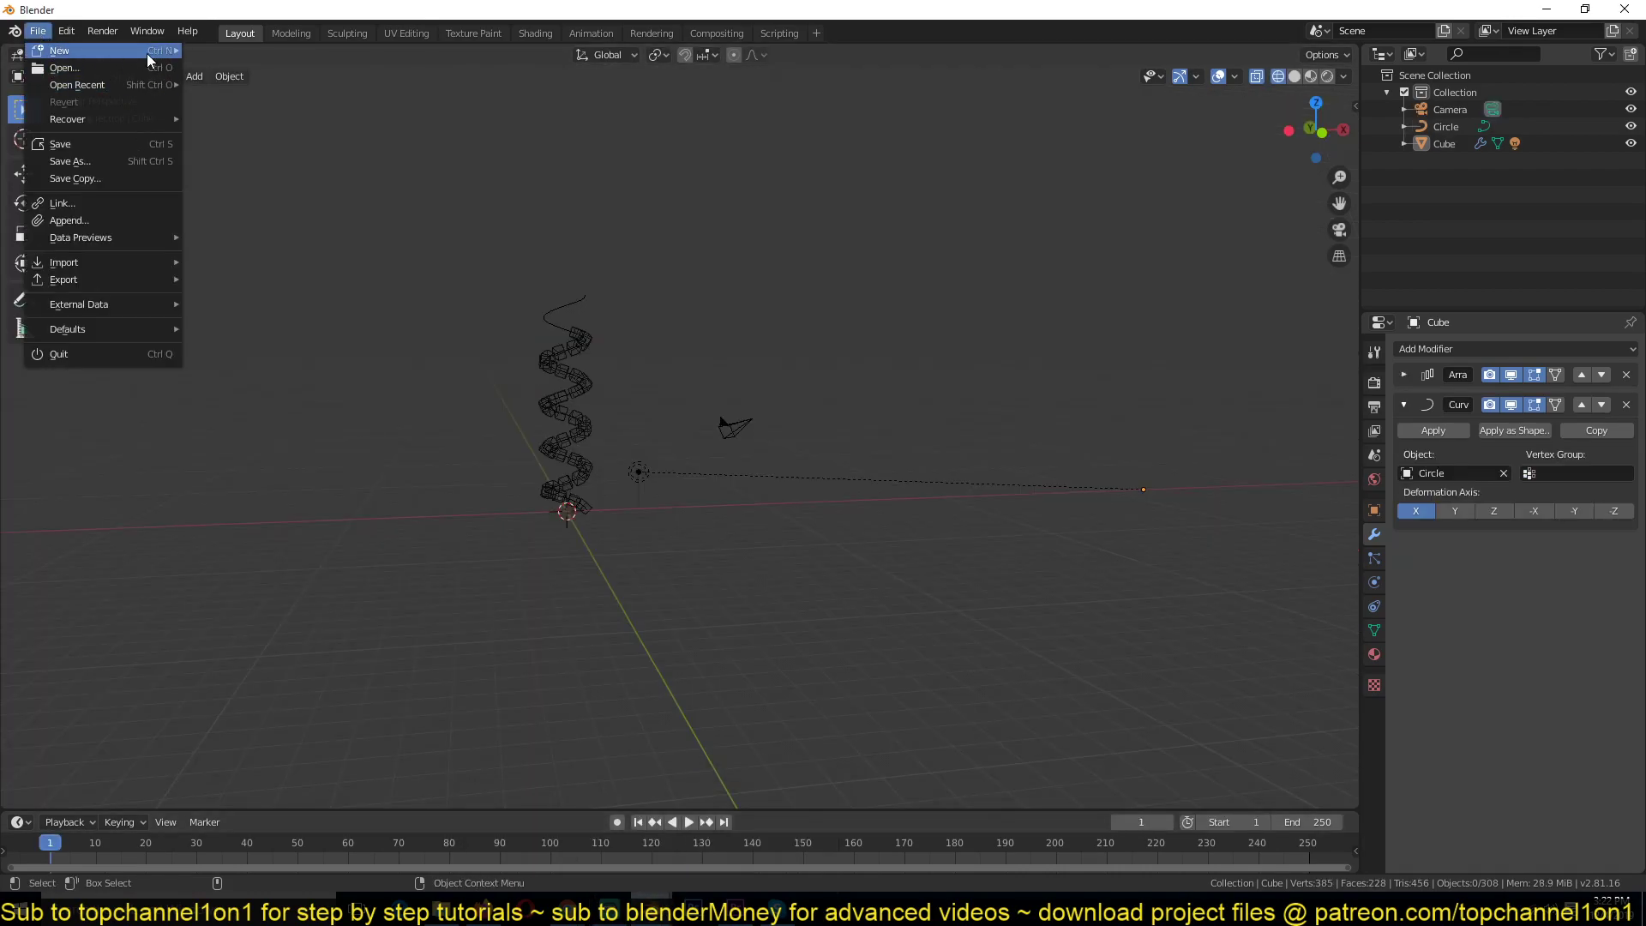
mouse_move(144, 79)
click(257, 86)
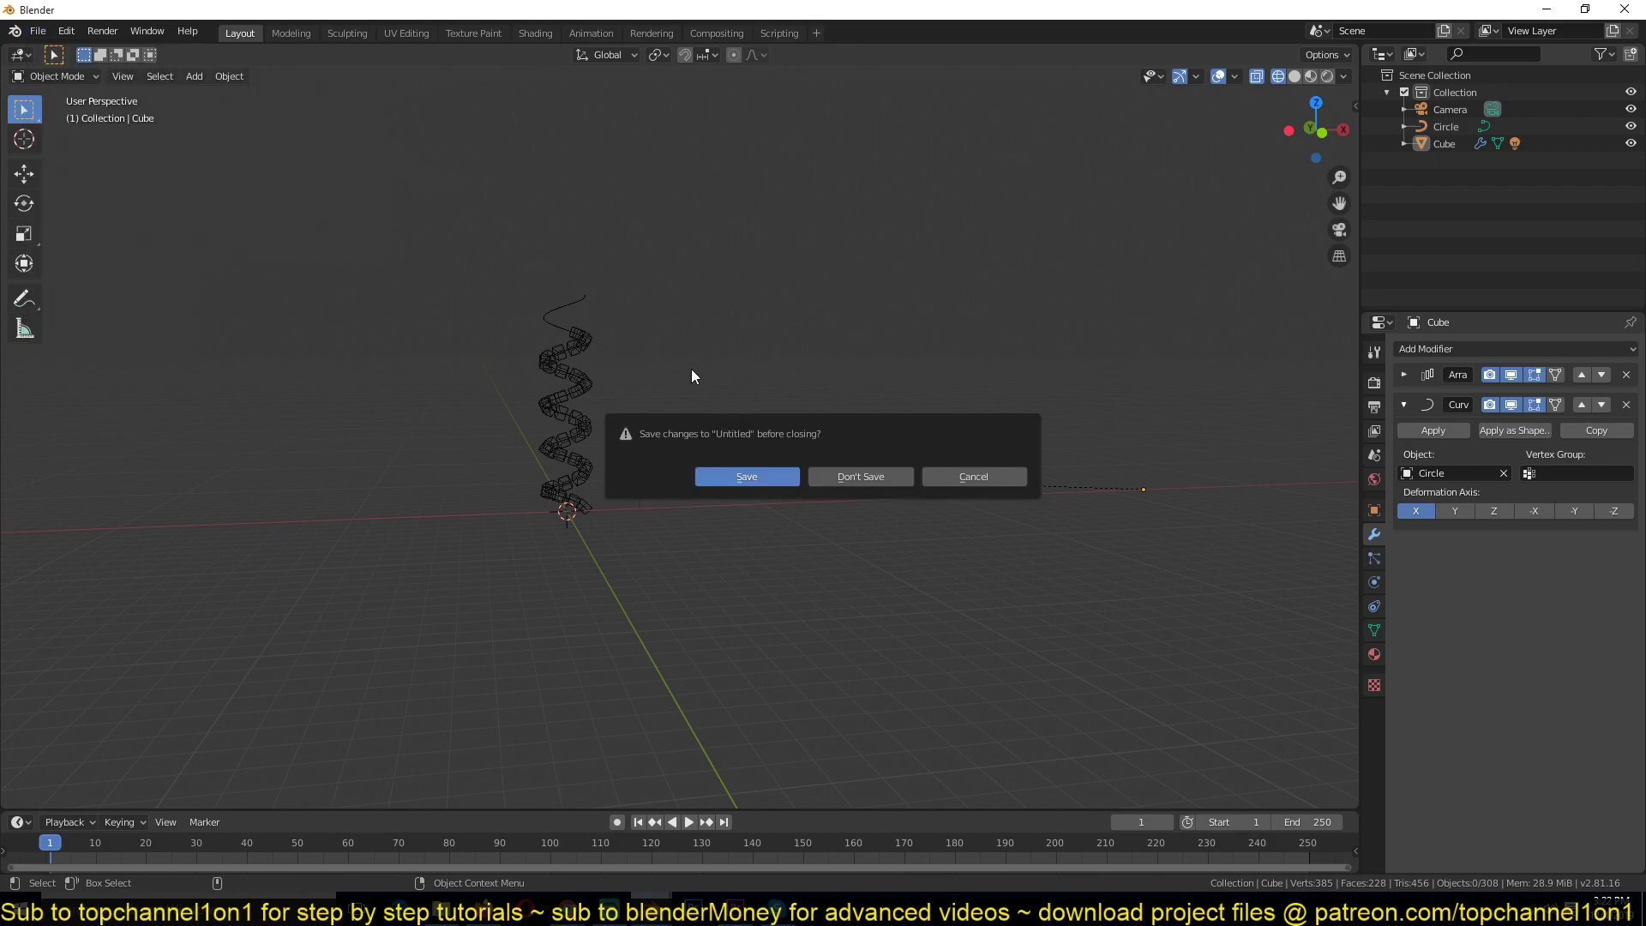
click(864, 473)
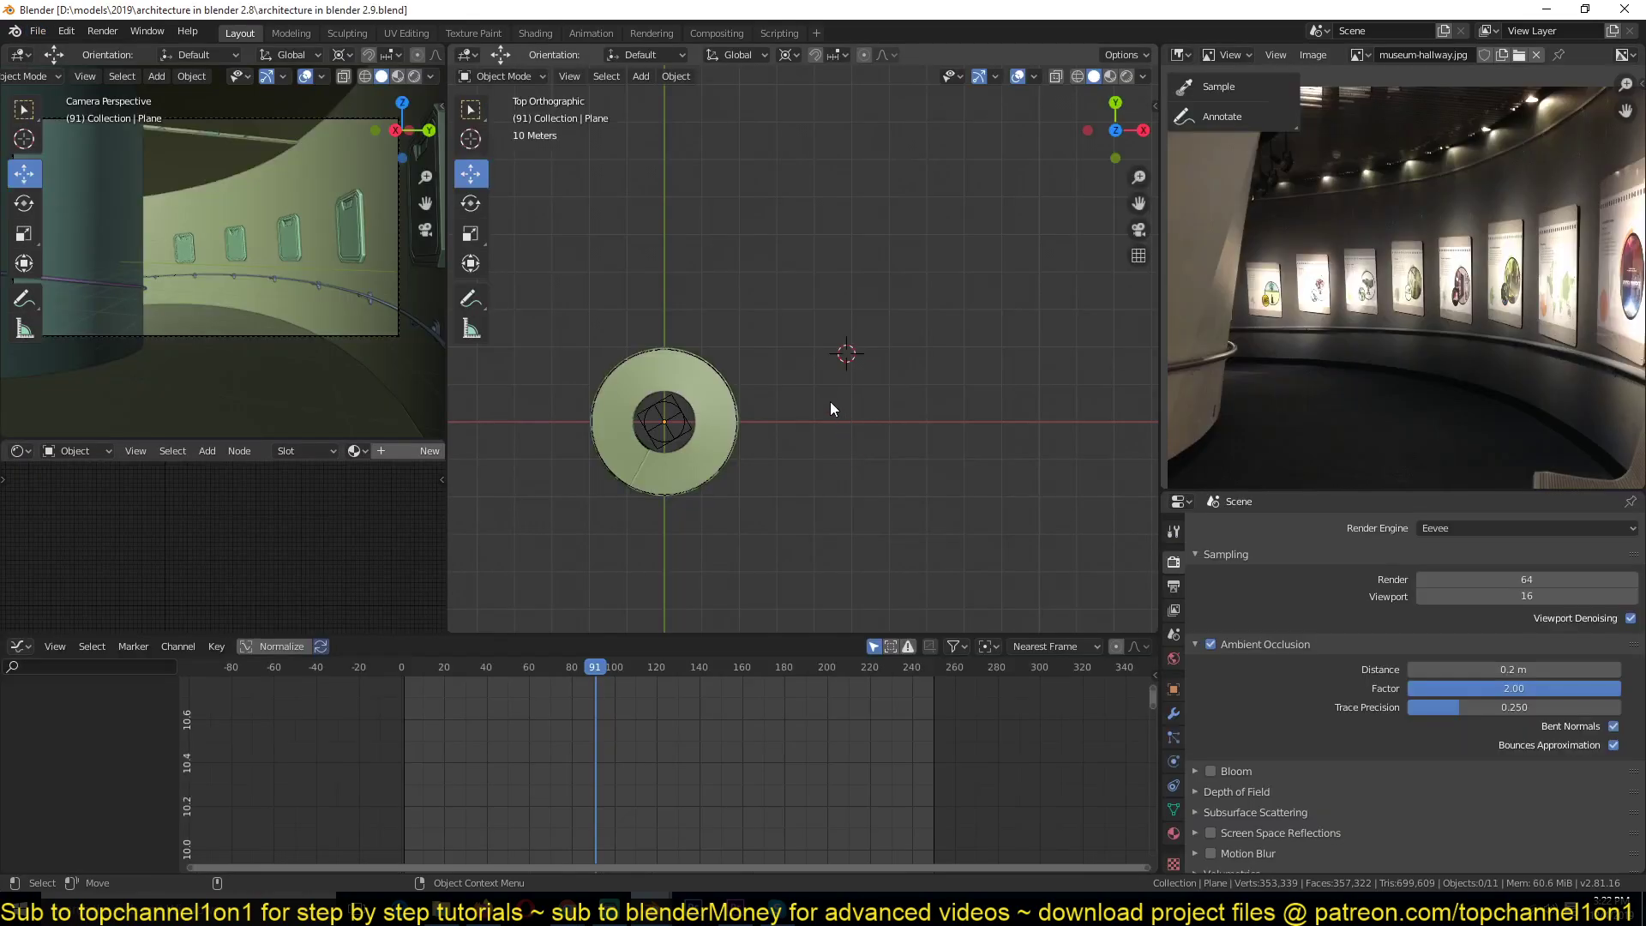
- Display the spiral tower in wireframe from a perspective view and save the file
scroll(873, 441, down, 3)
scroll(873, 427, up, 4)
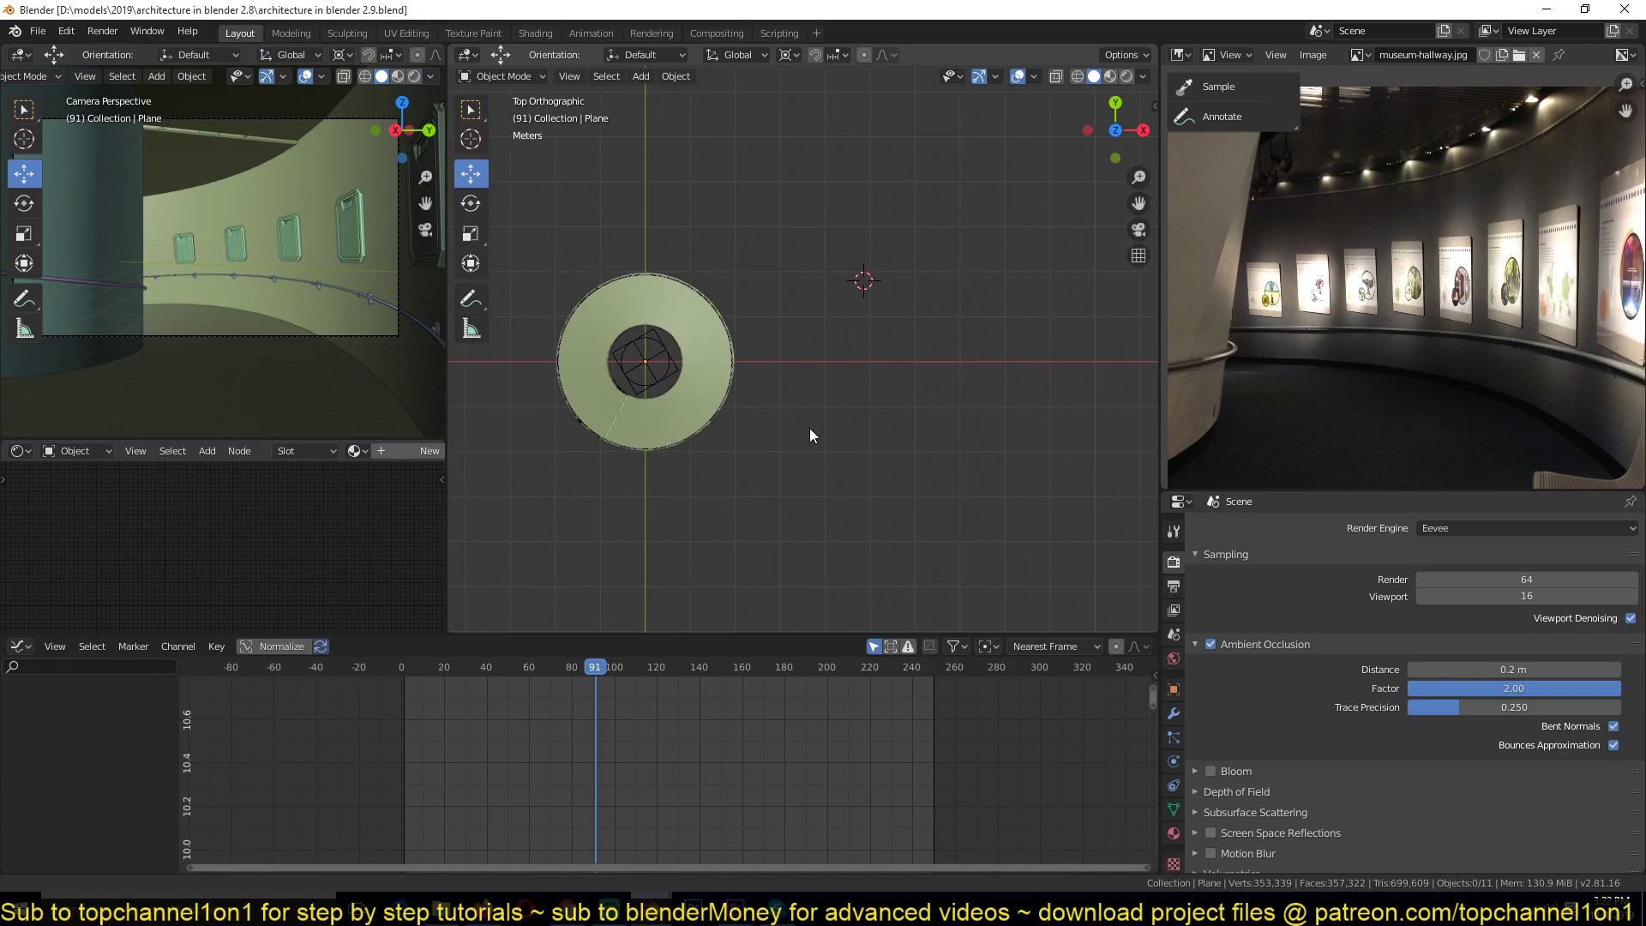
scroll(858, 436, down, 3)
mouse_move(857, 435)
middle_down()
mouse_move(775, 283)
mouse_move(867, 371)
mouse_move(591, 363)
mouse_move(847, 403)
mouse_move(775, 362)
mouse_move(818, 434)
middle_up()
key(shift+z)
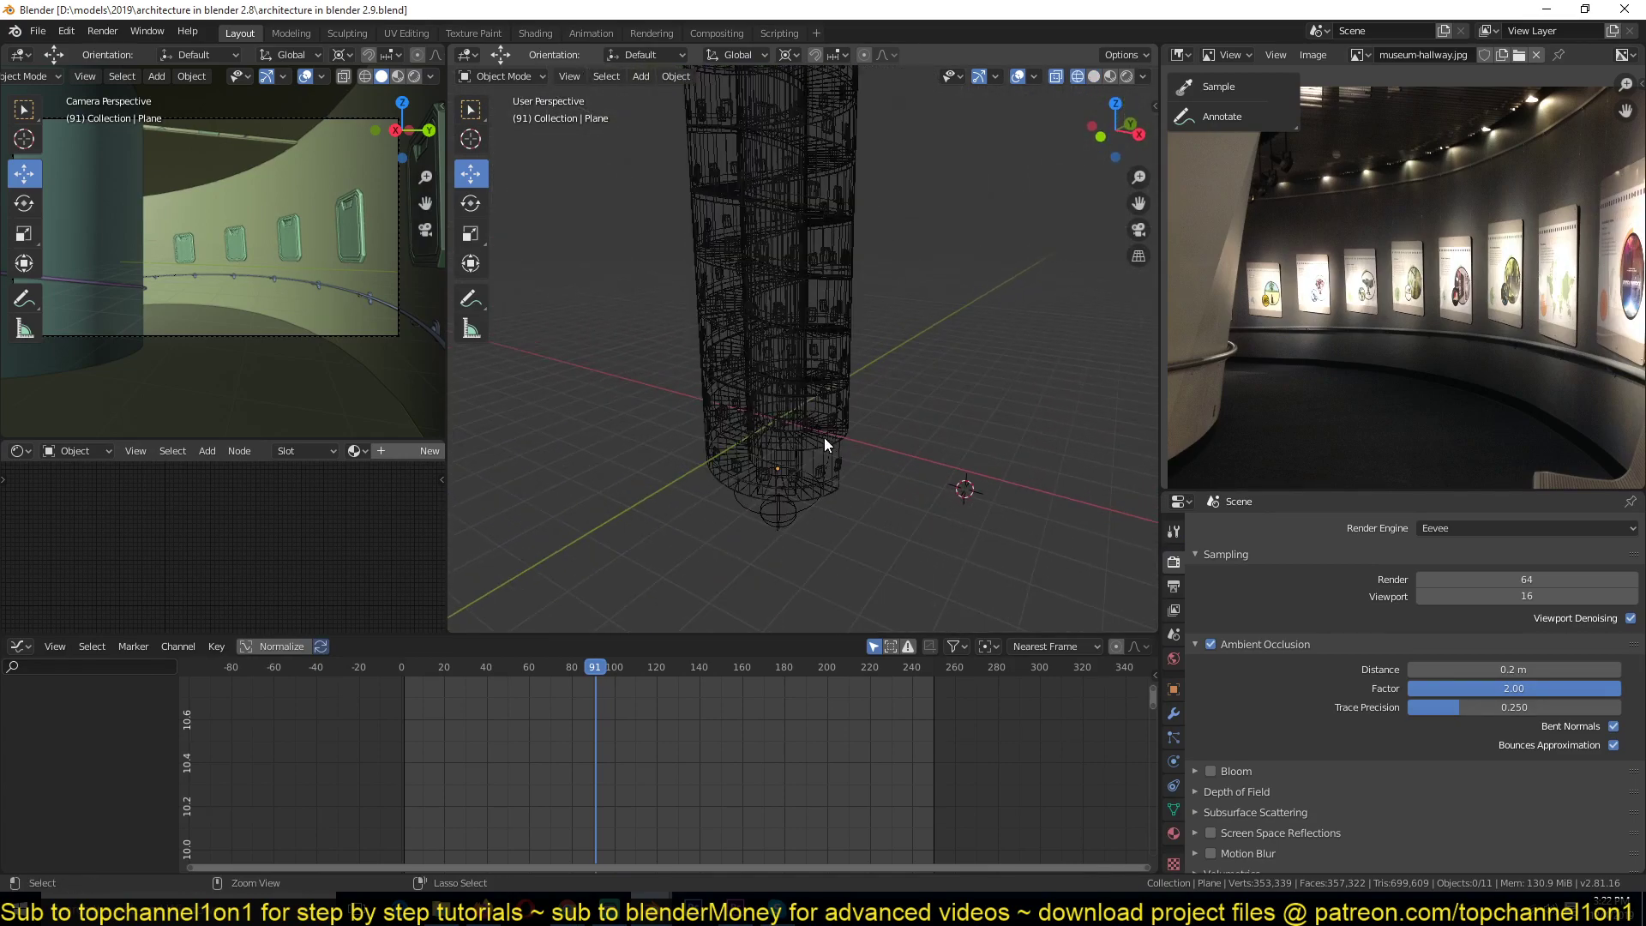
scroll(830, 437, down, 2)
key(ctrl+s)
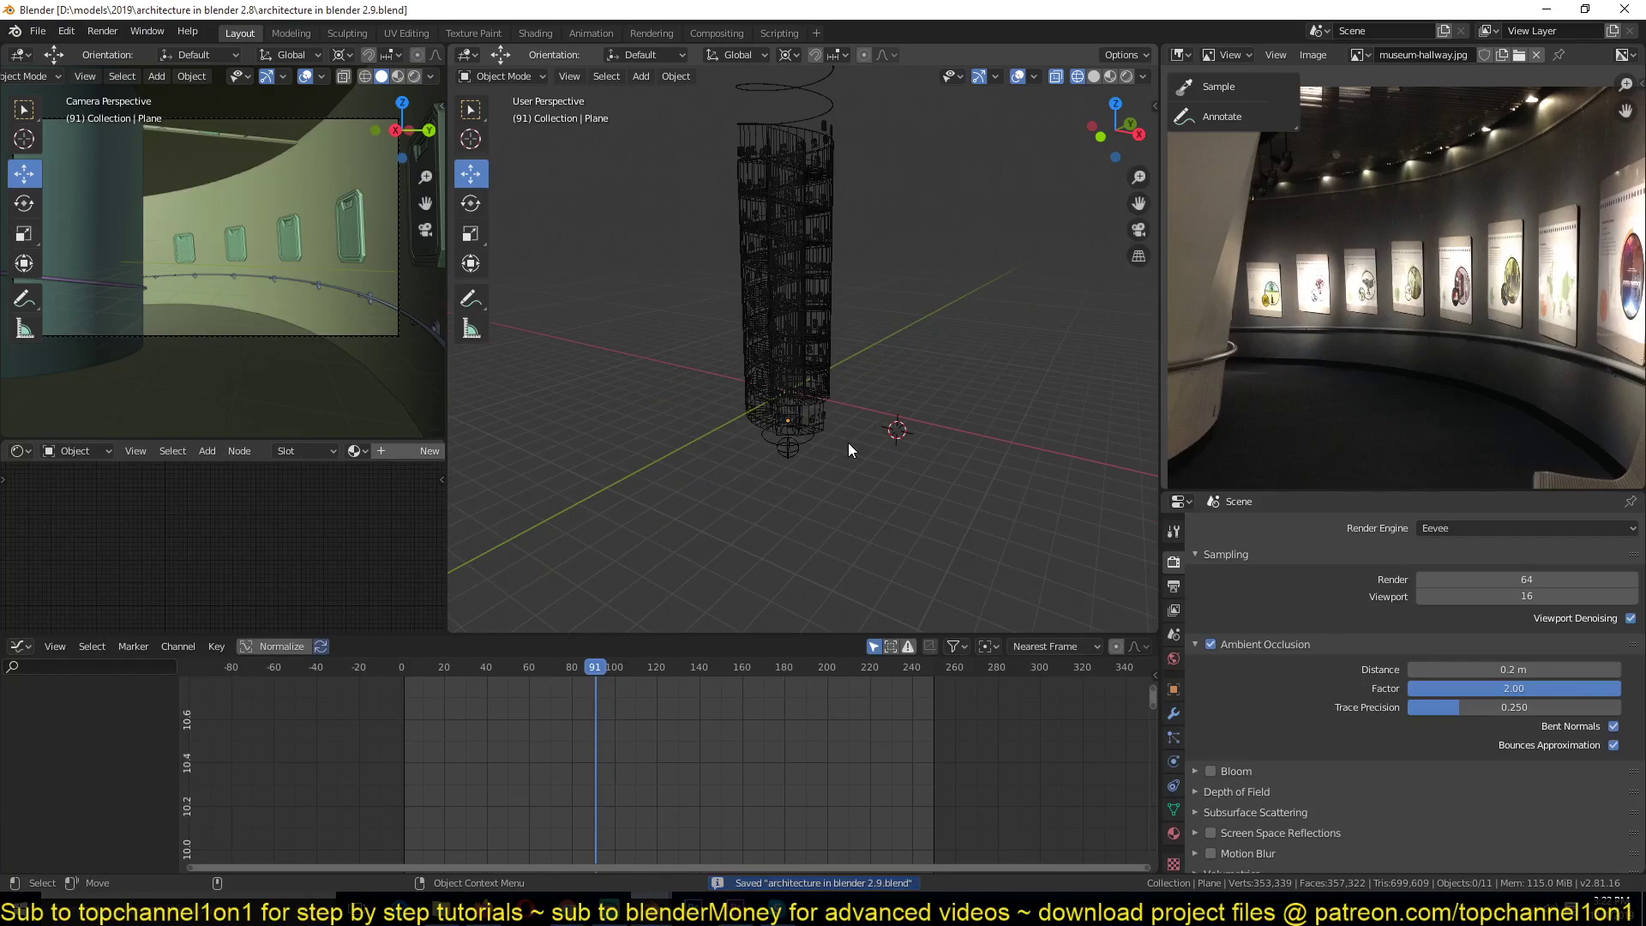